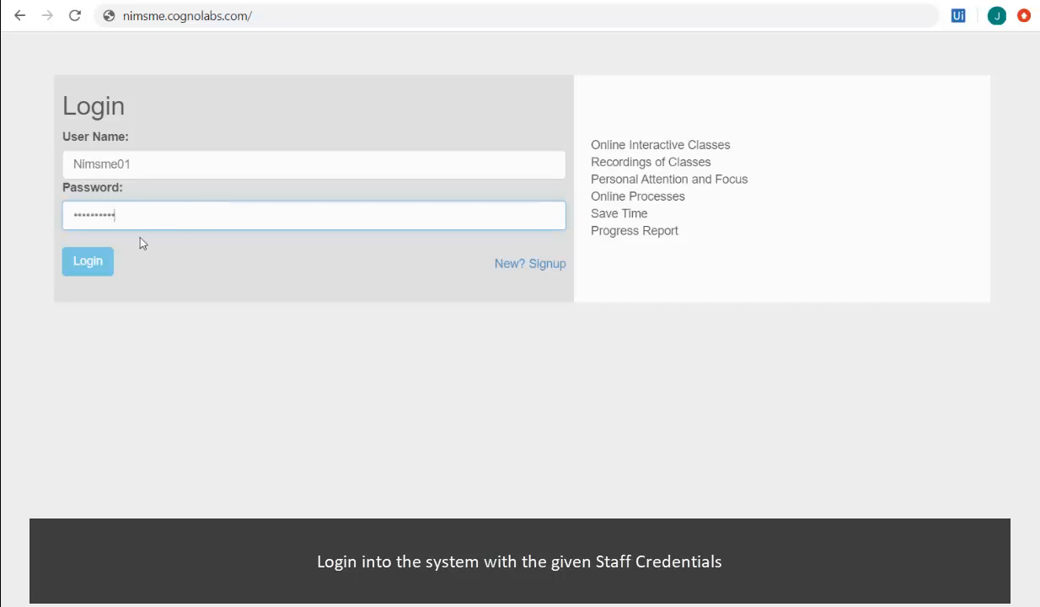
Step: Log in with the staff credentials and open the Manage Courses page
click(101, 263)
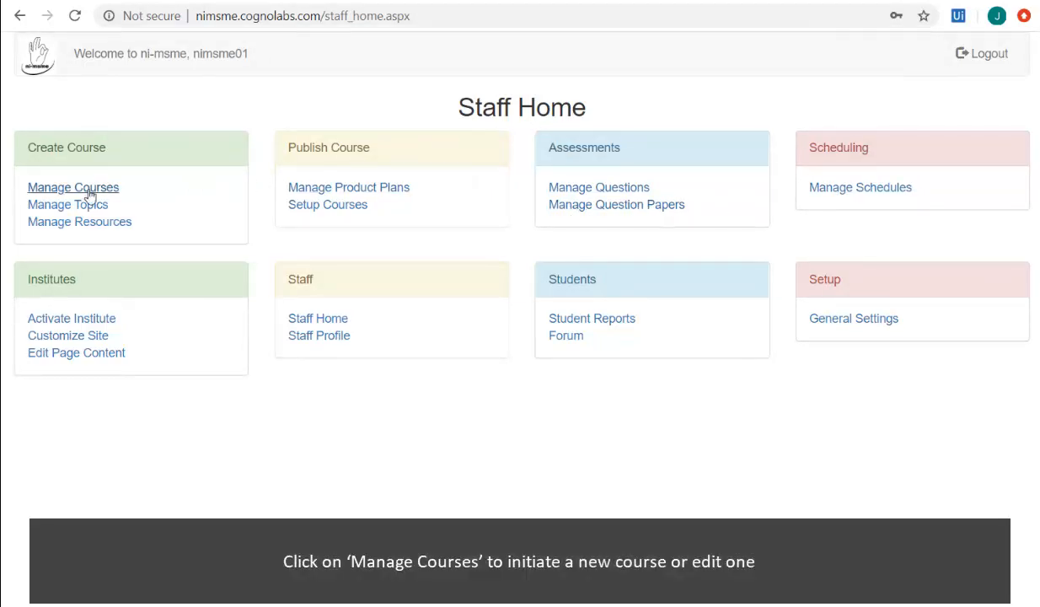
click(87, 193)
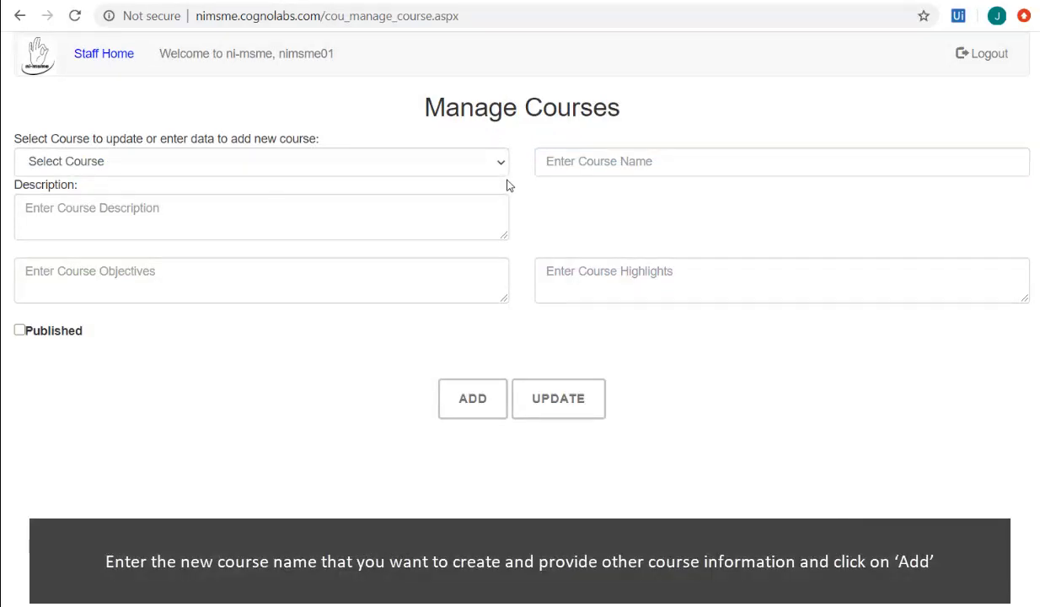
Step: Load the existing course "MSME Schemes and Institutional Support" to review its description, objectives, highlights and Published setting
click(572, 162)
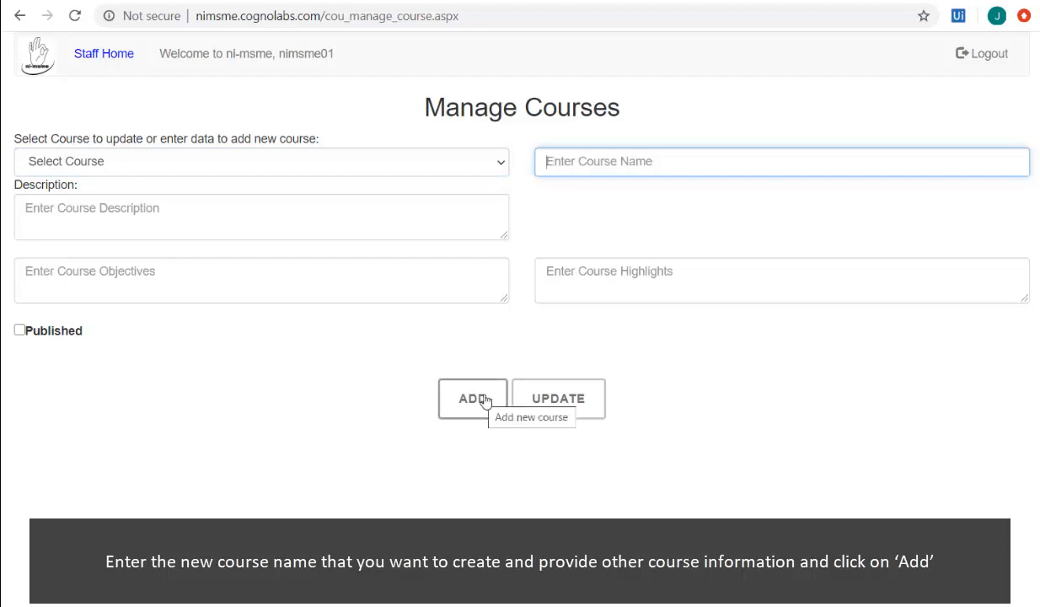
click(500, 167)
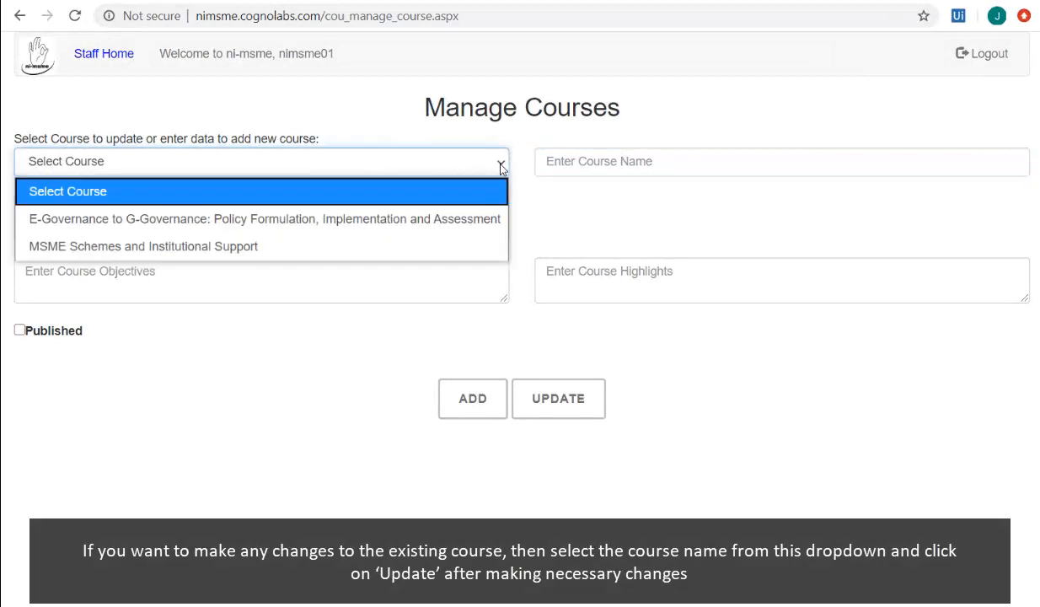
click(464, 244)
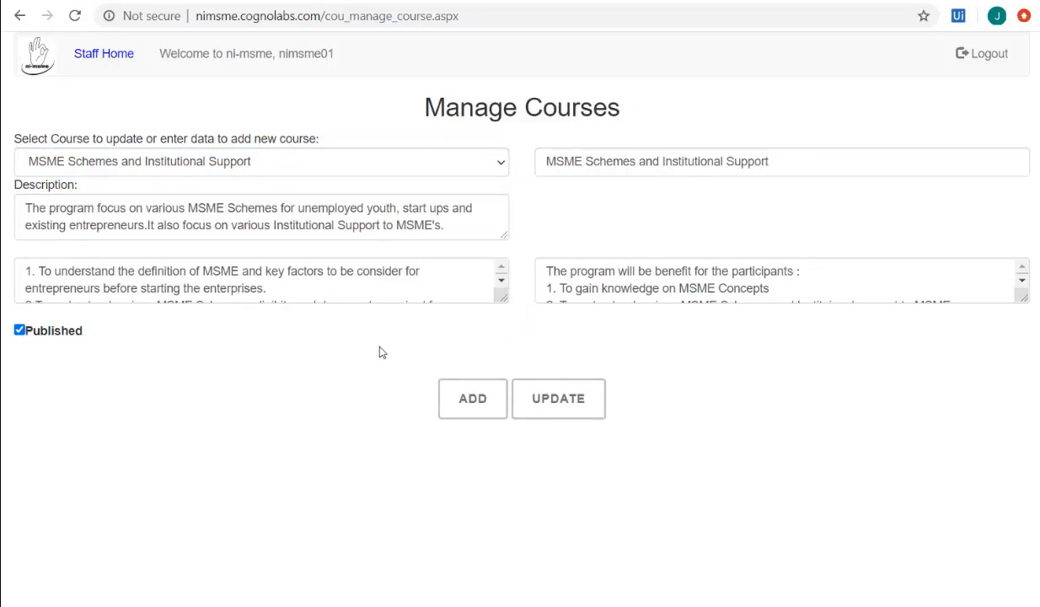
click(19, 330)
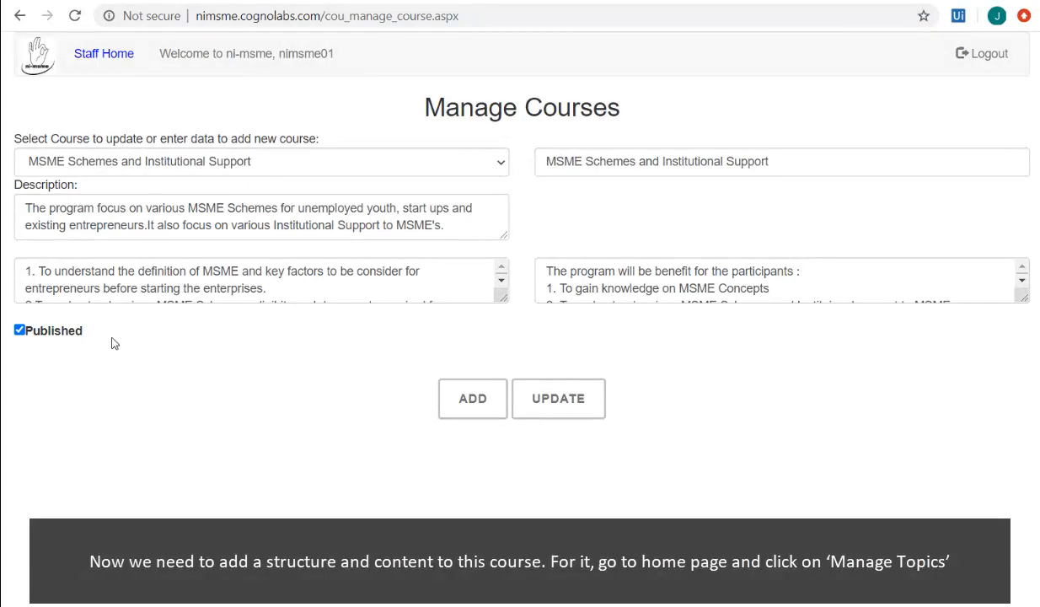
Step: Open Manage Topics from the staff home page and load the course "MSME Schemes and Institutional Support"
click(106, 59)
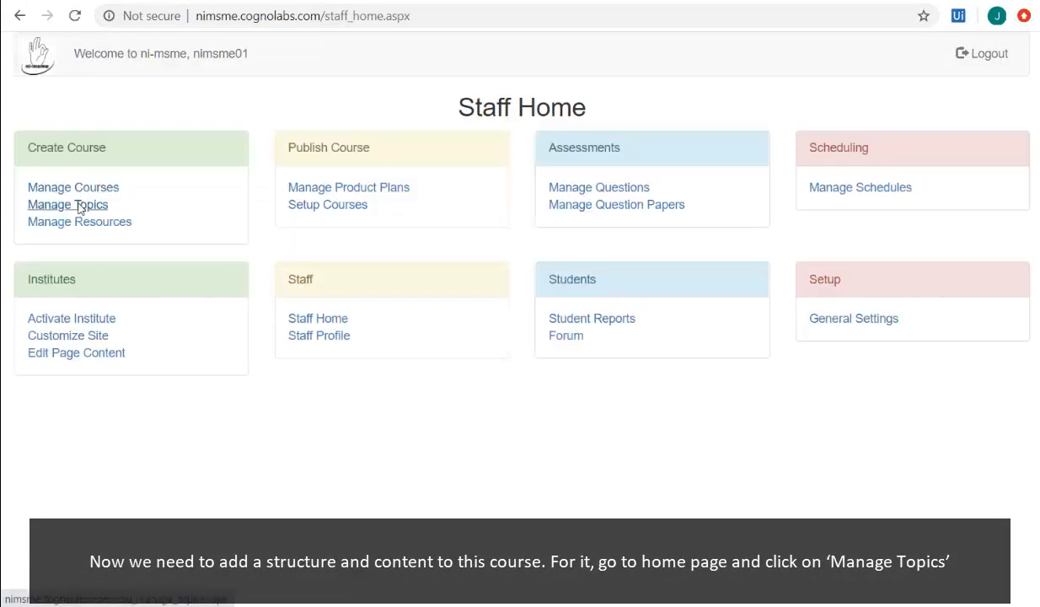
click(79, 208)
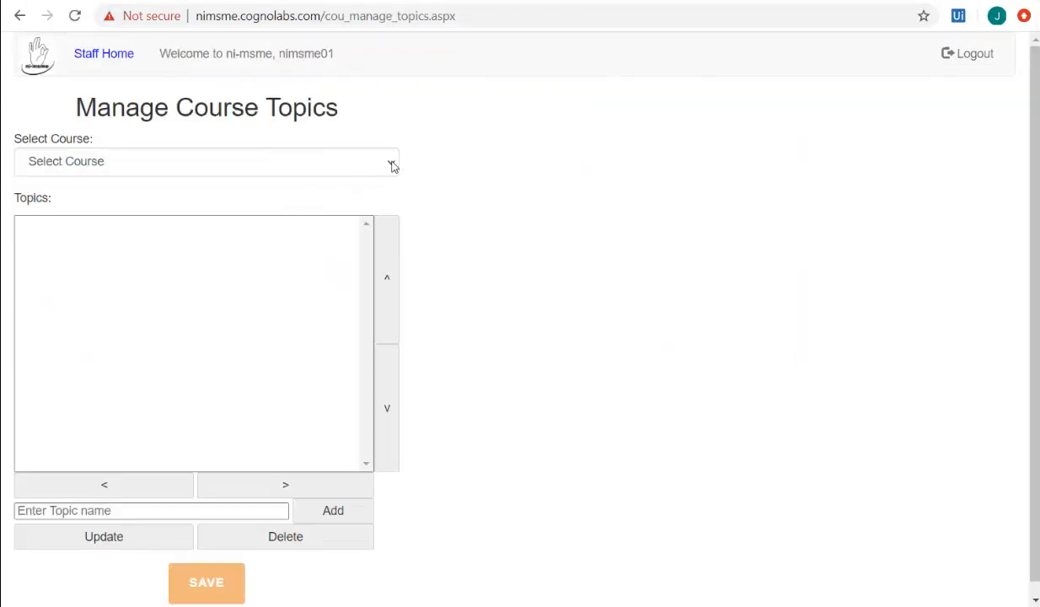
click(392, 166)
click(327, 241)
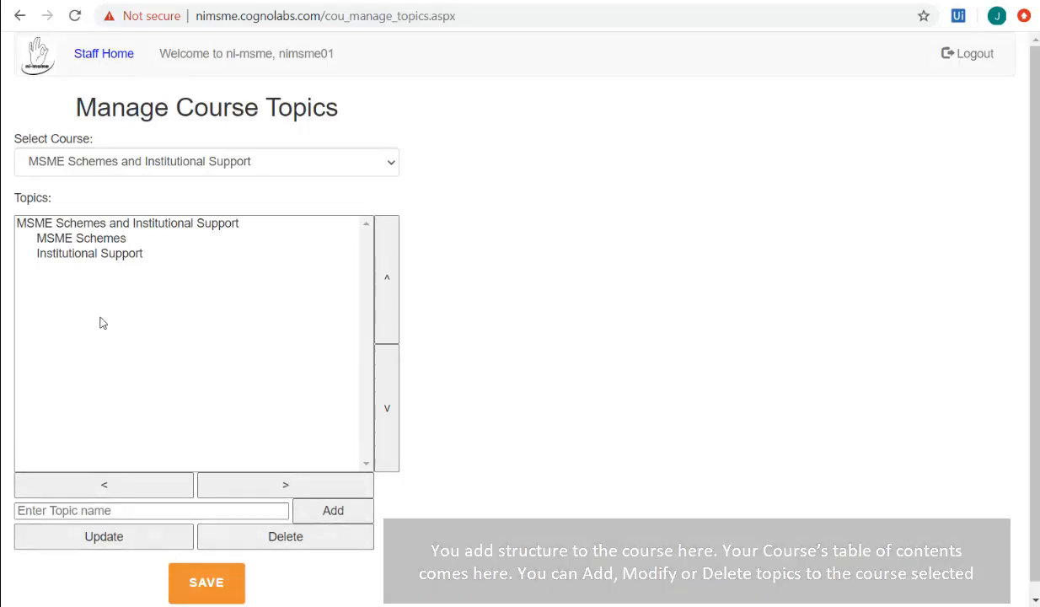
Step: Add a new topic named "Eligibility Conditions" to the course structure
click(137, 519)
text(Eligibility)
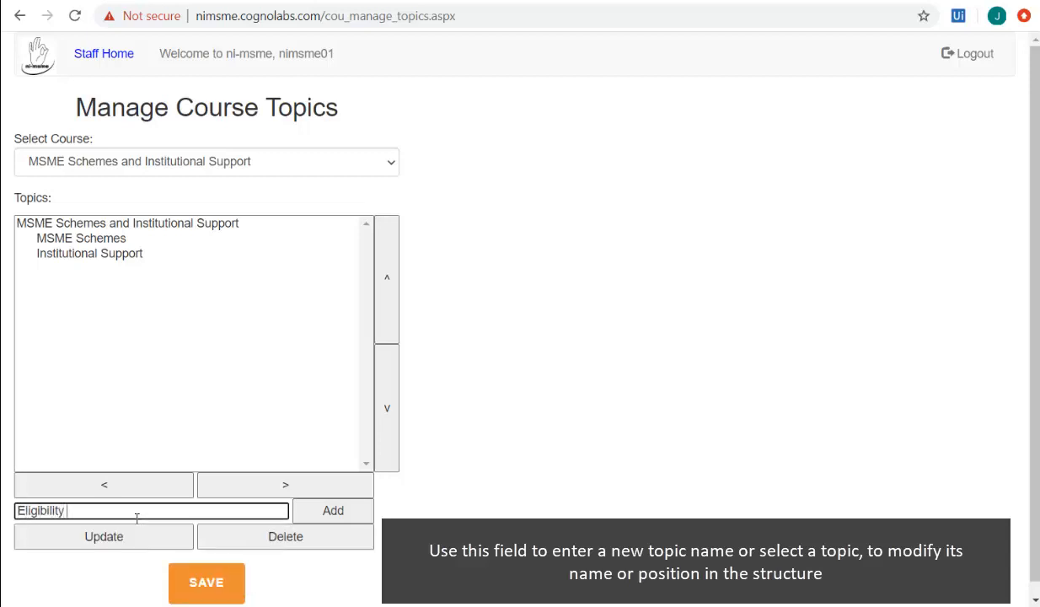
text( Conditions)
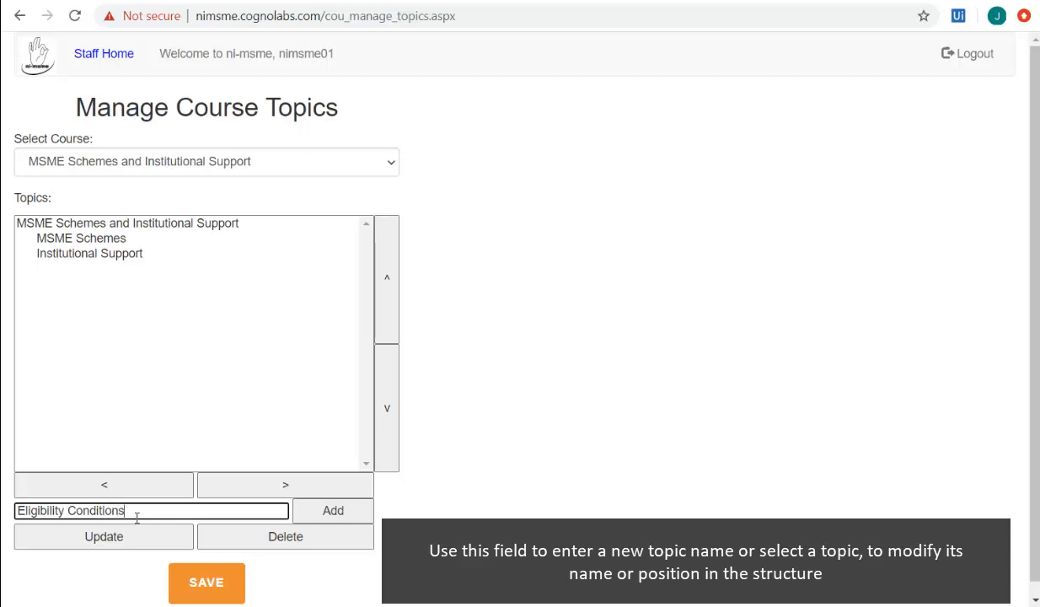
click(323, 517)
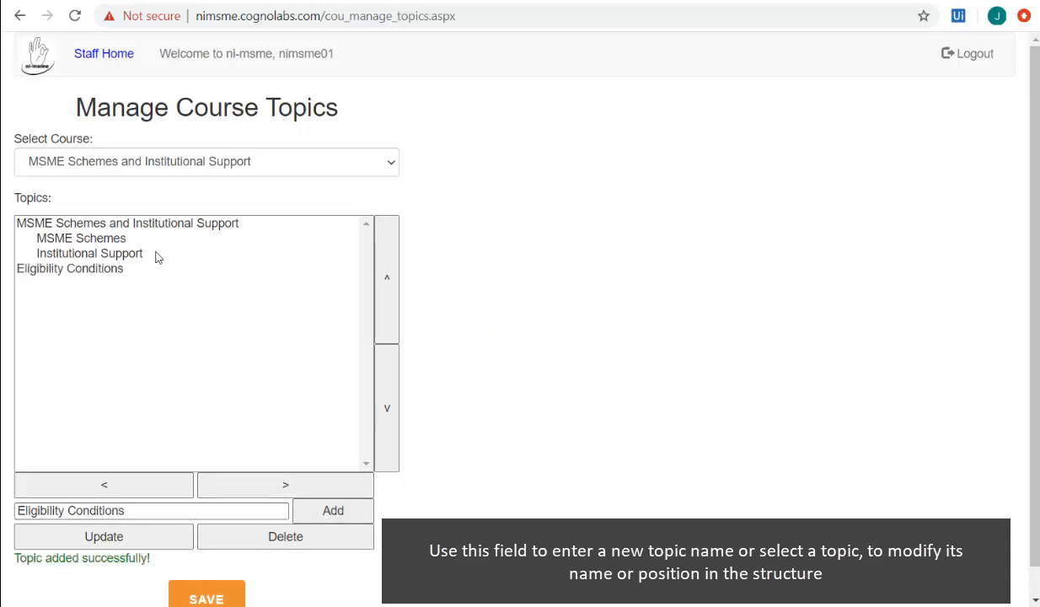
Step: Move the MSME Schemes topic one place down in the topic order and back up again
click(98, 242)
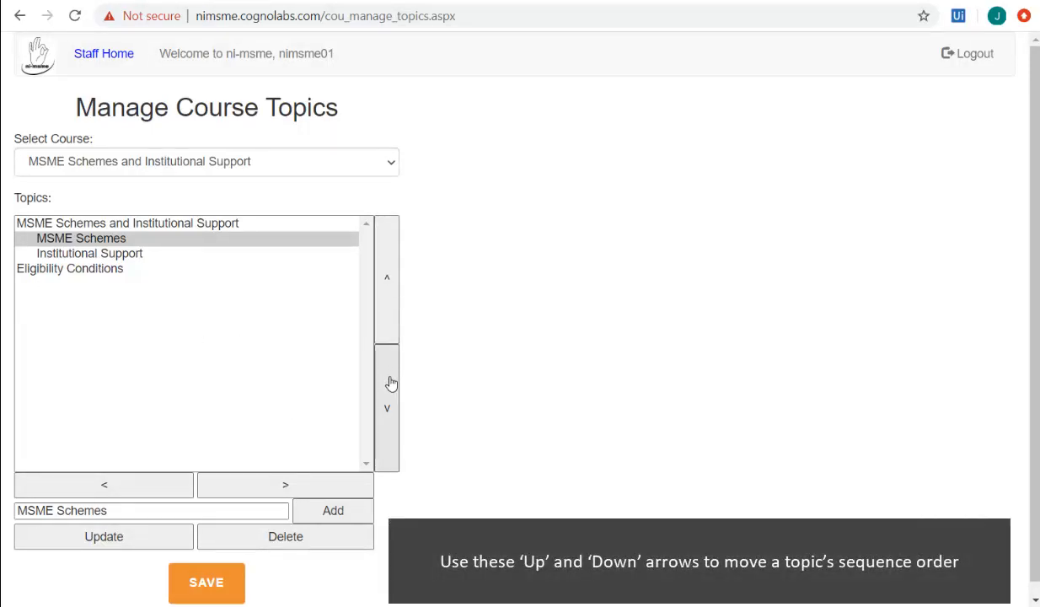
click(389, 380)
click(395, 322)
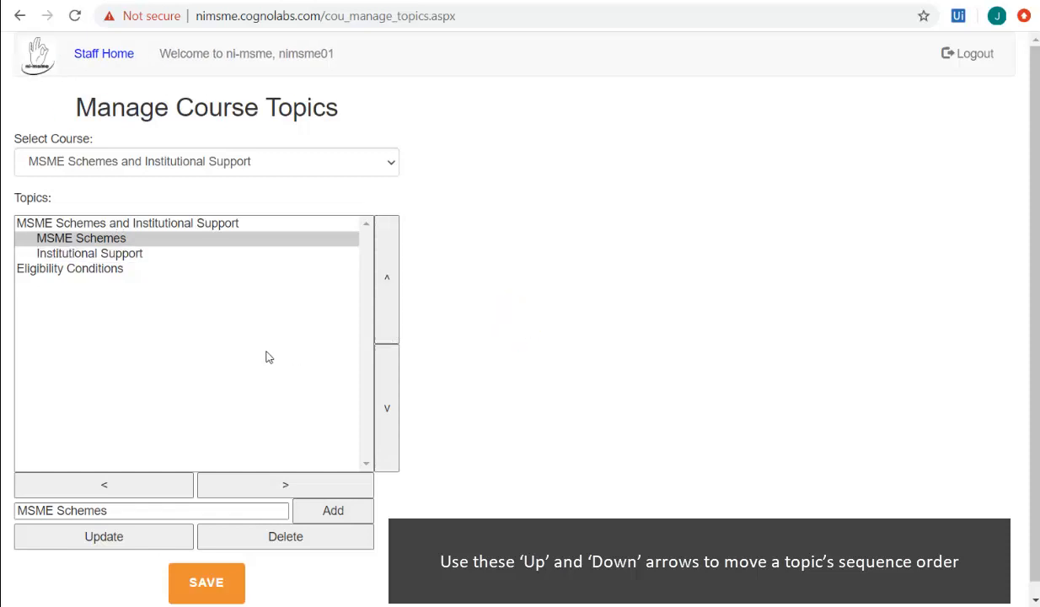
Step: Indent the Eligibility Conditions topic to make it a sub topic
click(115, 274)
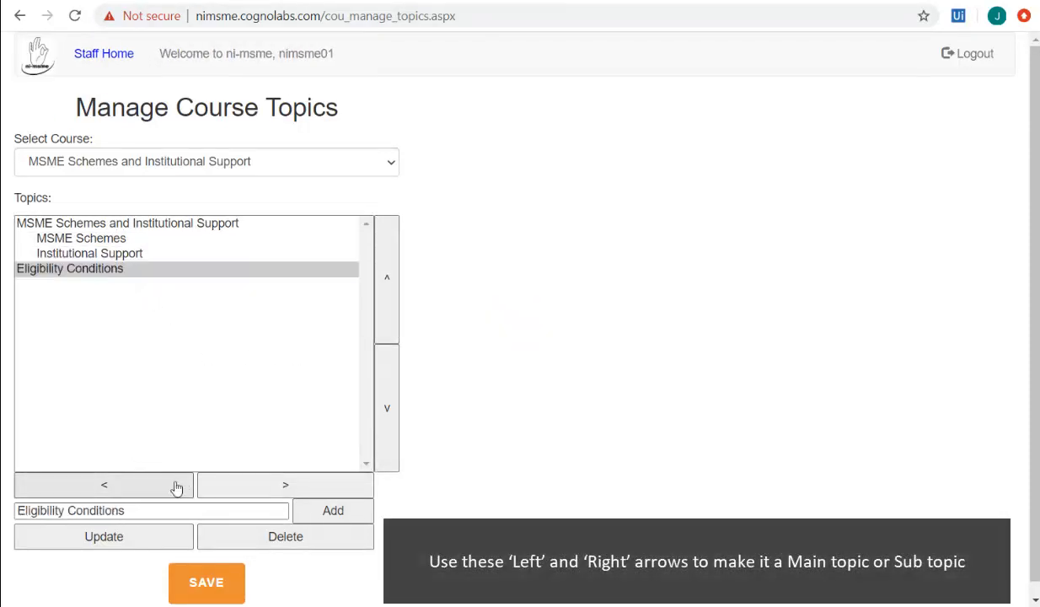
click(243, 492)
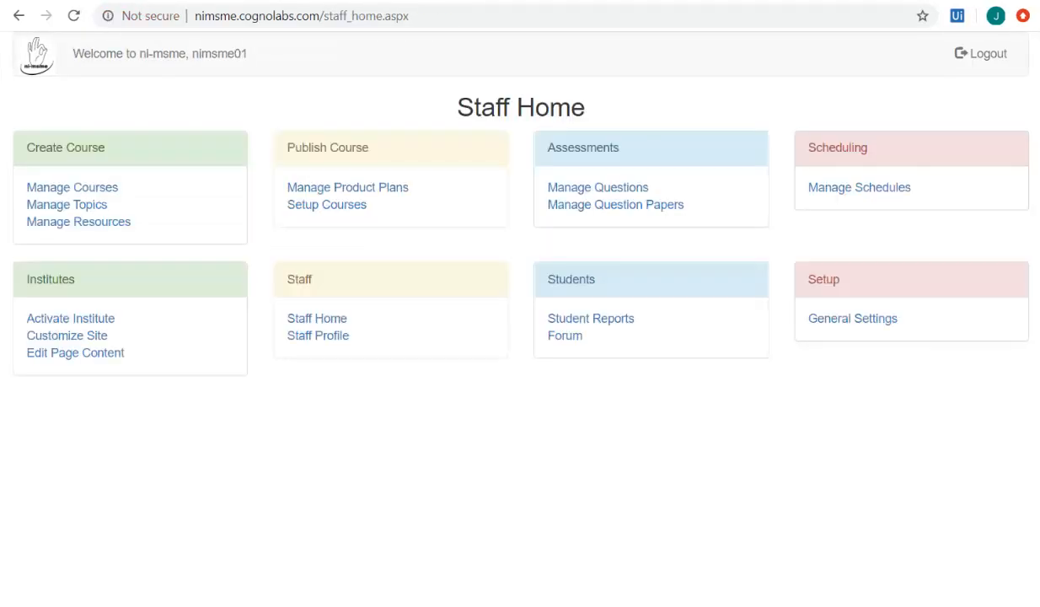
Step: Open Manage Resources and select the course "MSME Schemes and Institutional Support" with the topic "MSME Schemes"
click(100, 224)
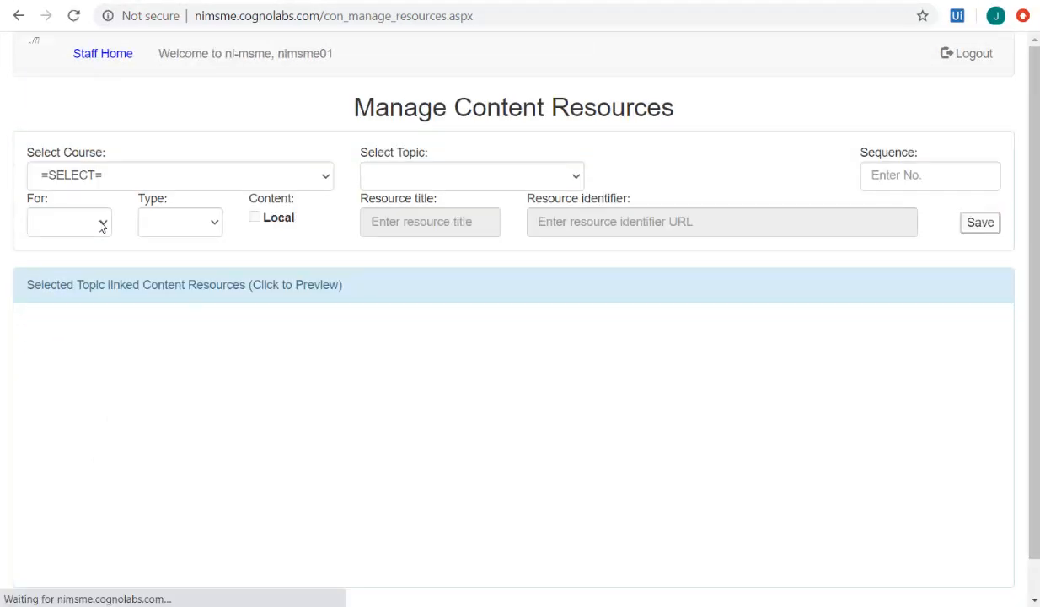
click(322, 183)
click(285, 256)
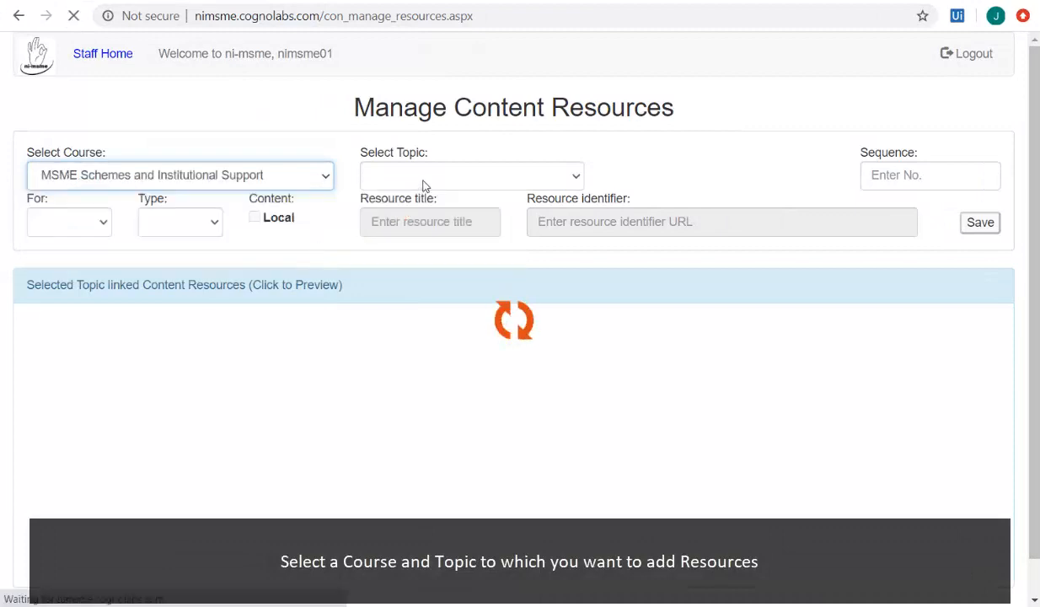
click(424, 184)
click(425, 260)
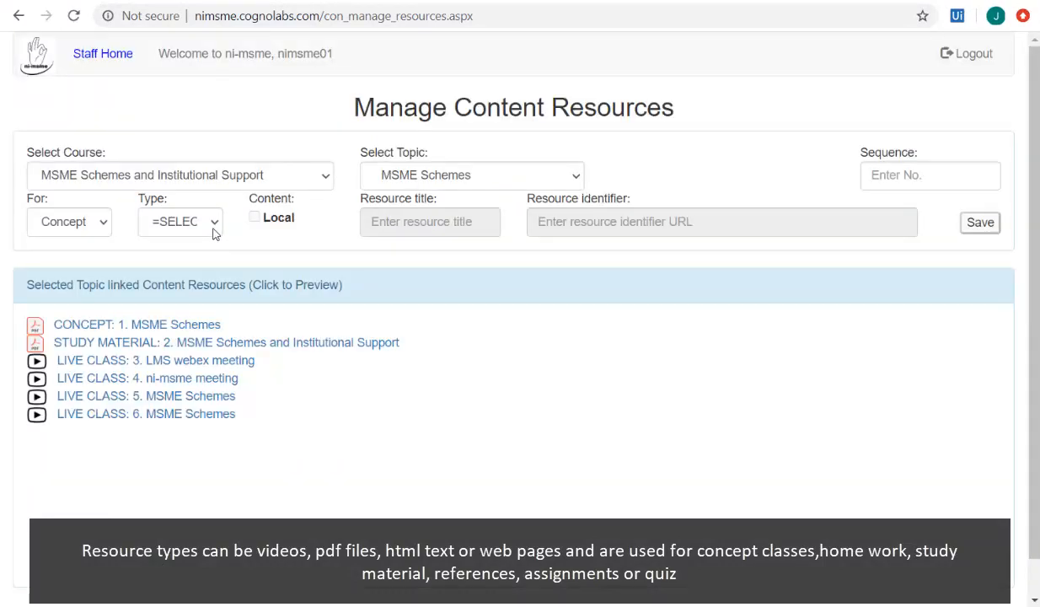
Step: Examine the available resource types and purposes, and preview the MSME Schemes concept PDF
click(206, 222)
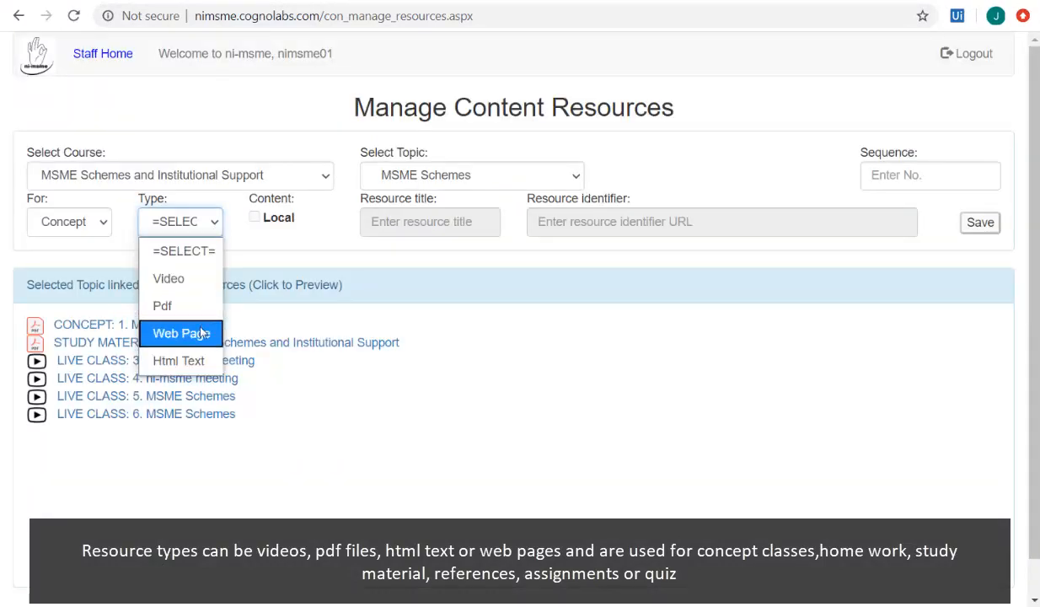
click(107, 223)
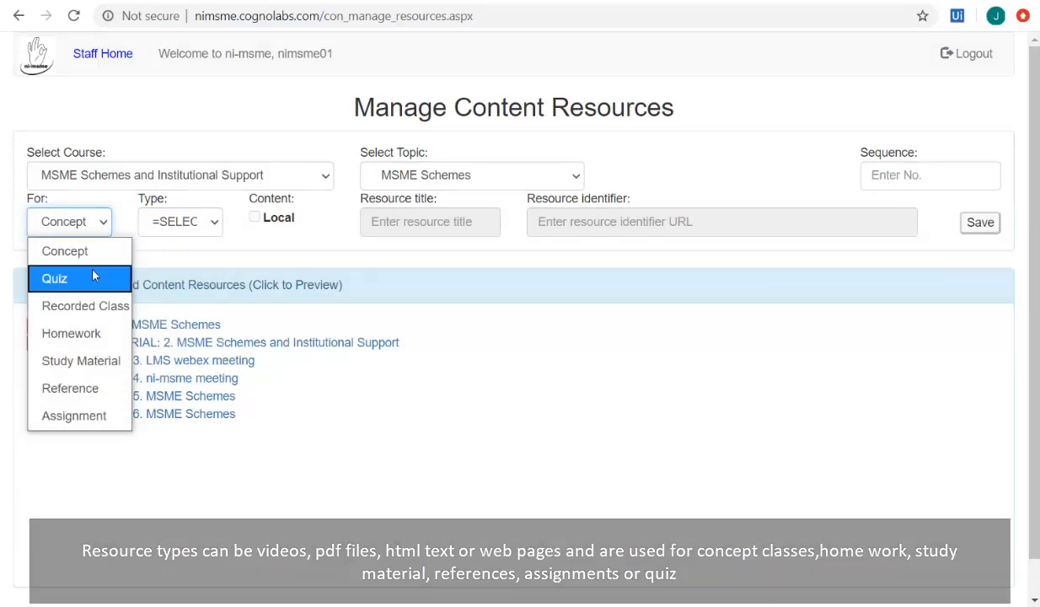
click(430, 405)
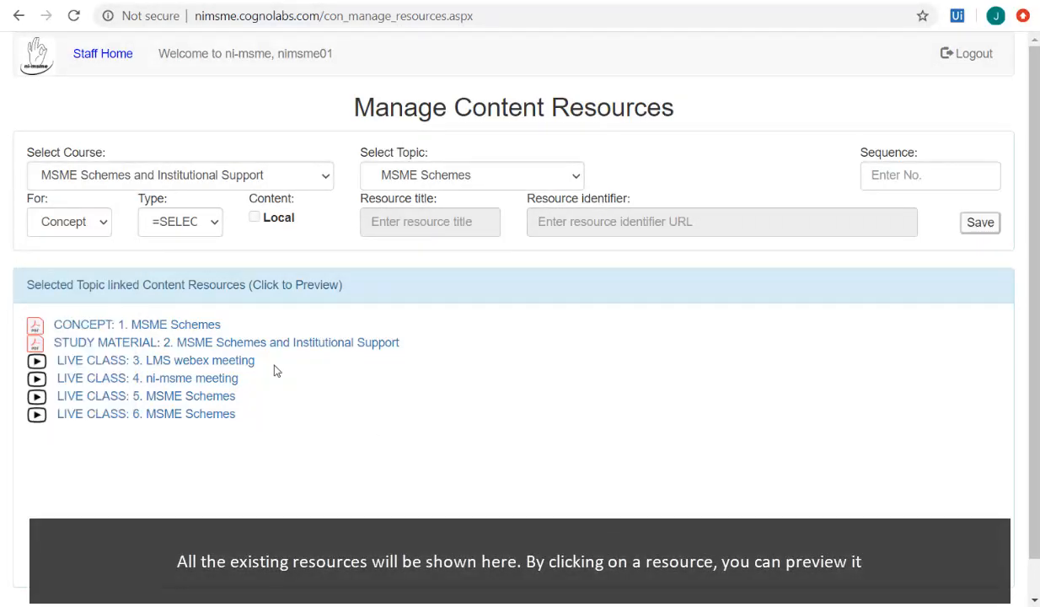
click(162, 324)
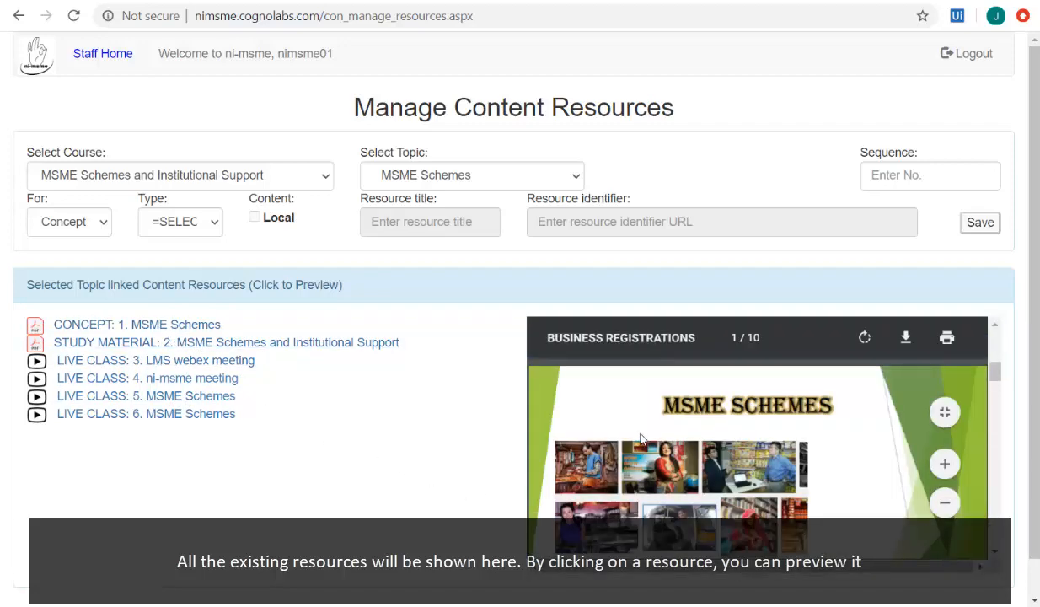
scroll(641, 438, down, 10)
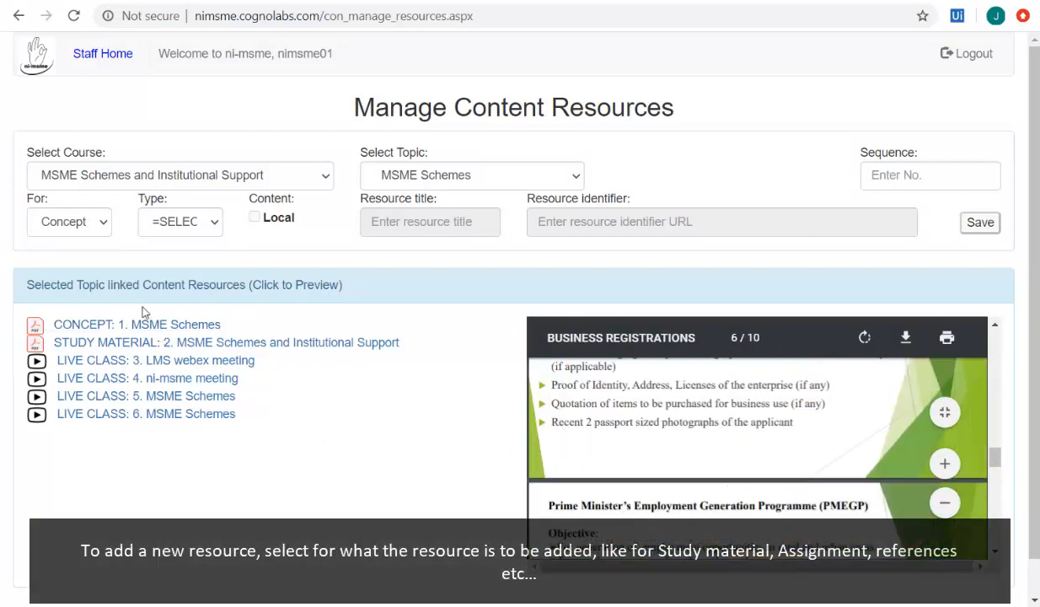
Step: Set the new resource's purpose to Recorded Class and its type to Web Page, ready for entering a URL
click(107, 225)
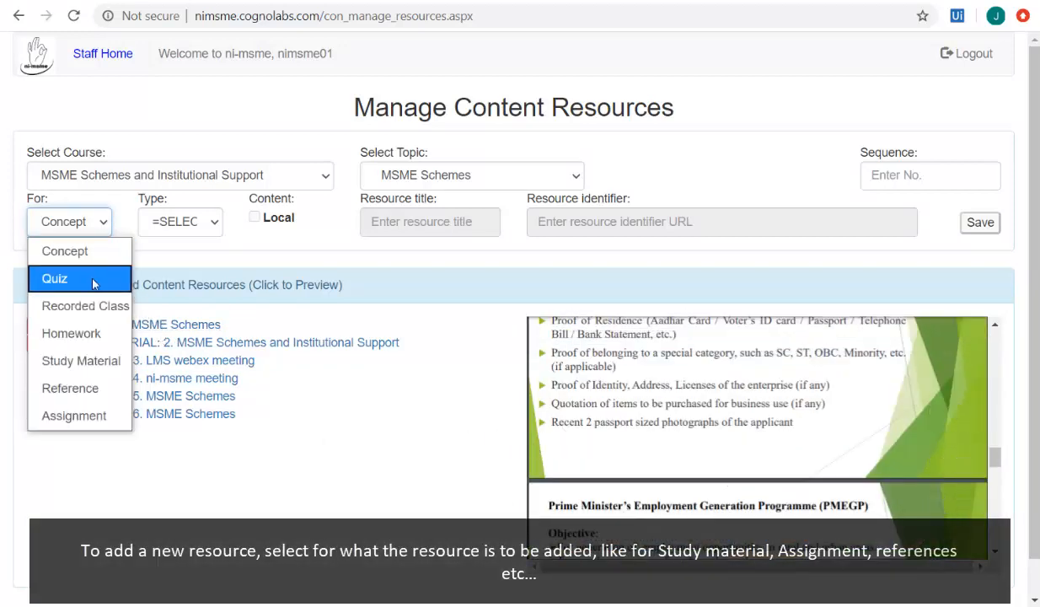
click(89, 312)
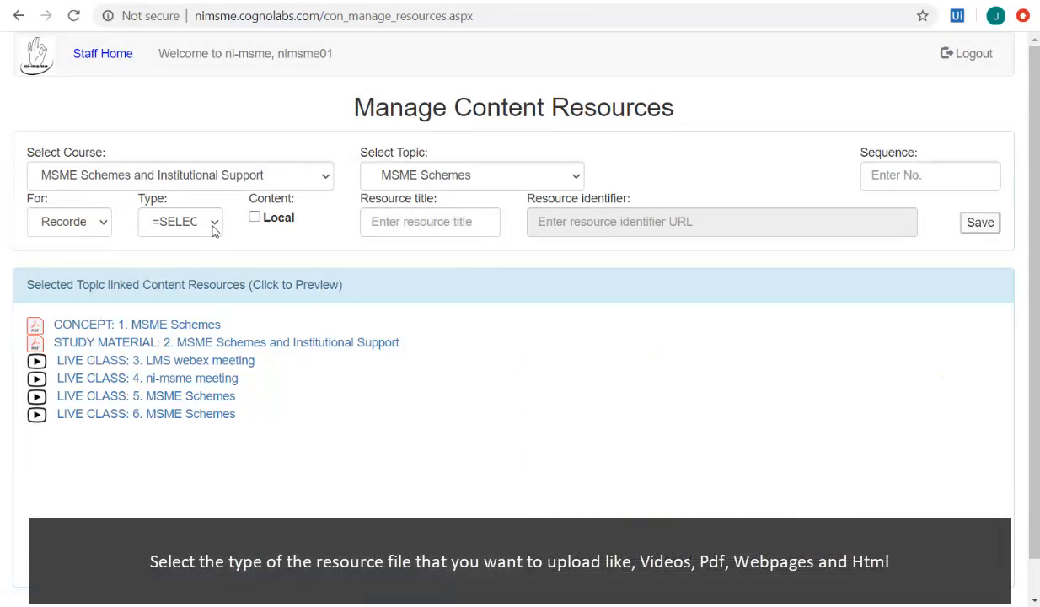
click(215, 223)
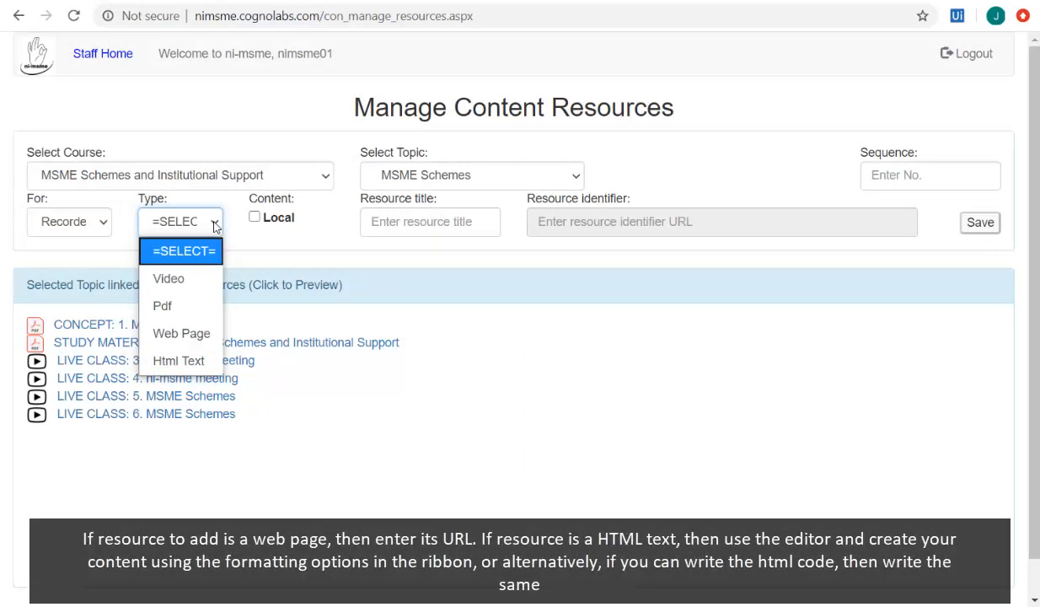
click(195, 334)
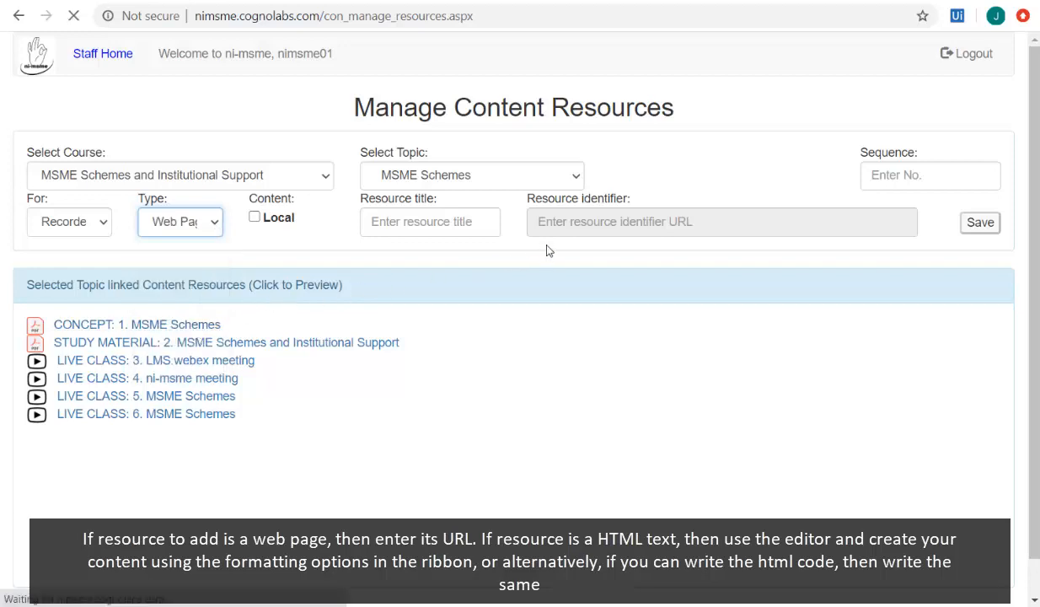
click(617, 228)
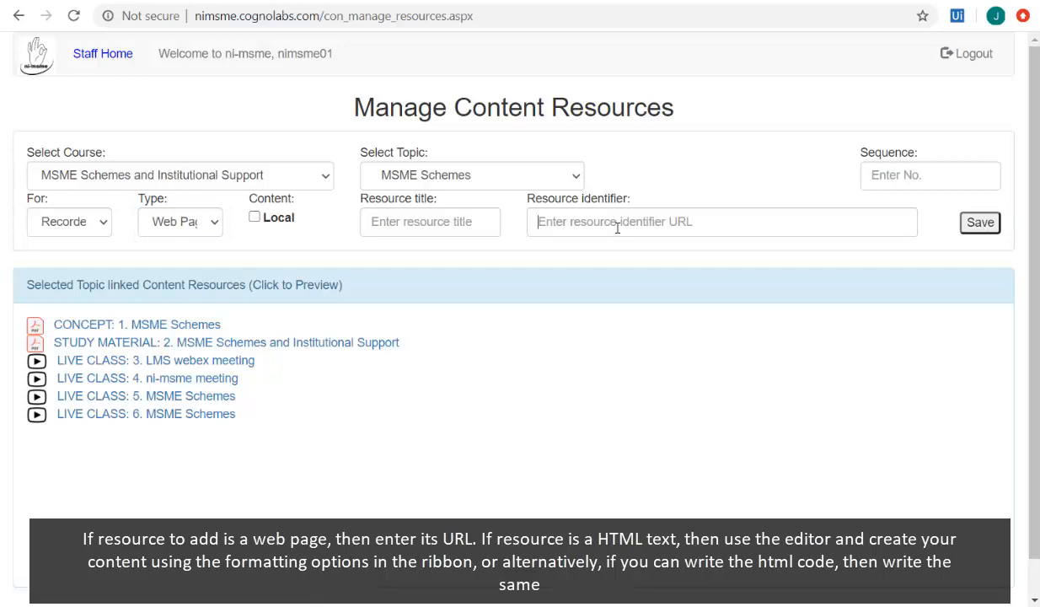
Step: Change the resource type to Html Text and switch its content editor to HTML source mode
click(212, 221)
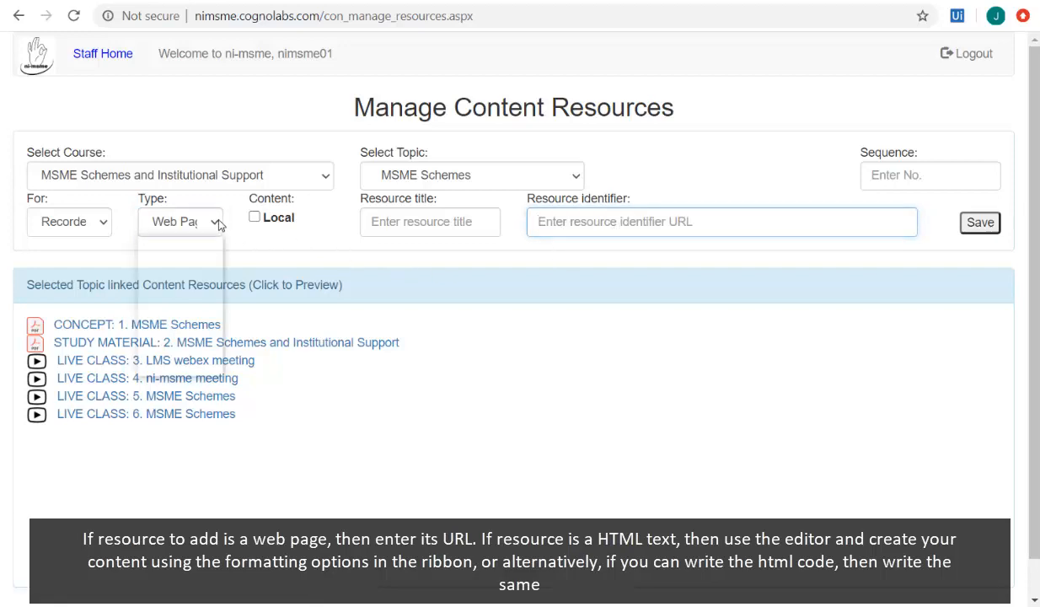
click(192, 370)
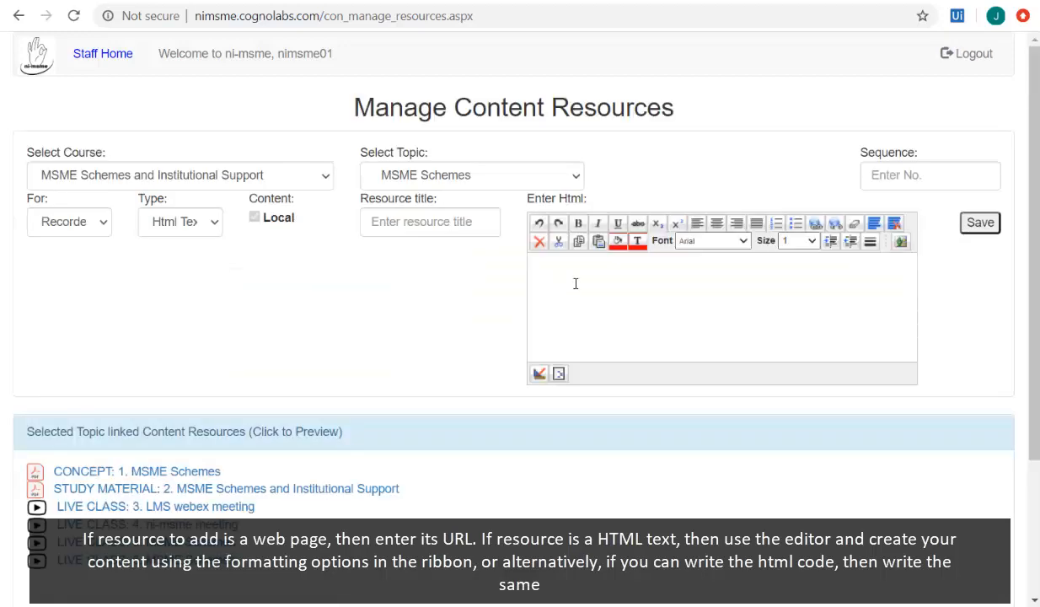
click(577, 282)
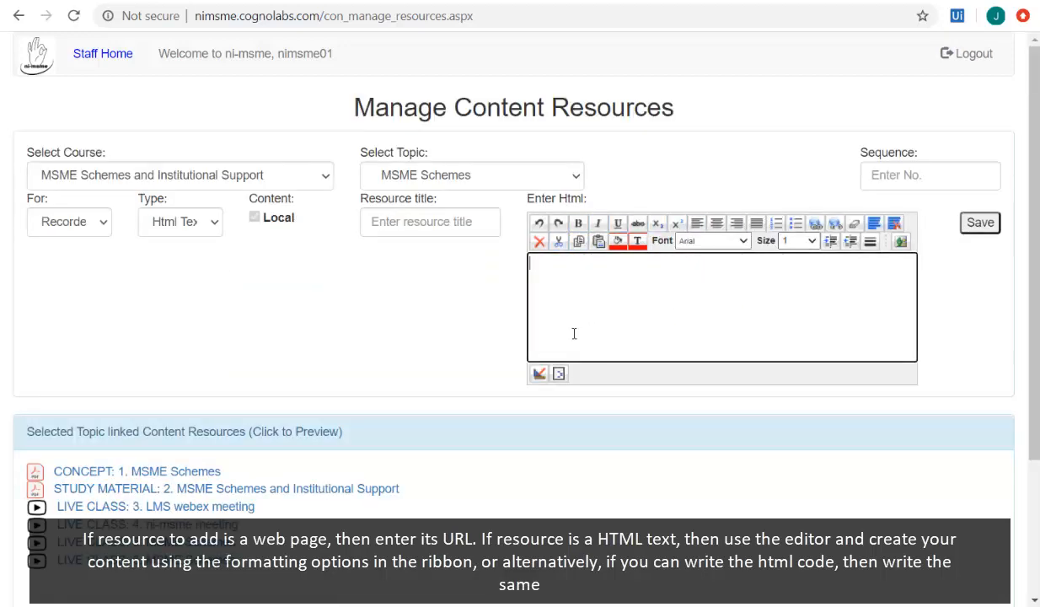
click(559, 373)
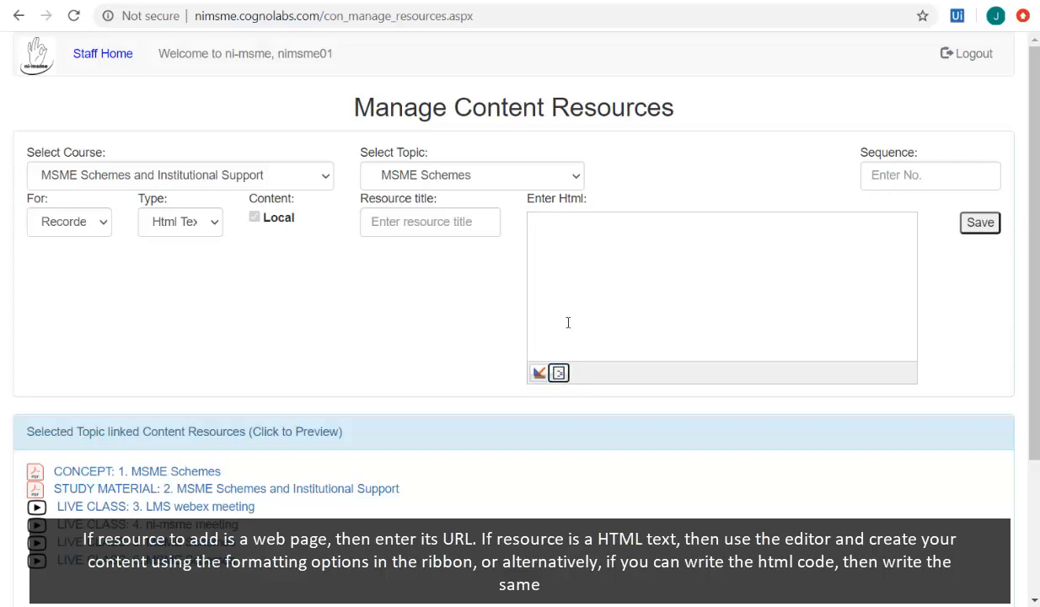
click(568, 322)
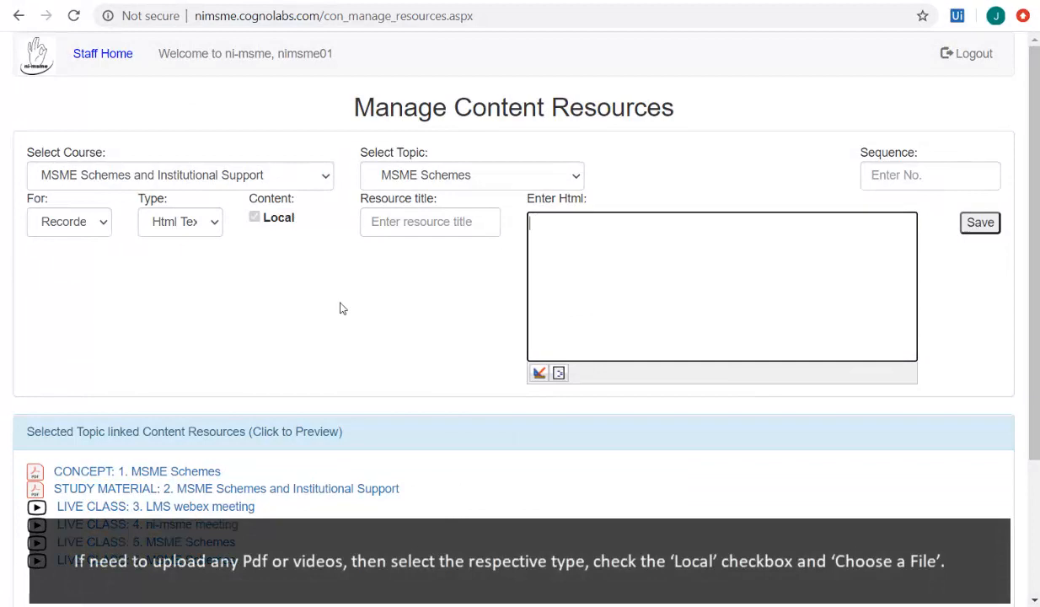
Step: Set the resource type to Video with local content and choose the file SoftSourceStudentDemo_T.mp4 for upload
click(209, 222)
click(201, 285)
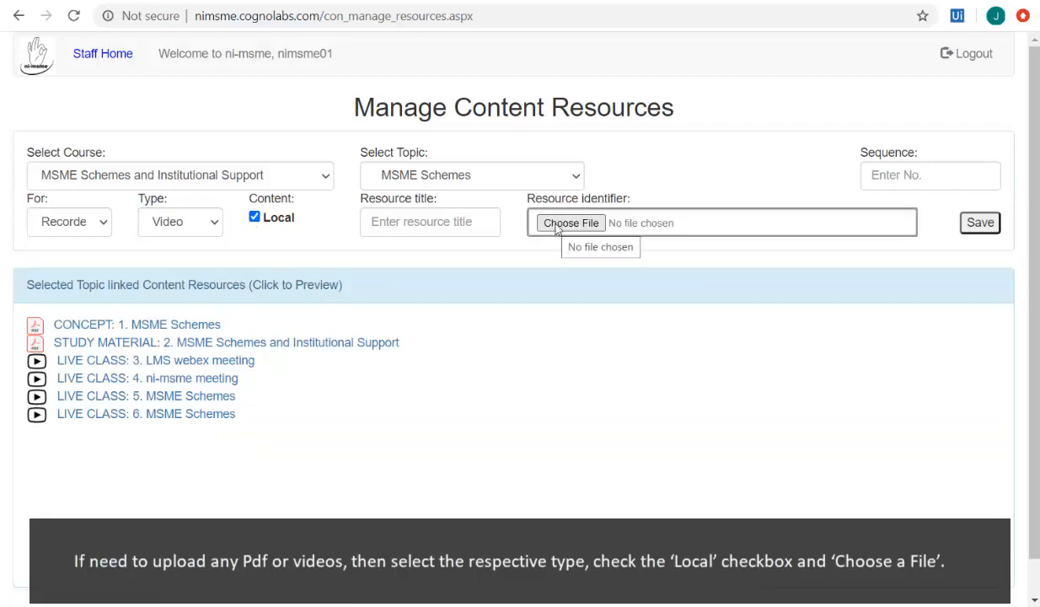
click(557, 229)
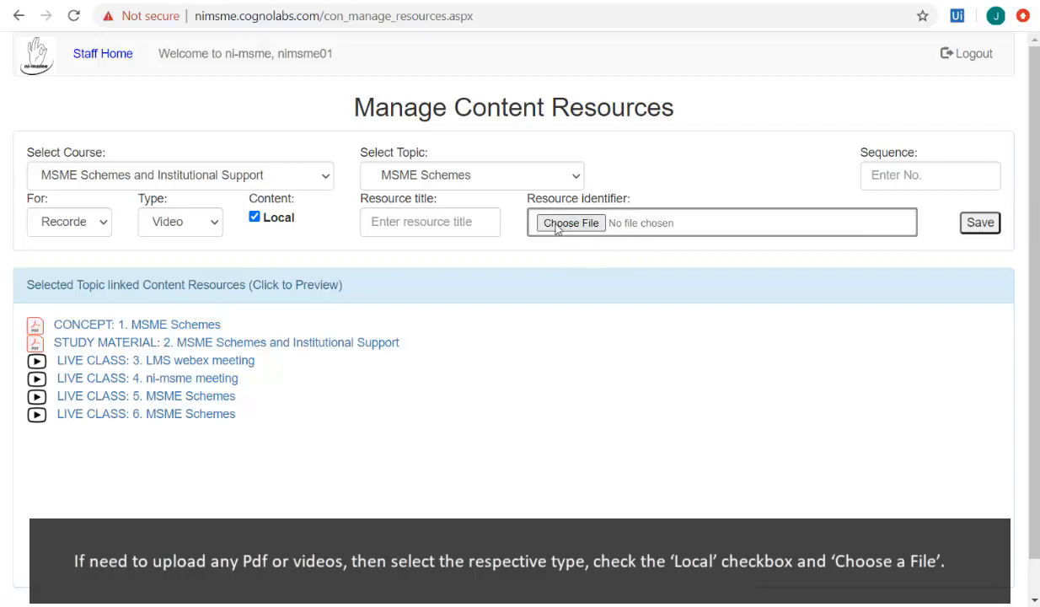
click(556, 227)
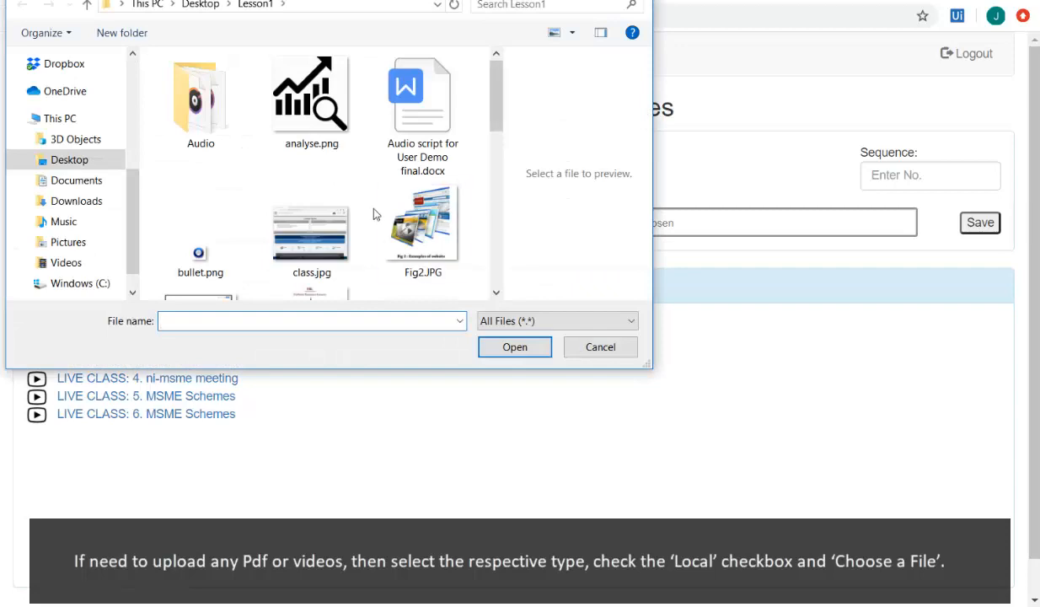
scroll(373, 213, down, 5)
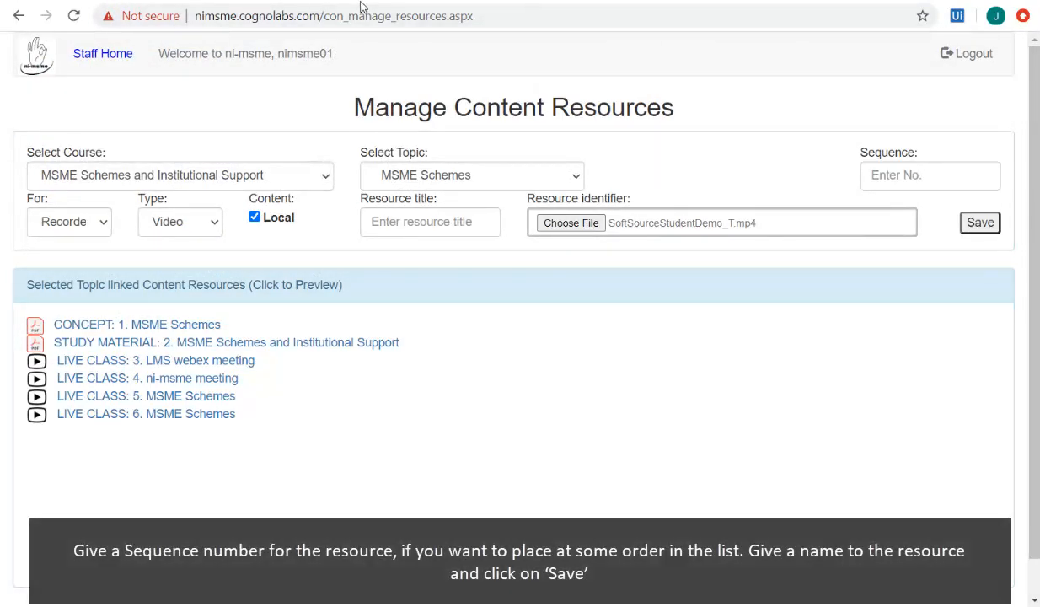
click(904, 179)
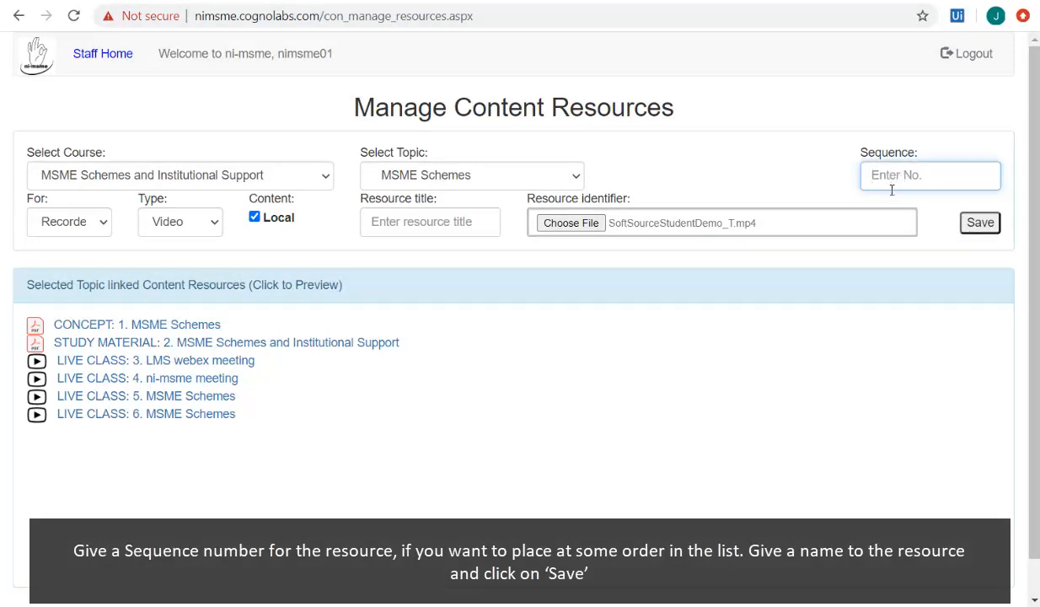
click(470, 229)
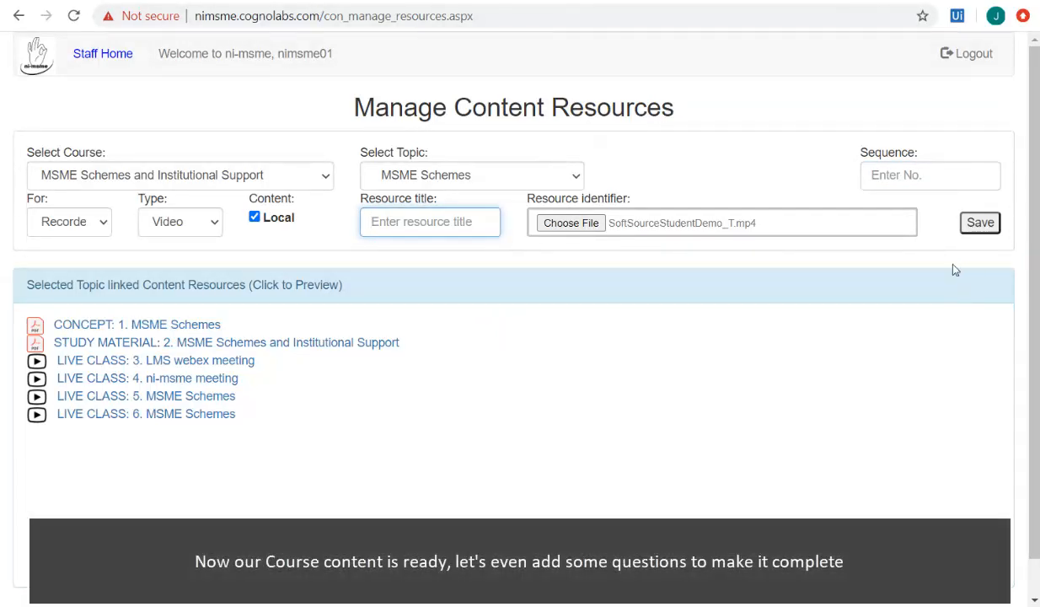
click(924, 268)
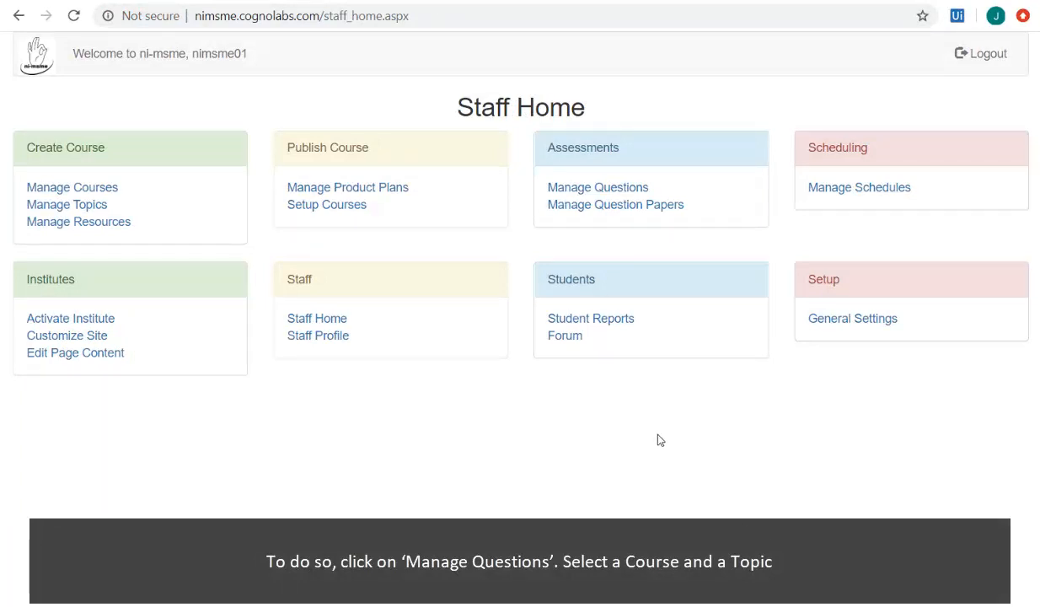
Step: Open Manage Questions and start a new question for the course "MSME Schemes and Institutional Support" under the topic "MSME Schemes"
click(586, 192)
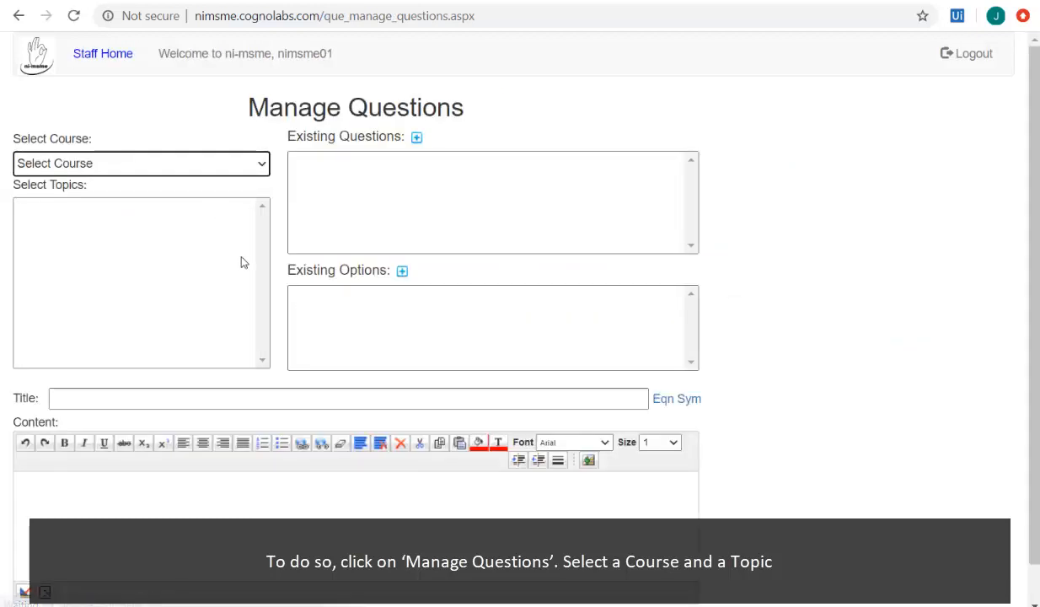
click(267, 170)
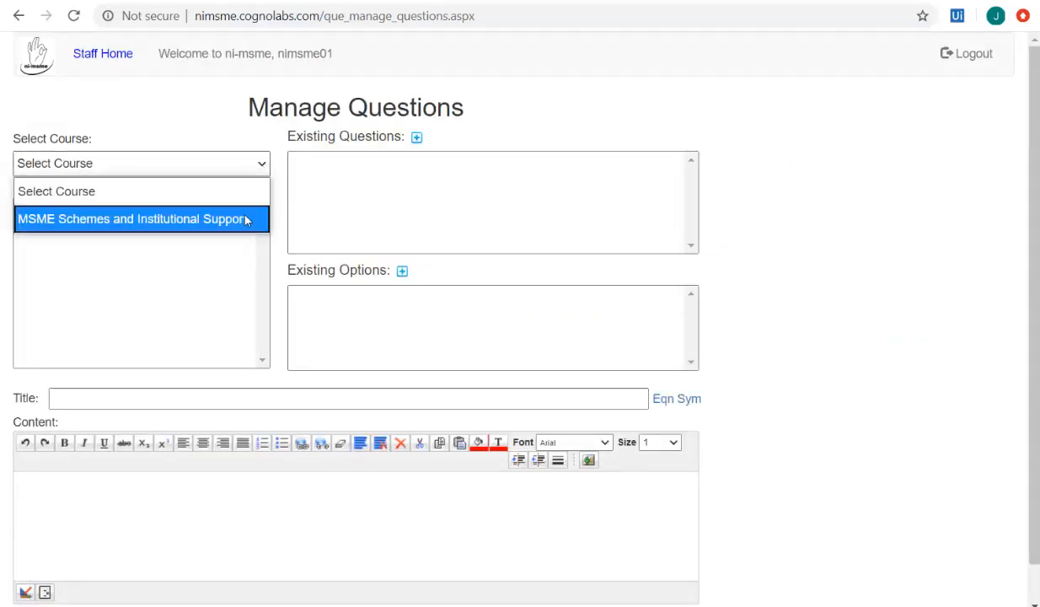
click(253, 220)
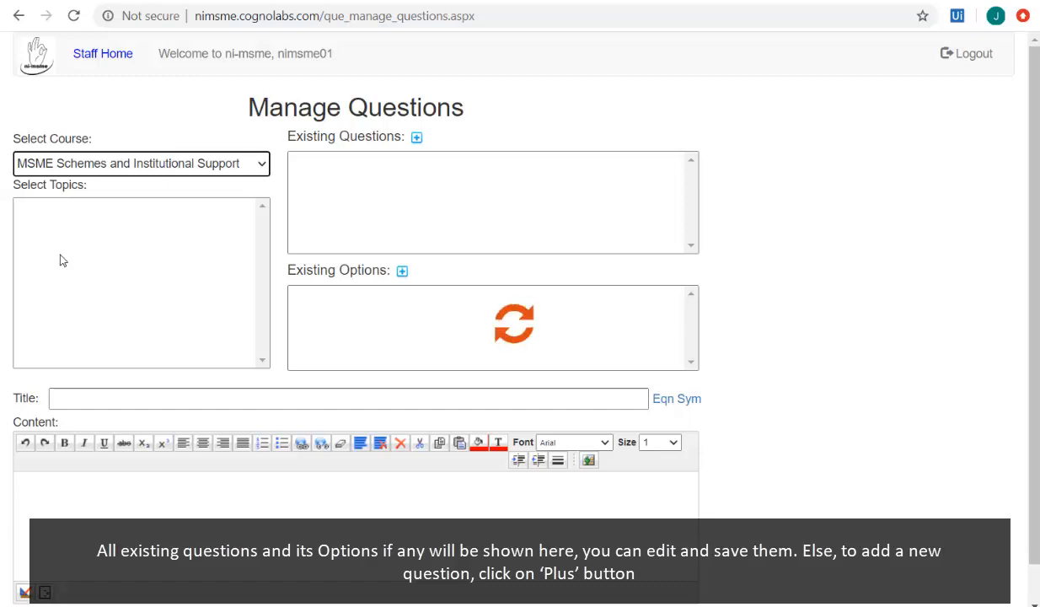
click(80, 221)
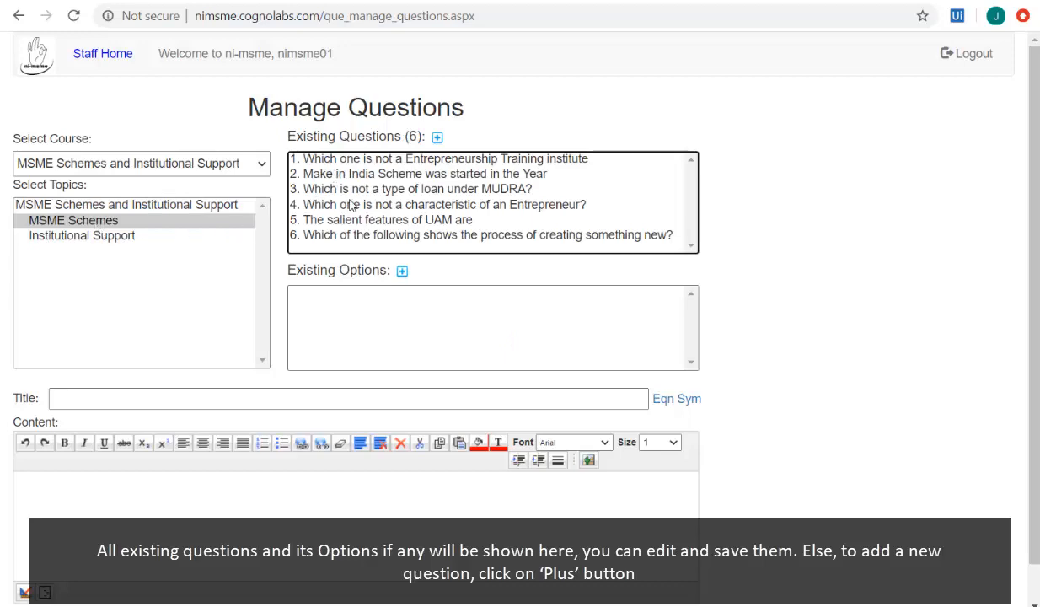
click(437, 137)
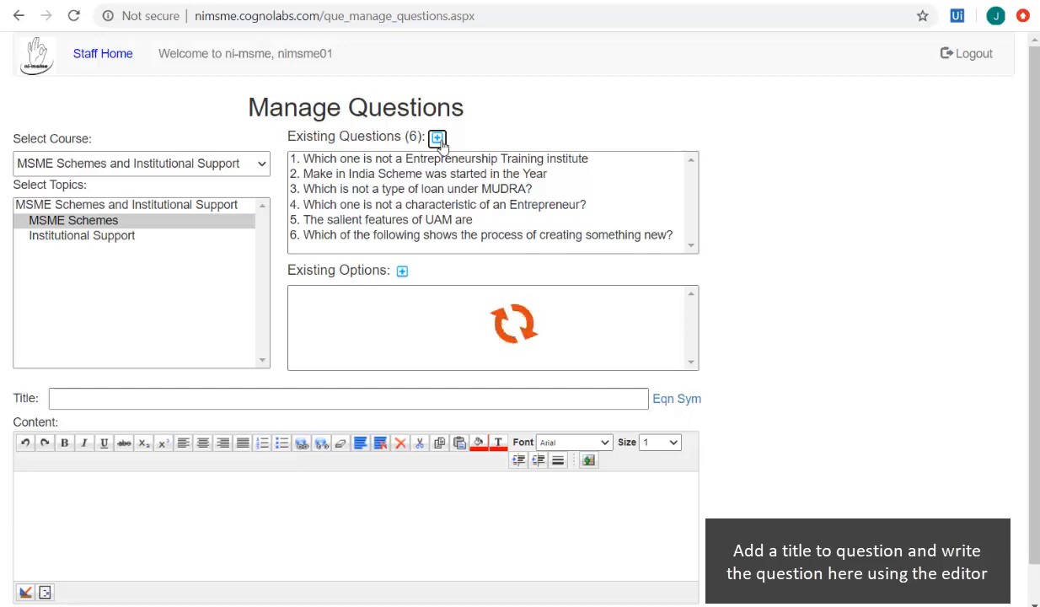
click(152, 555)
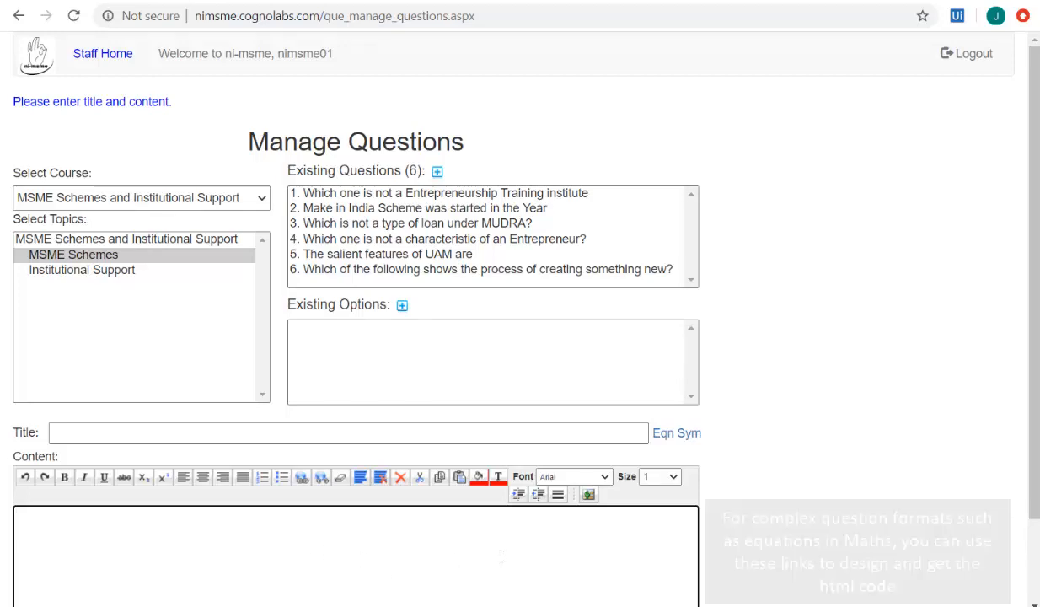
Step: Open the linked CodeCogs equation editor and build the equation \sum 36\frac{4}{5}
click(669, 439)
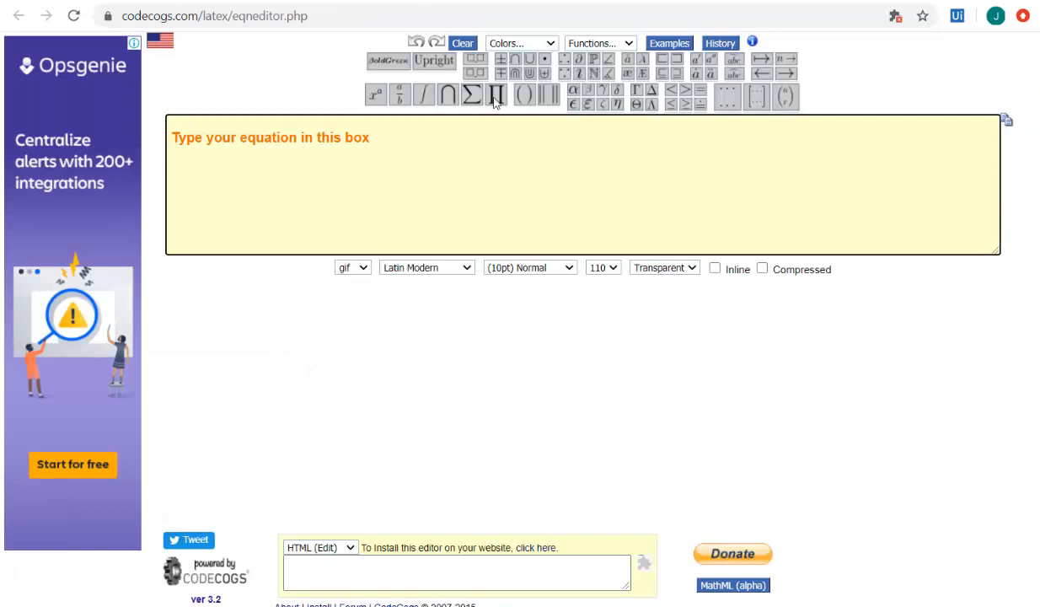
click(472, 95)
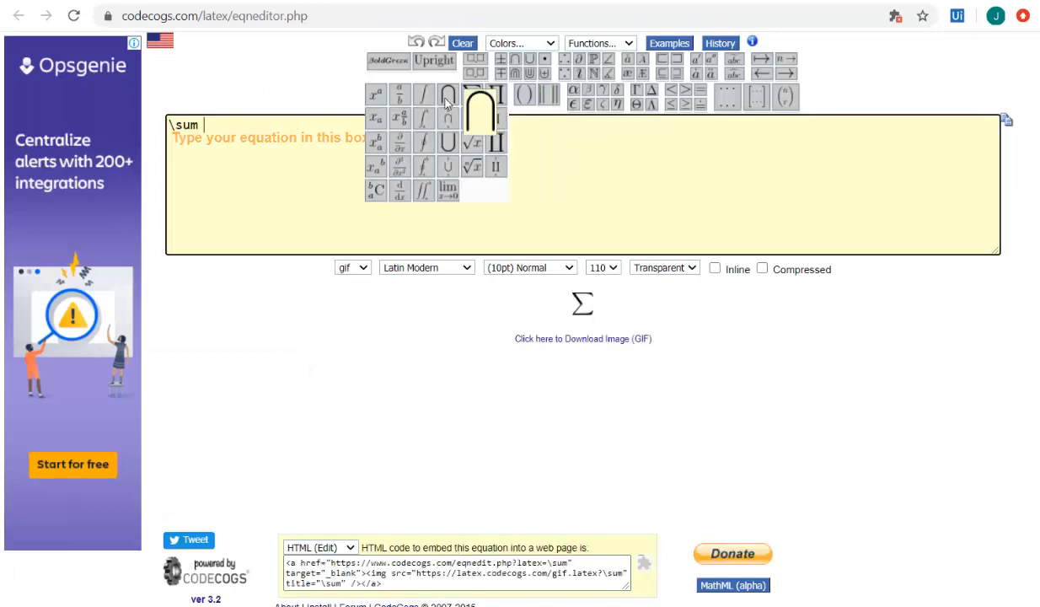
text(36)
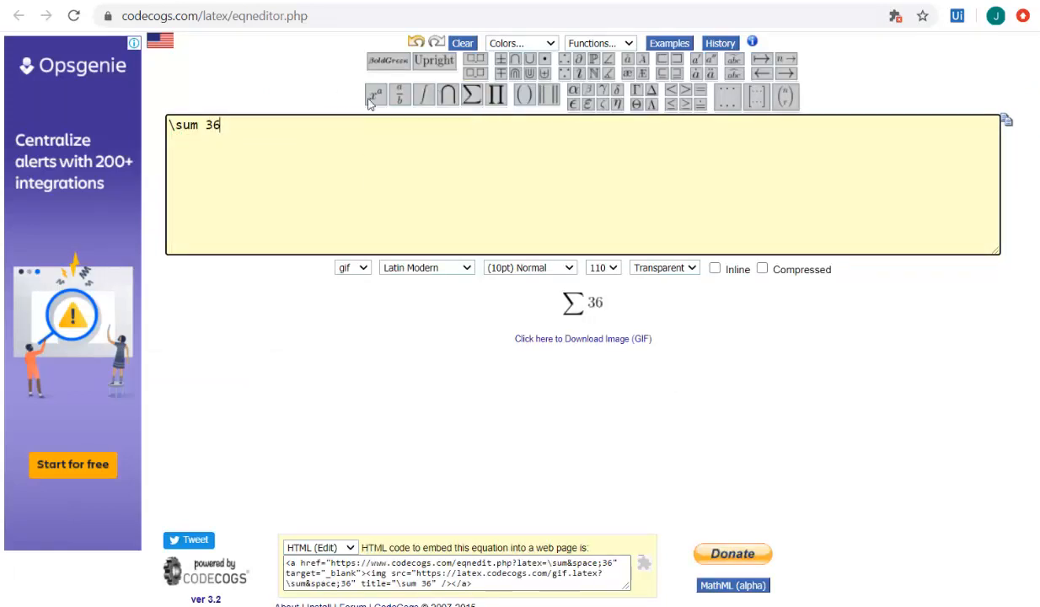
mouse_move(371, 101)
click(404, 128)
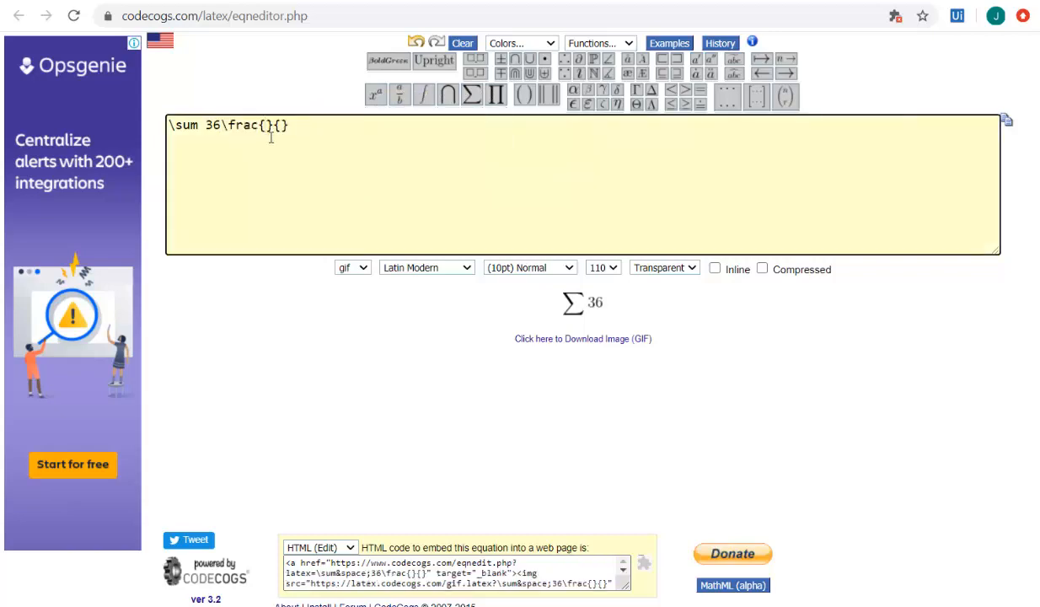
text(4}{)
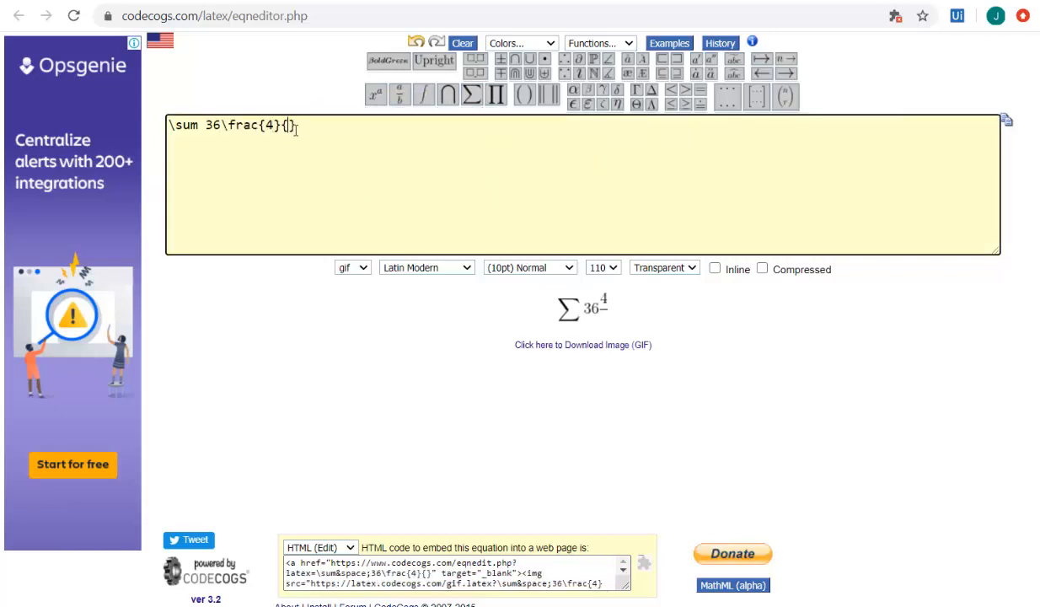
text(5)
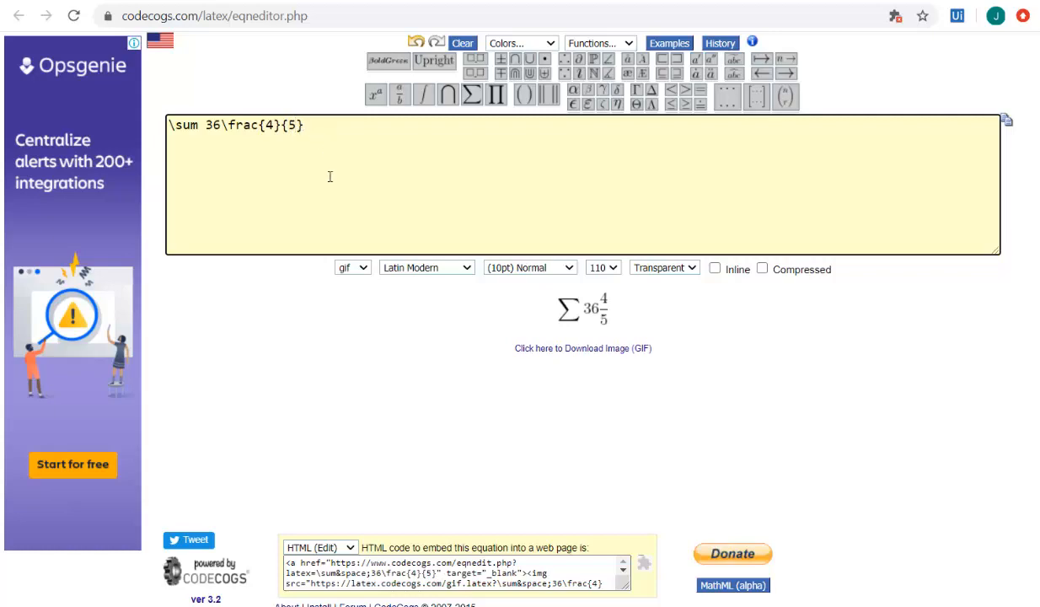
Step: Copy the equation's HTML embed code into the question content as HTML source and return the content editor to design view
click(331, 573)
key(ctrl+c)
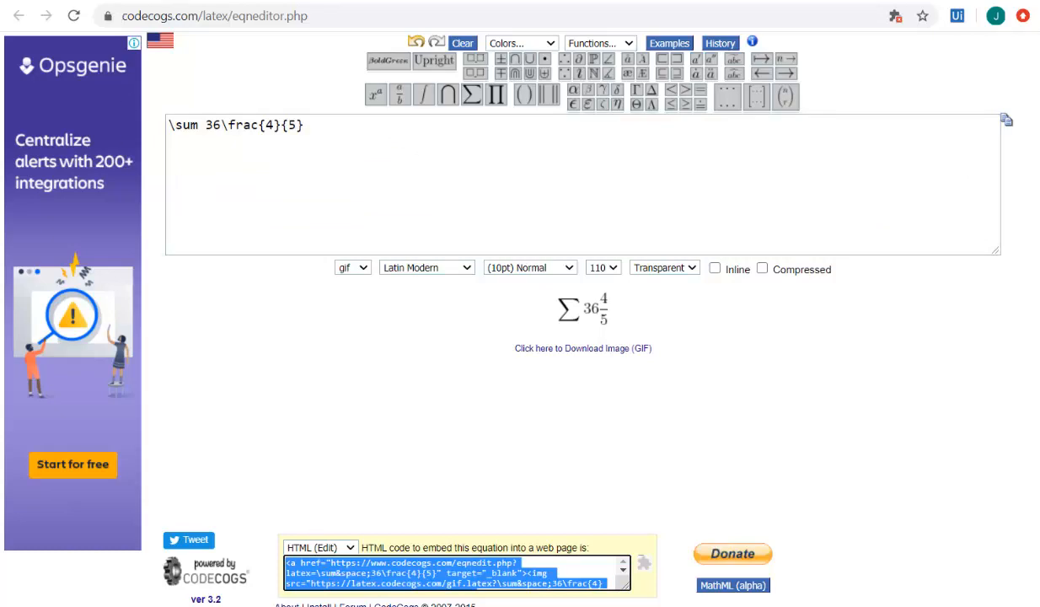
key(alt+Tab)
scroll(77, 522, down, 1)
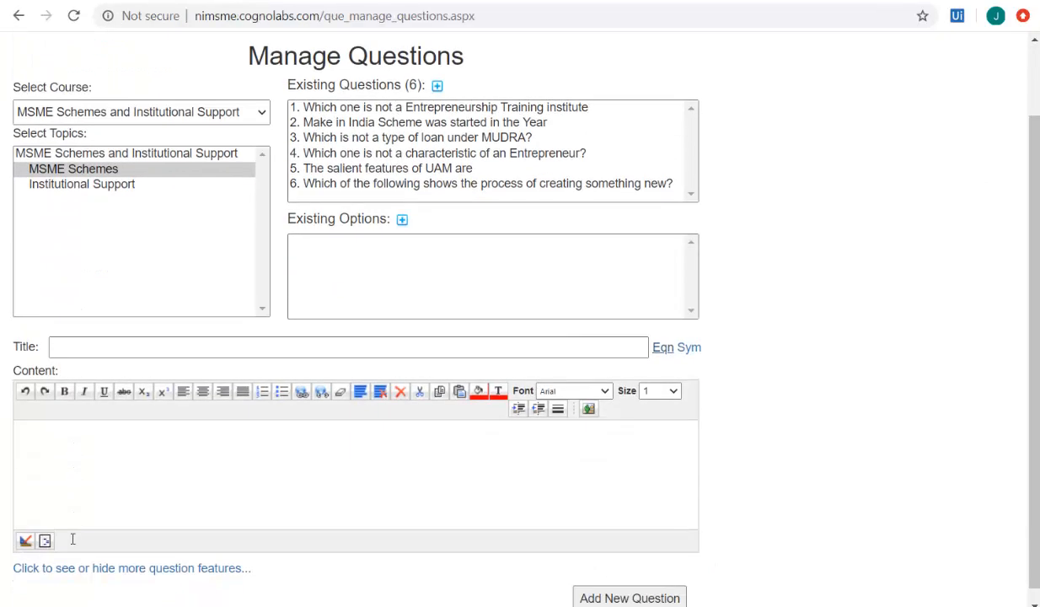
click(46, 540)
click(97, 432)
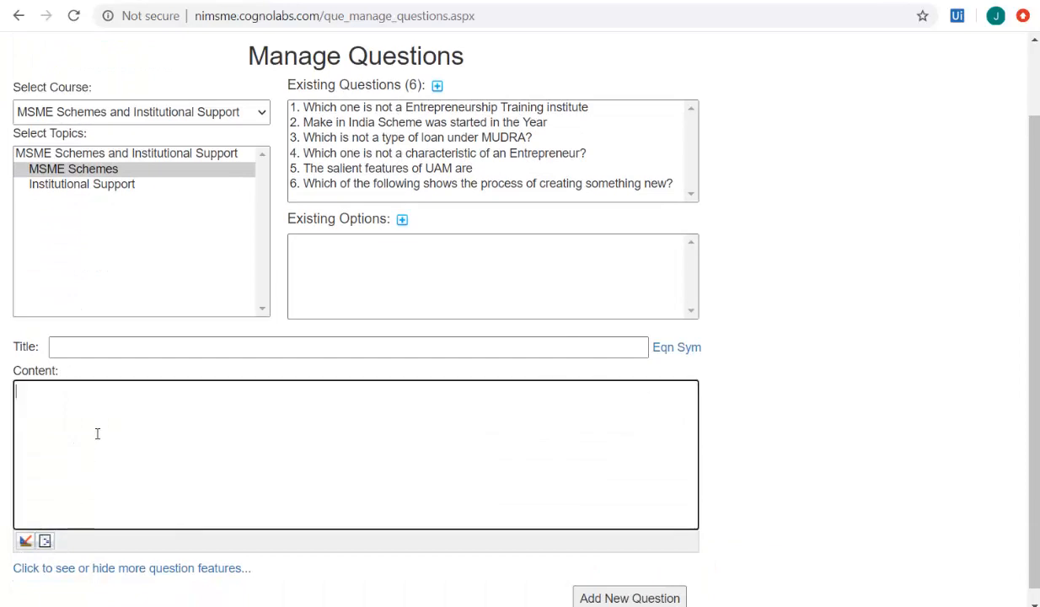
key(ctrl+v)
click(26, 541)
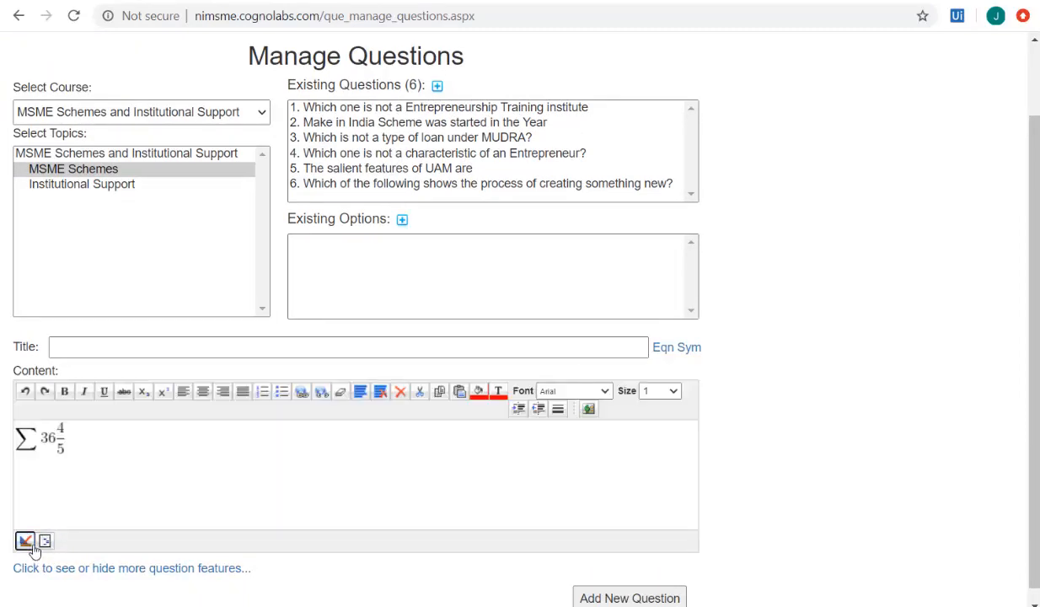
Step: Show the additional question features and examine the available question types and difficulty levels
scroll(183, 473, down, 1)
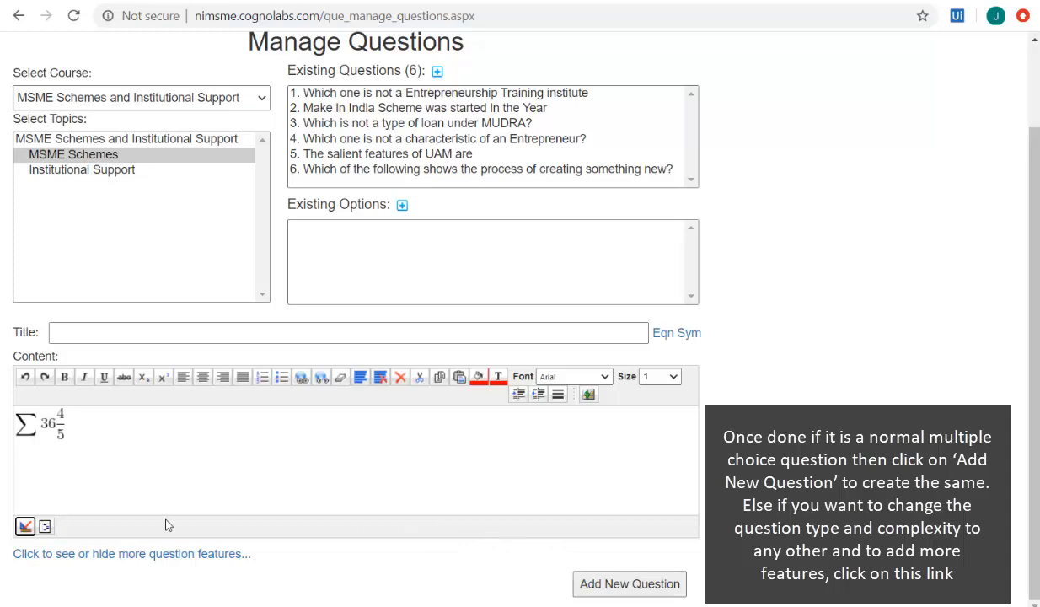
click(121, 554)
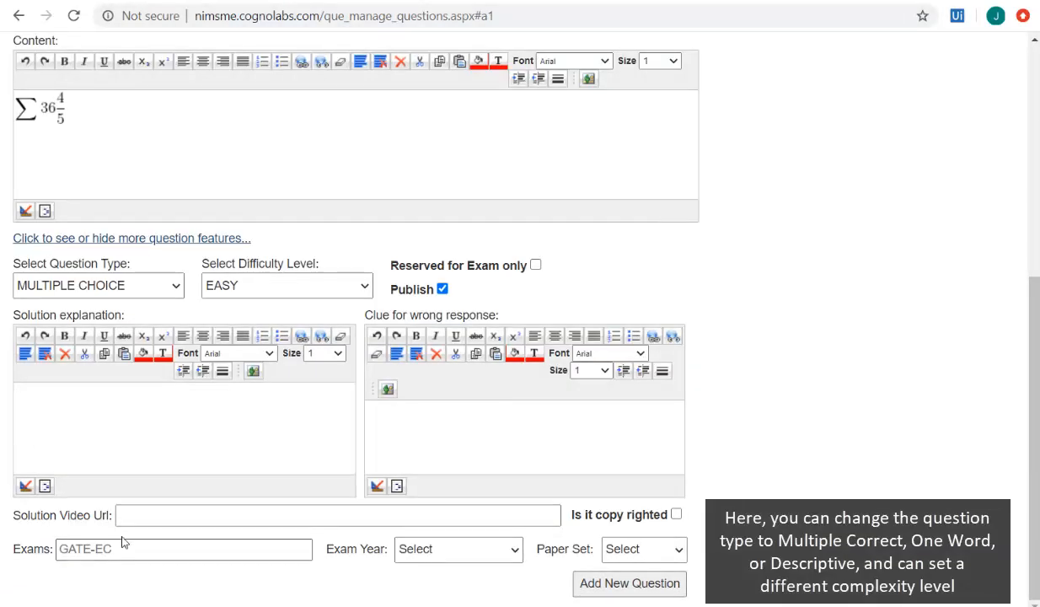
click(155, 290)
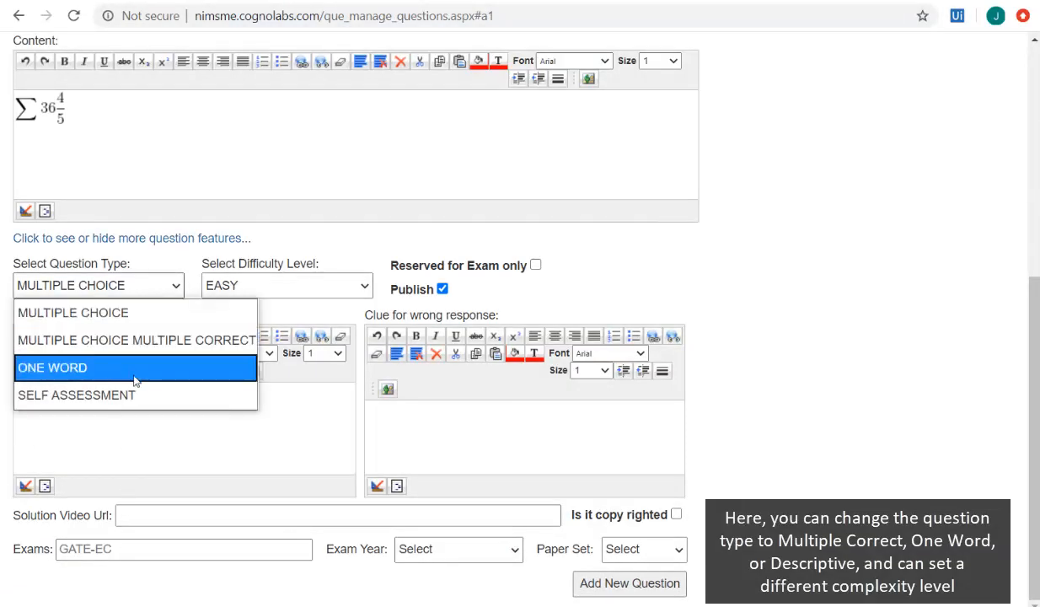
click(253, 284)
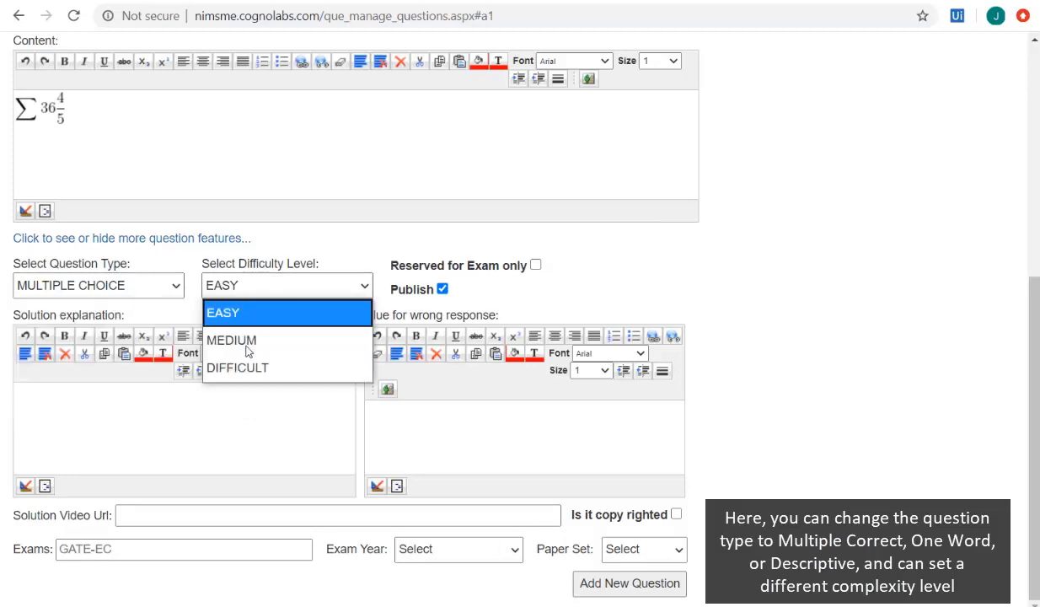
click(341, 267)
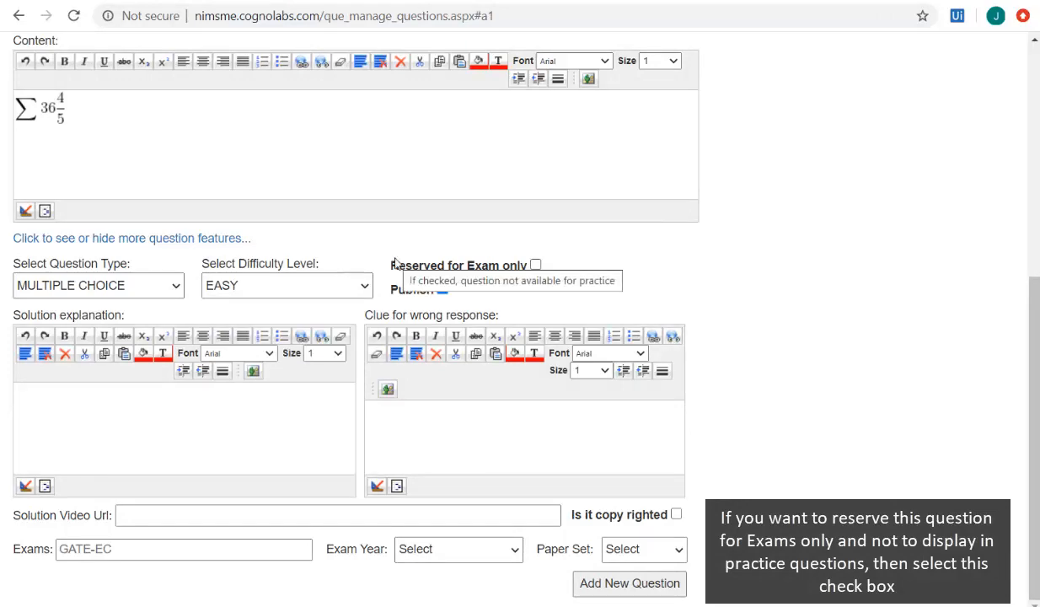
Step: Reserve the equation question for exams only and try to add it as a new question
click(536, 265)
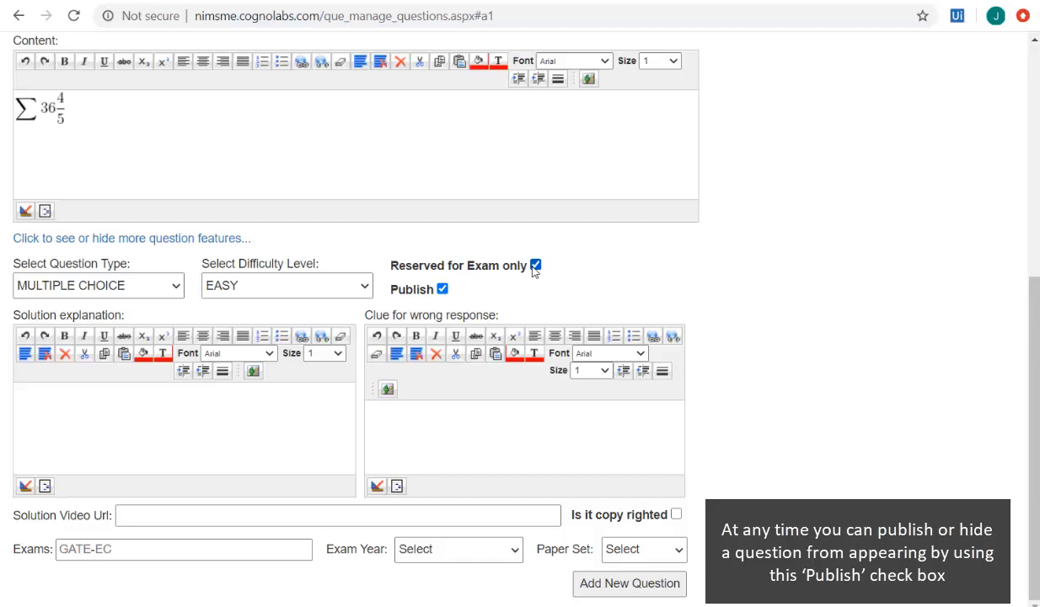
click(443, 289)
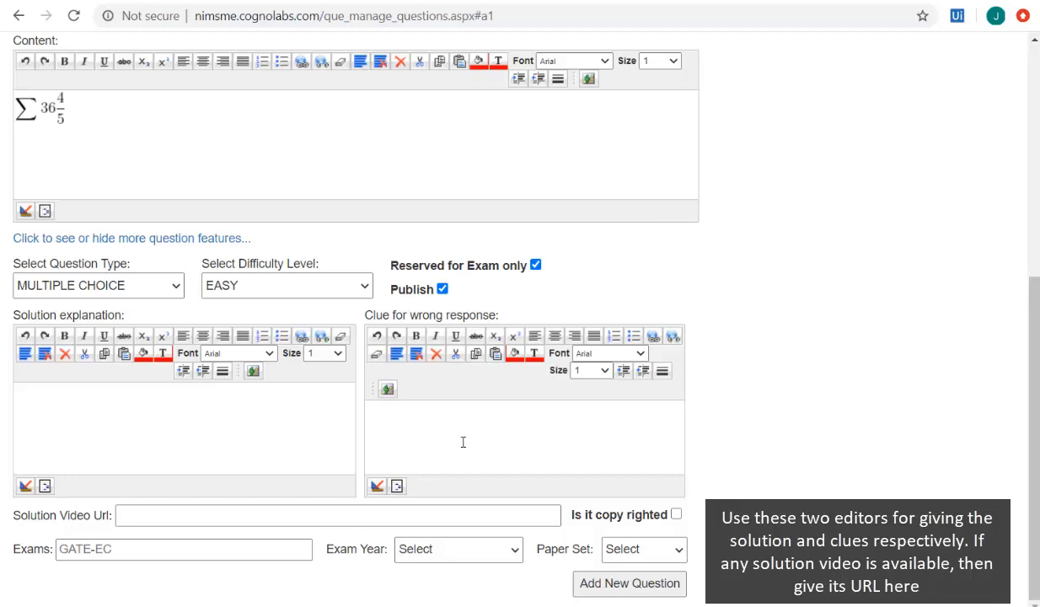
click(321, 518)
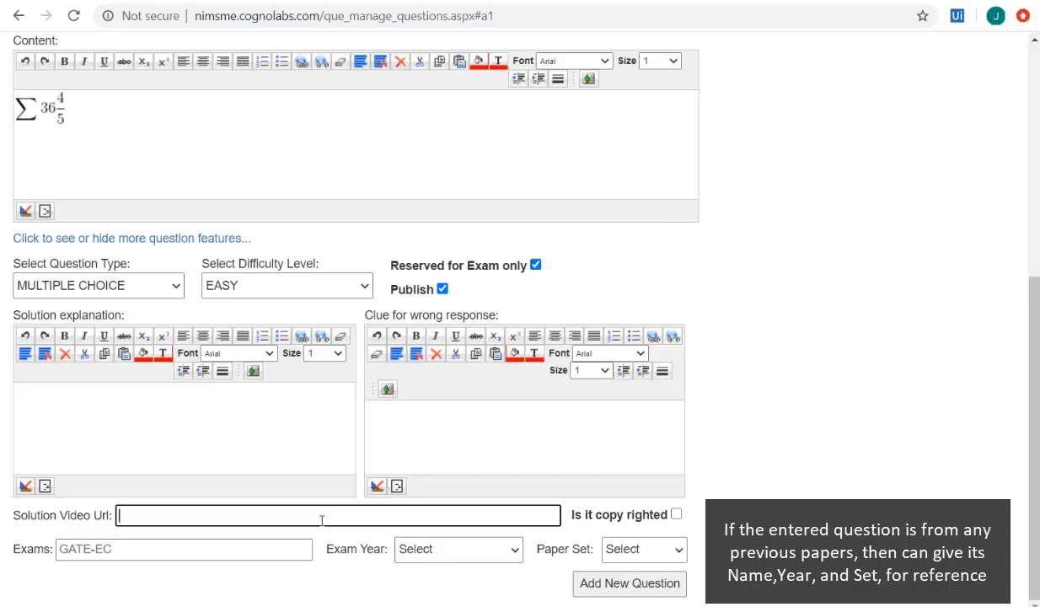
click(264, 557)
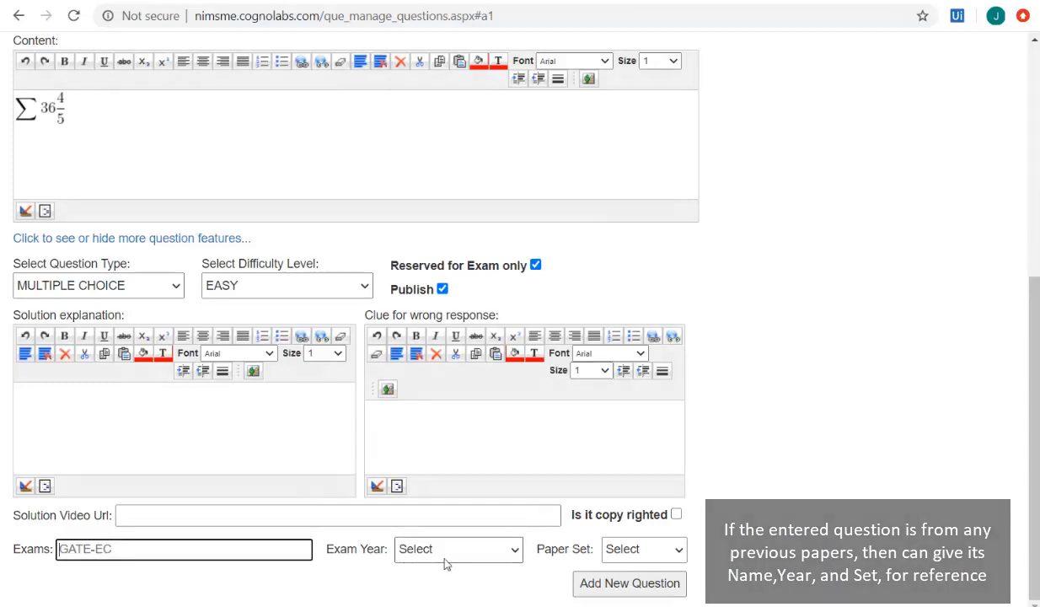
click(615, 588)
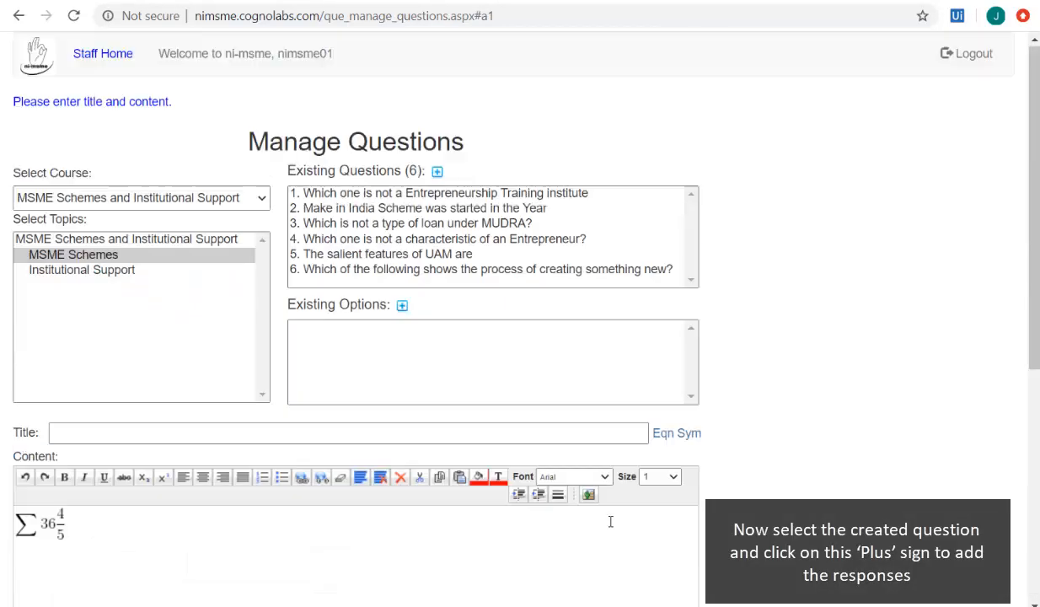
Step: Open a blank answer option form for the question "Which of the following shows the process of creating something new?" and examine its fields
click(455, 270)
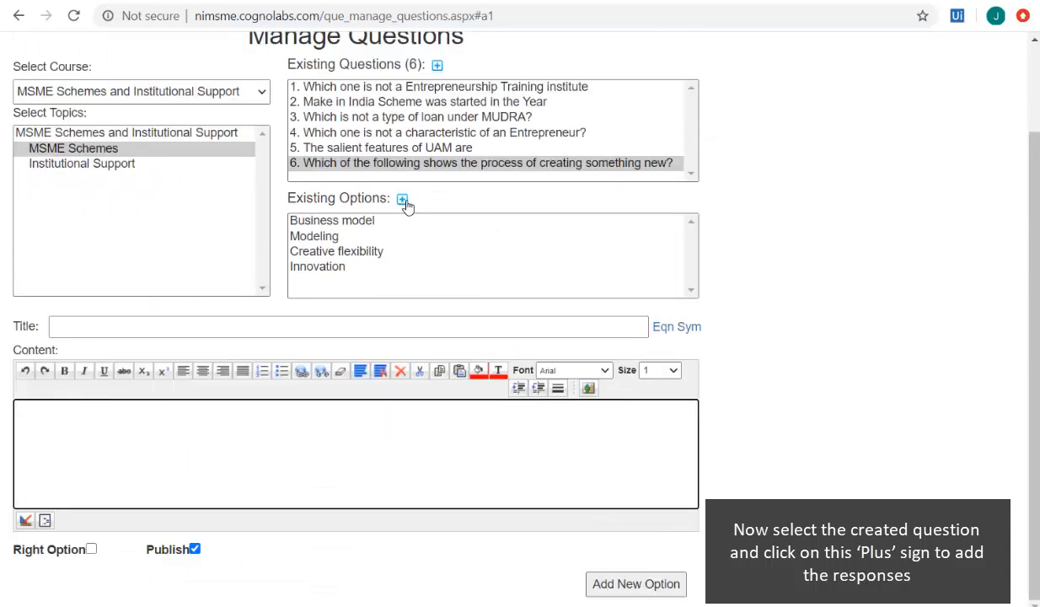
click(404, 202)
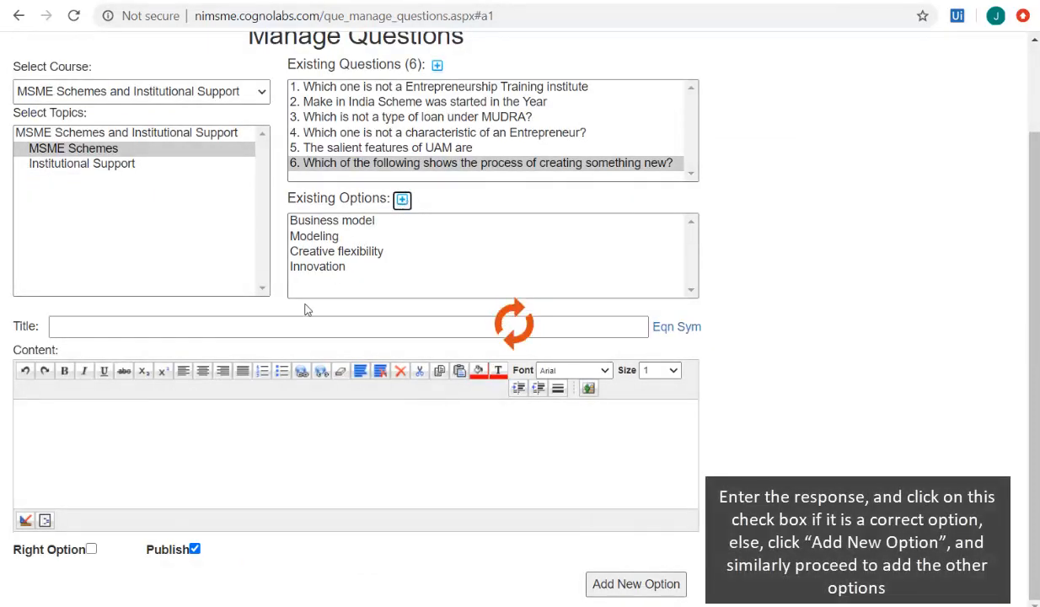
click(126, 513)
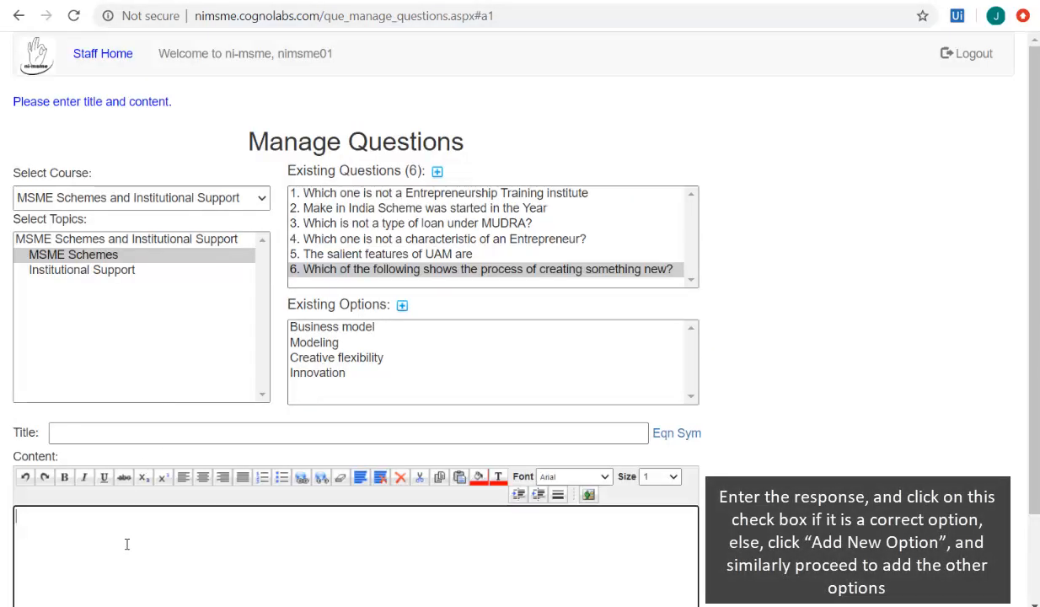
scroll(127, 530, down, 2)
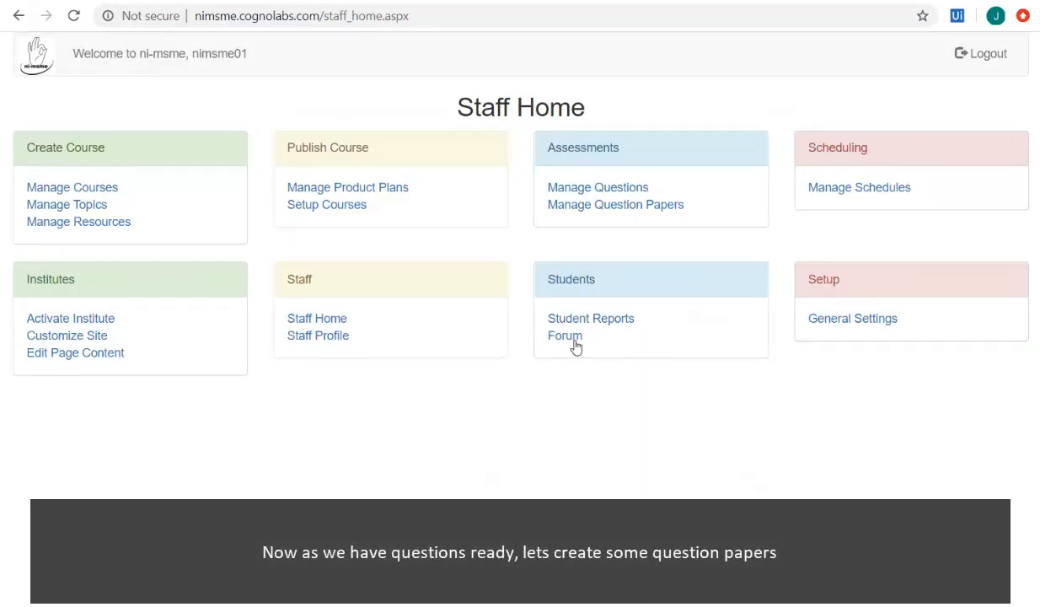
Step: Open question paper management and choose the course MSME Schemes and Institutional Support with the topic MSME Schemes
click(617, 207)
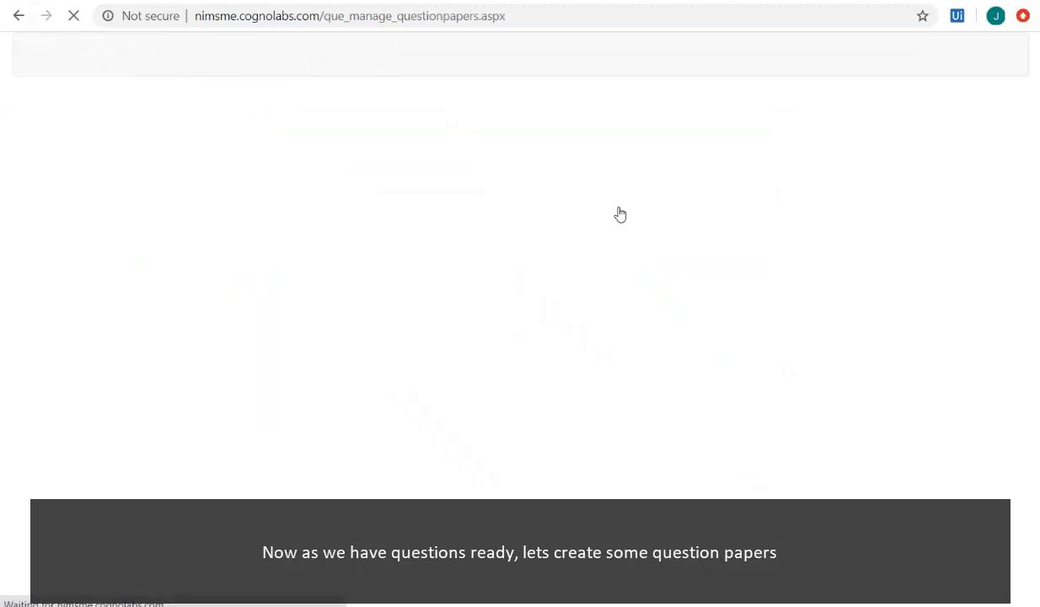
click(494, 151)
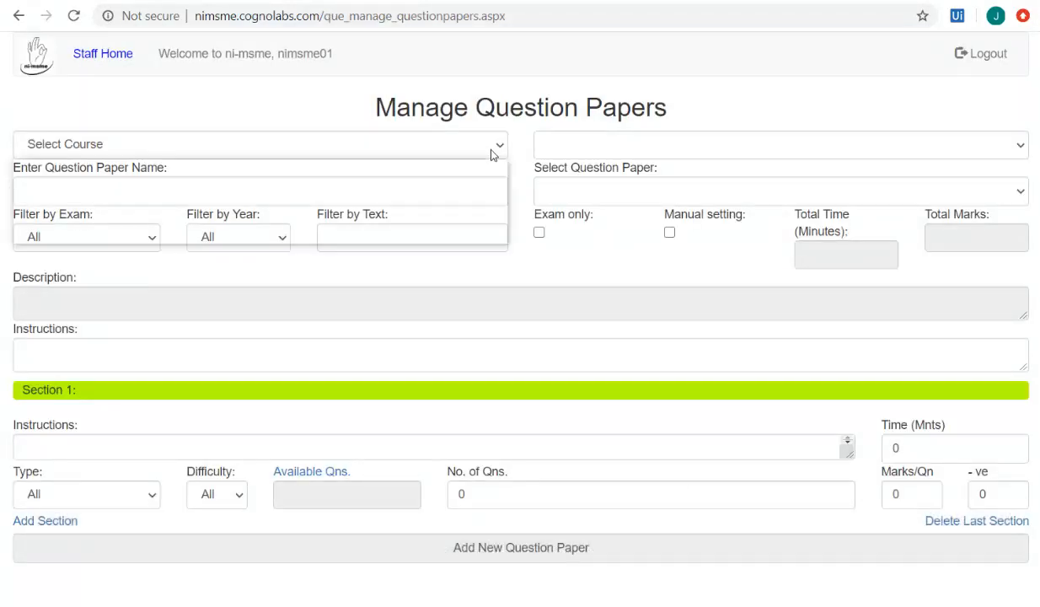
click(472, 199)
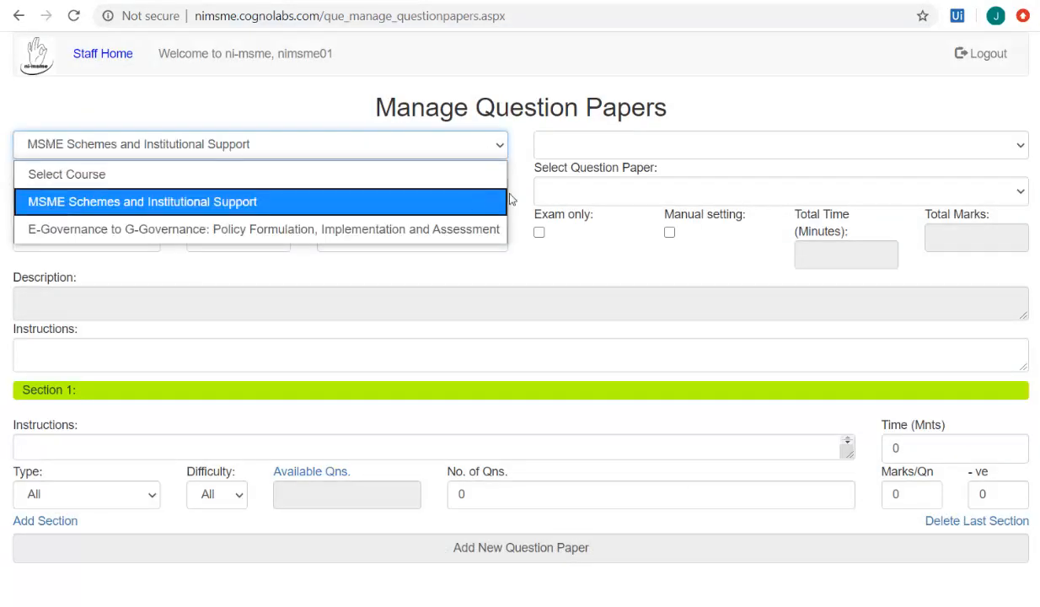
click(594, 157)
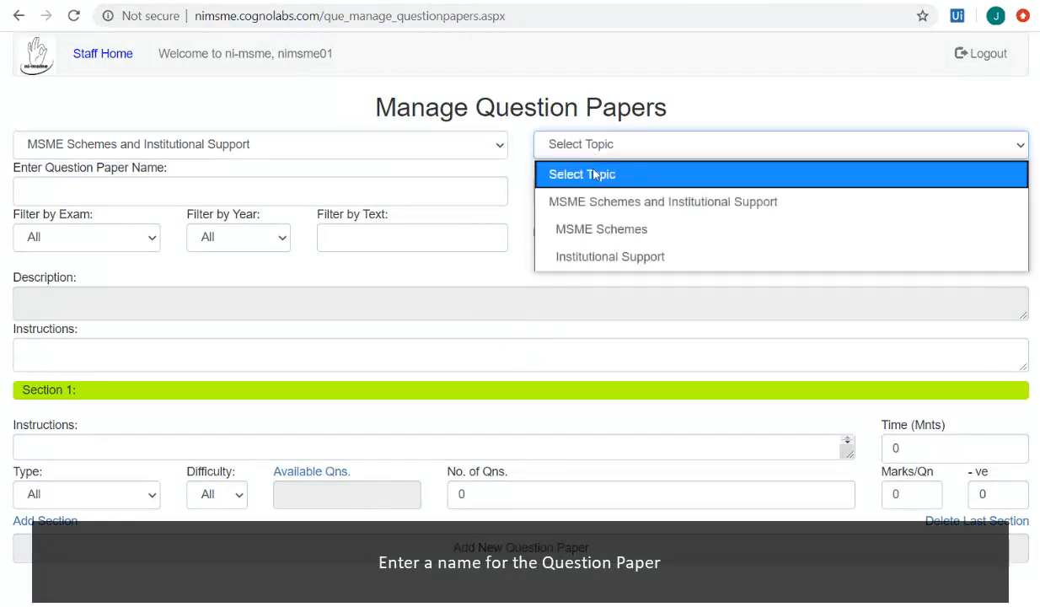
click(633, 226)
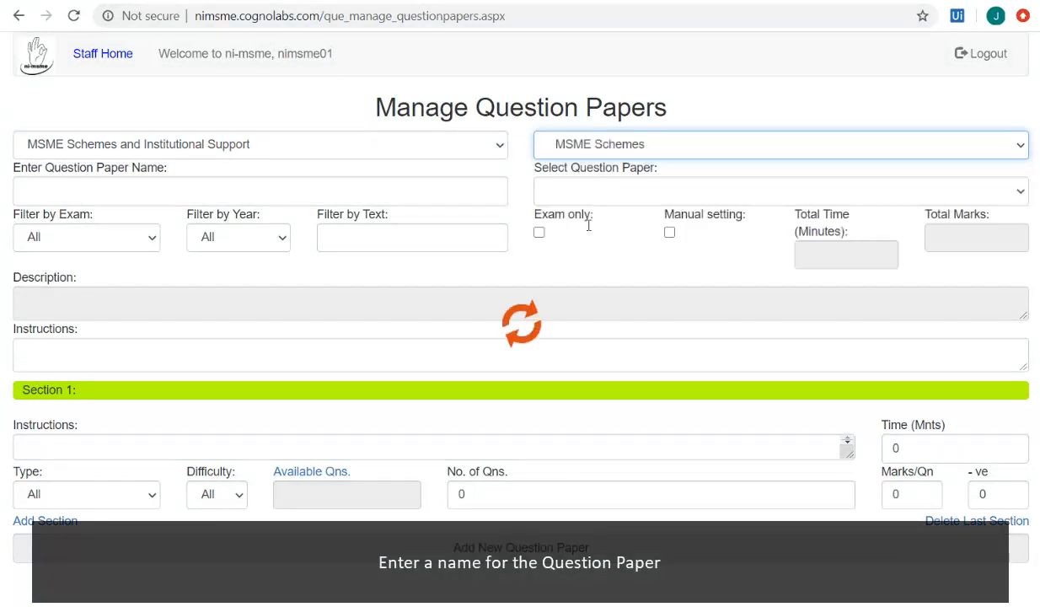
Step: Name the question paper "Model Paper", reserve it for exams only and enable manual setting of its questions
click(461, 193)
text(Model Paper)
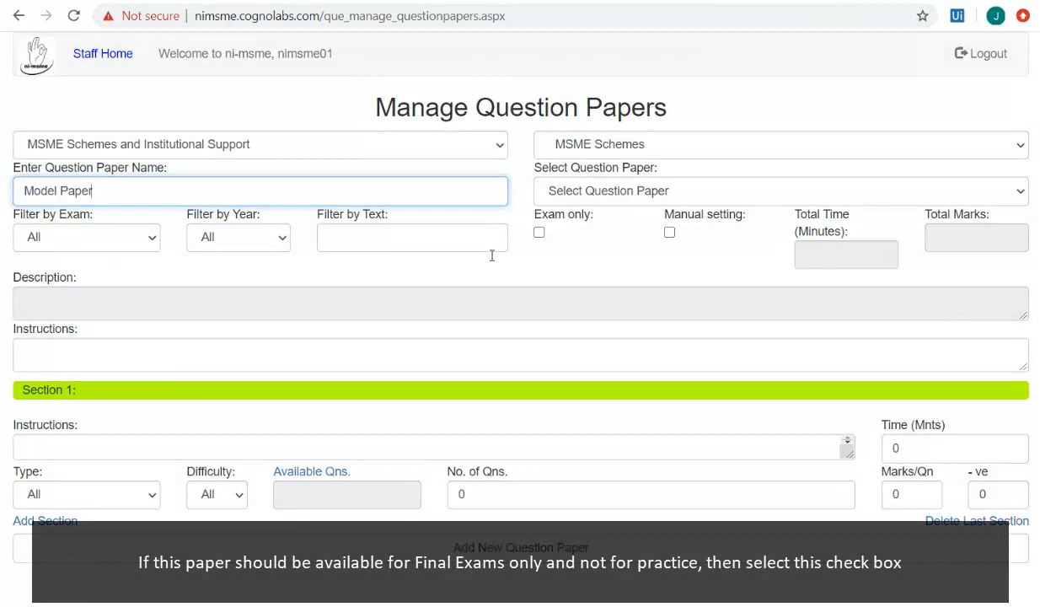
click(539, 234)
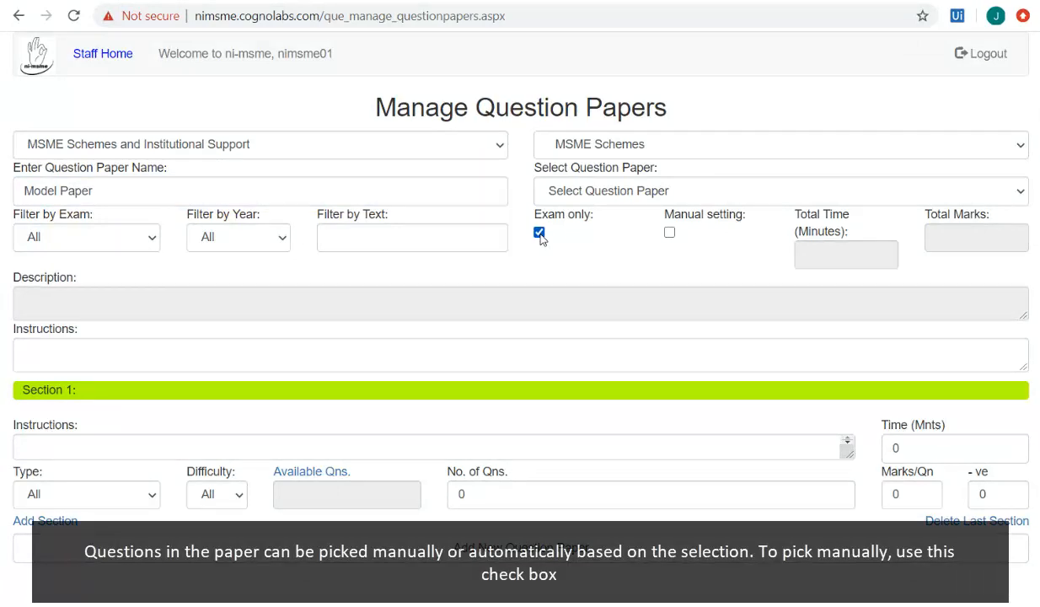
click(670, 233)
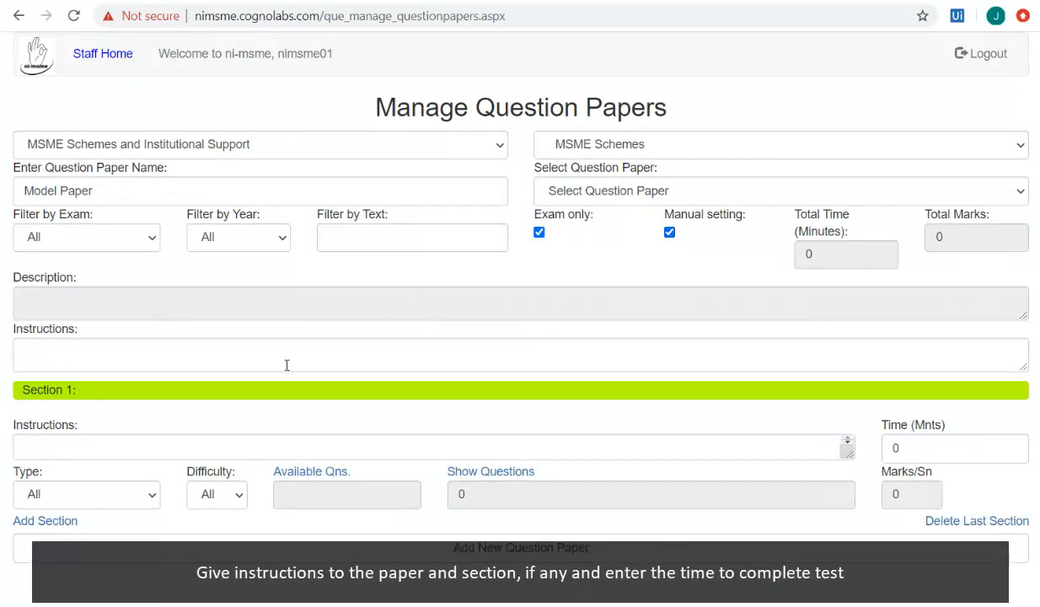
Step: Enter "These have negative marking" as the Section 1 instructions and set the section time to 10 minutes
click(286, 365)
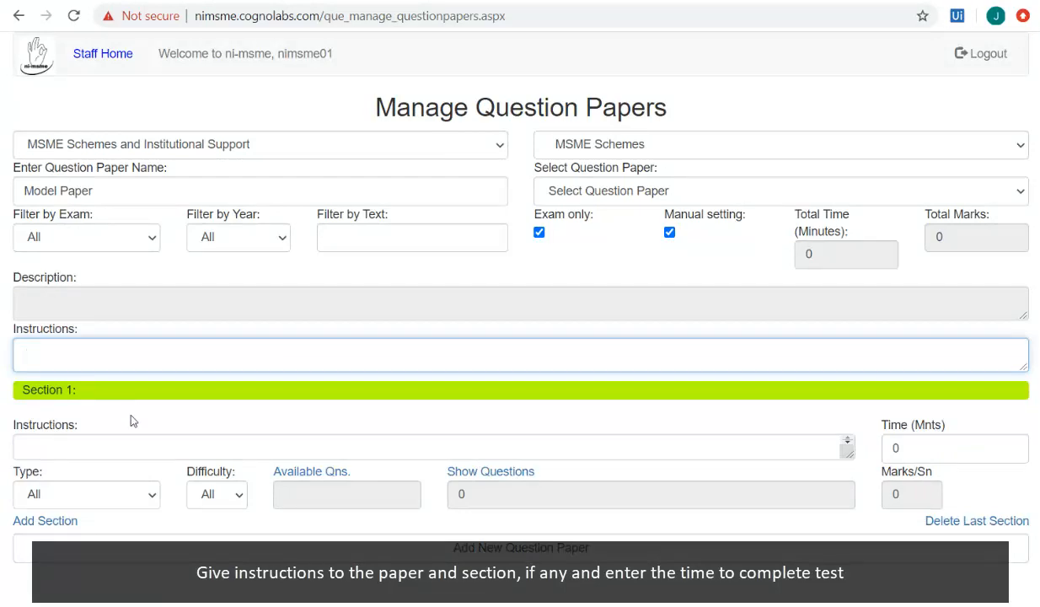
click(131, 443)
text(These have negative marking)
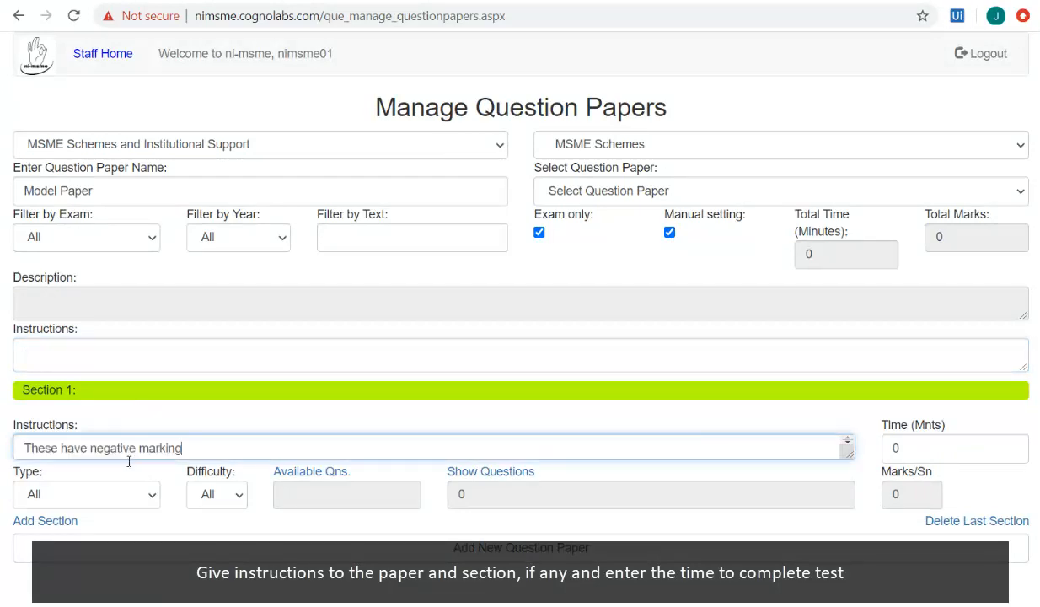
scroll(135, 455, down, 1)
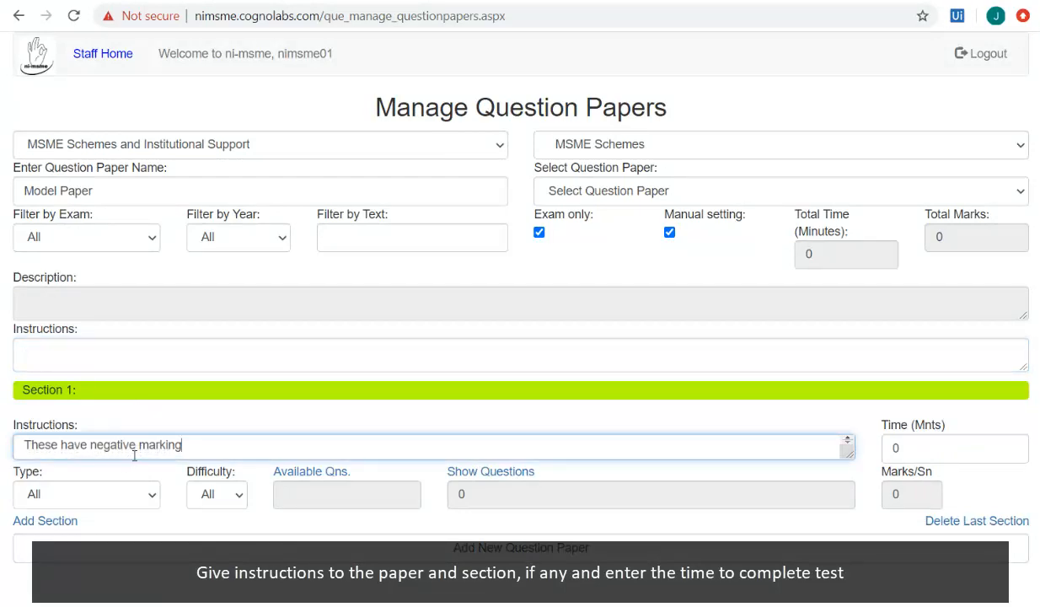
drag(941, 450, 890, 457)
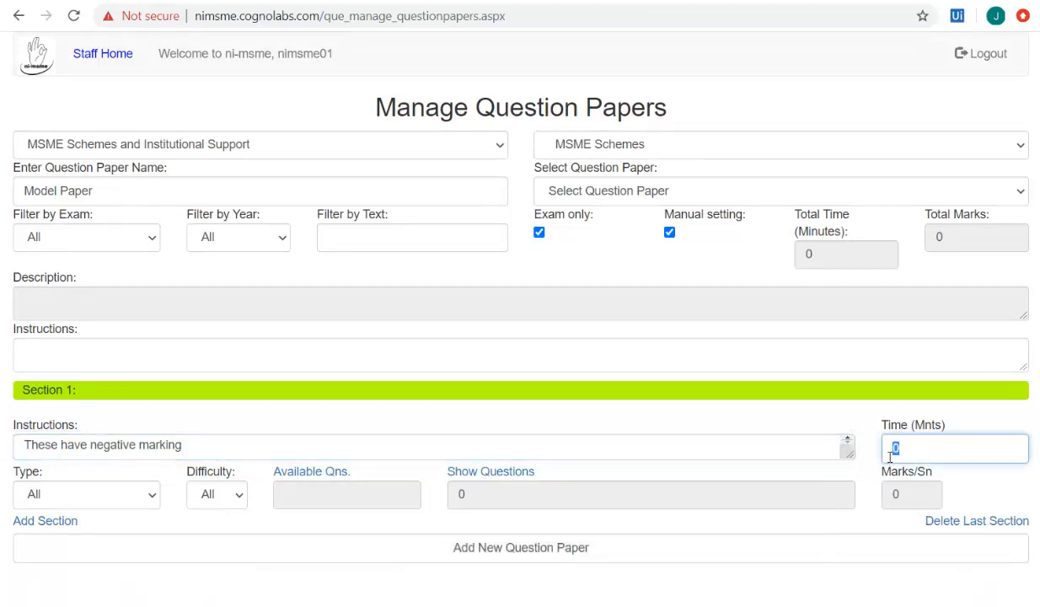
text(10)
Step: Examine the question type and difficulty choices for Section 1 and check how many questions are available
click(151, 495)
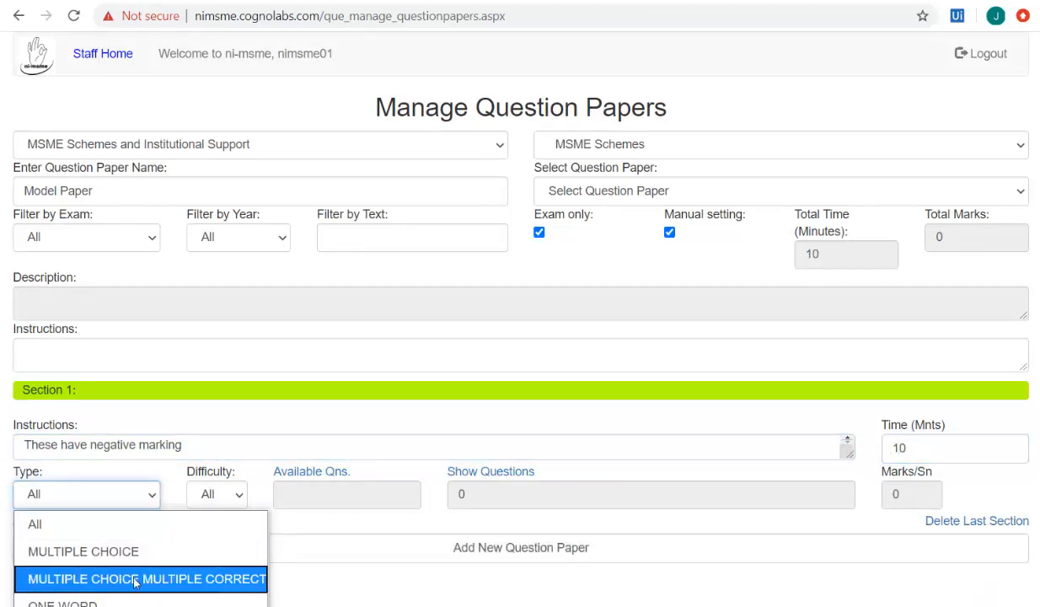
click(214, 498)
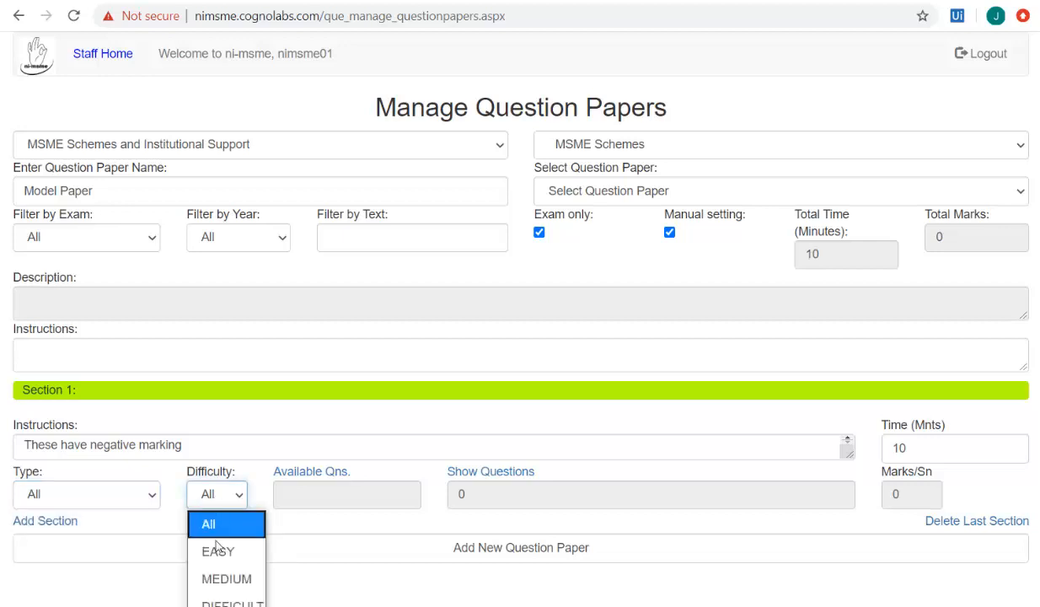
click(320, 478)
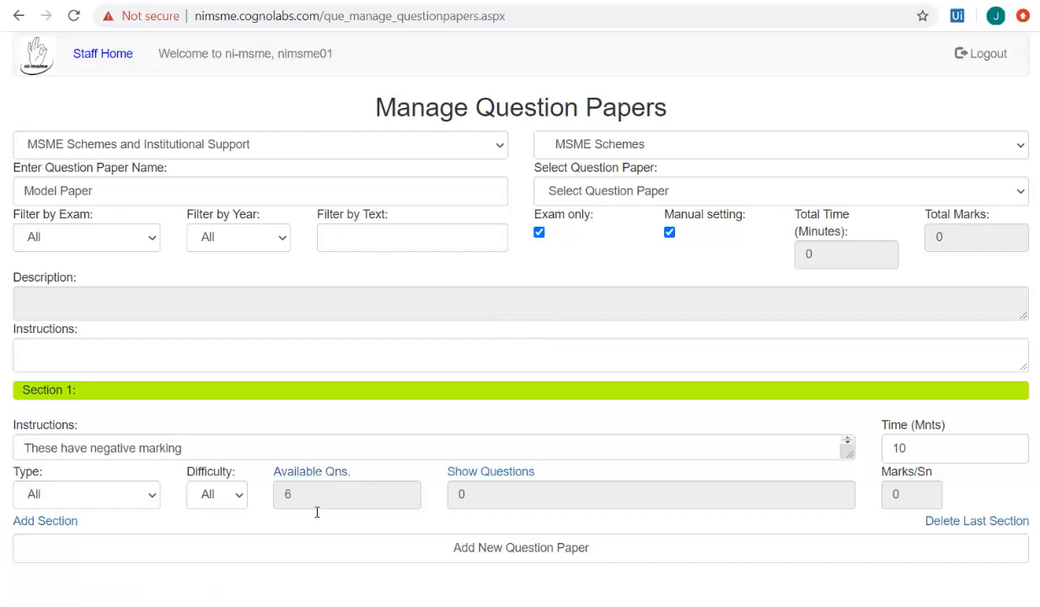
double_click(466, 503)
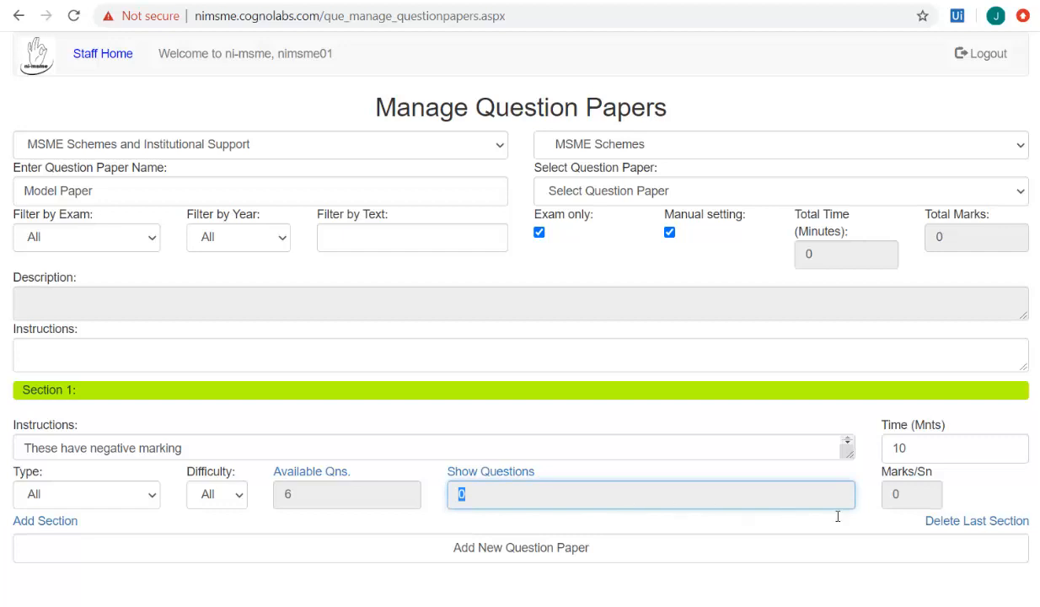
double_click(896, 495)
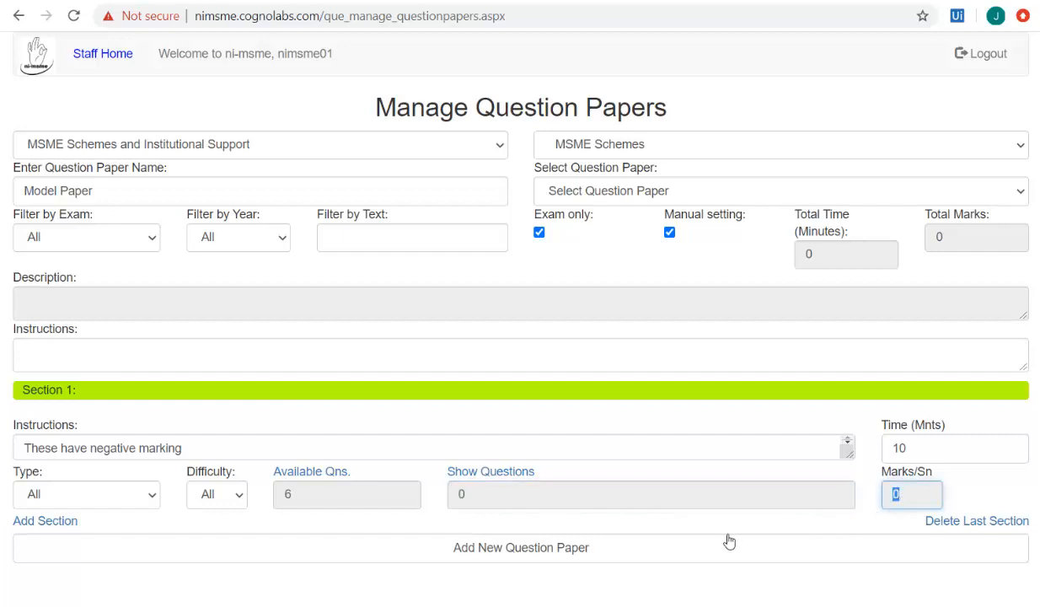
Step: Show Section 1's questions and select question 1 on creating something new with 1 mark and 1 negative mark
click(487, 473)
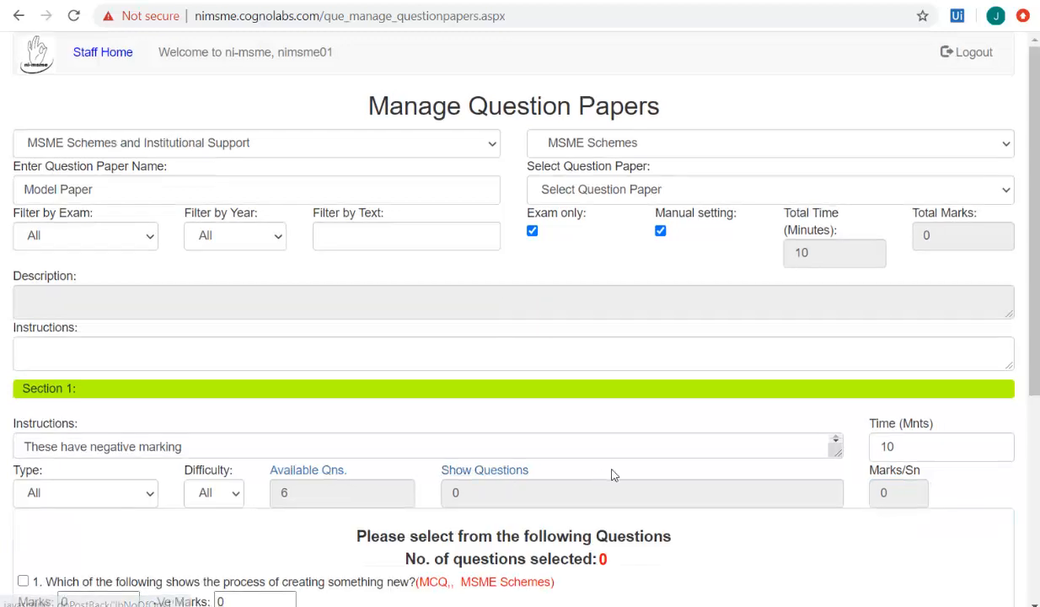
scroll(615, 473, down, 3)
scroll(614, 475, down, 1)
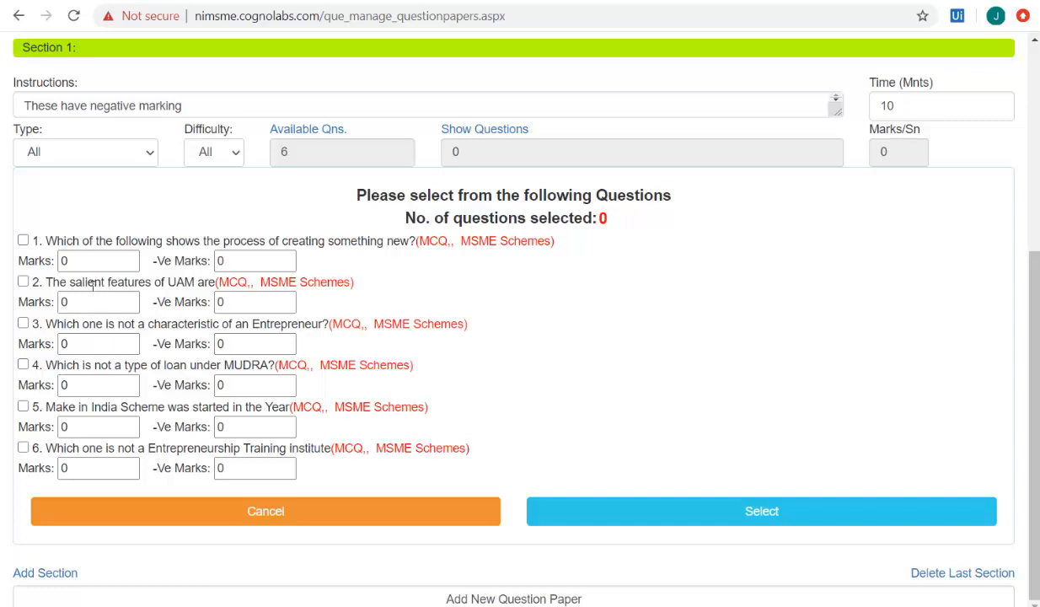
click(126, 266)
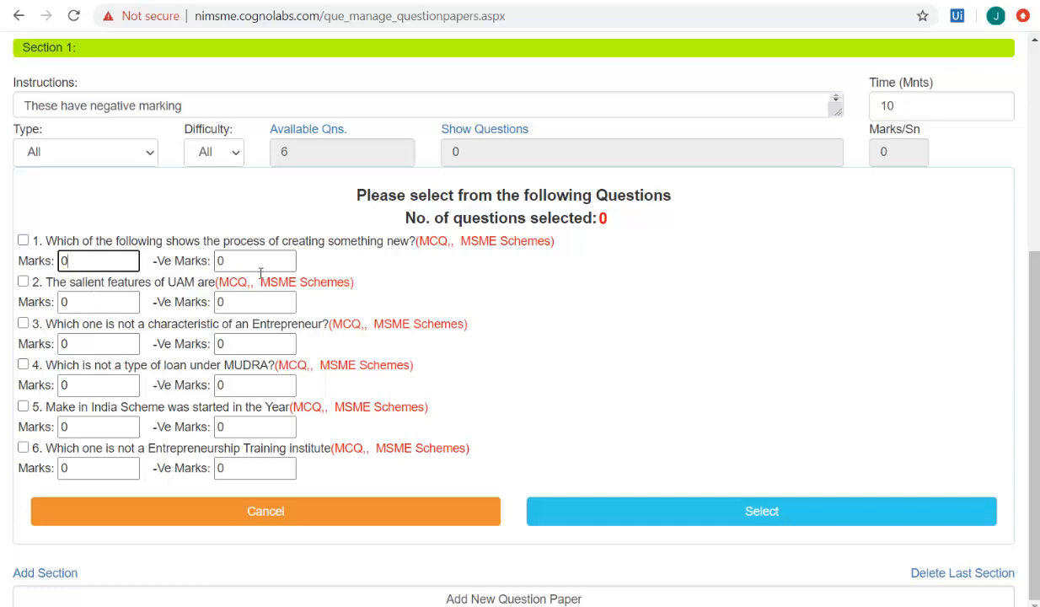
double_click(221, 263)
text(1)
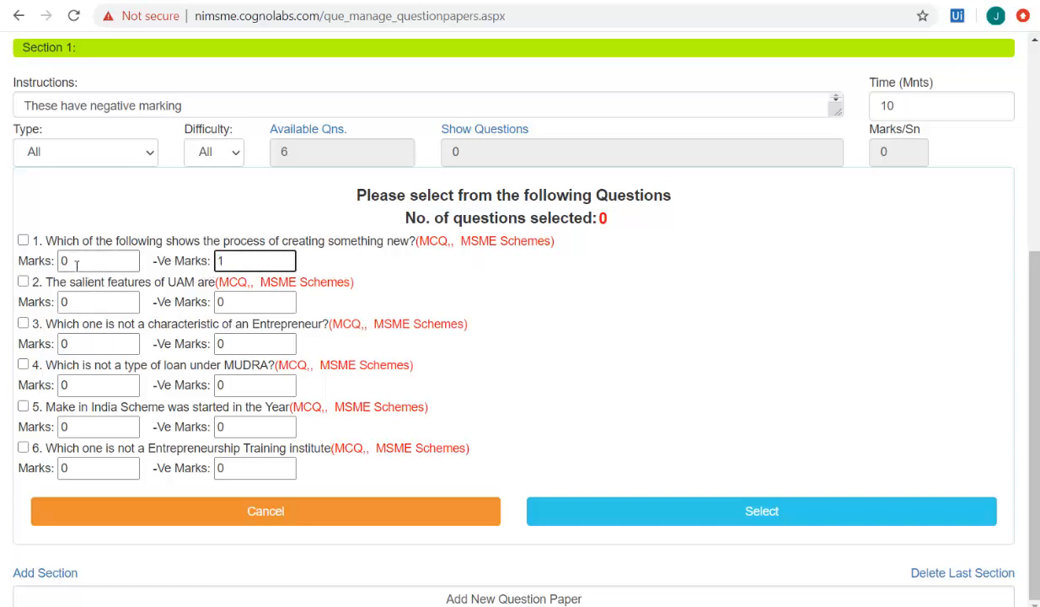
double_click(62, 263)
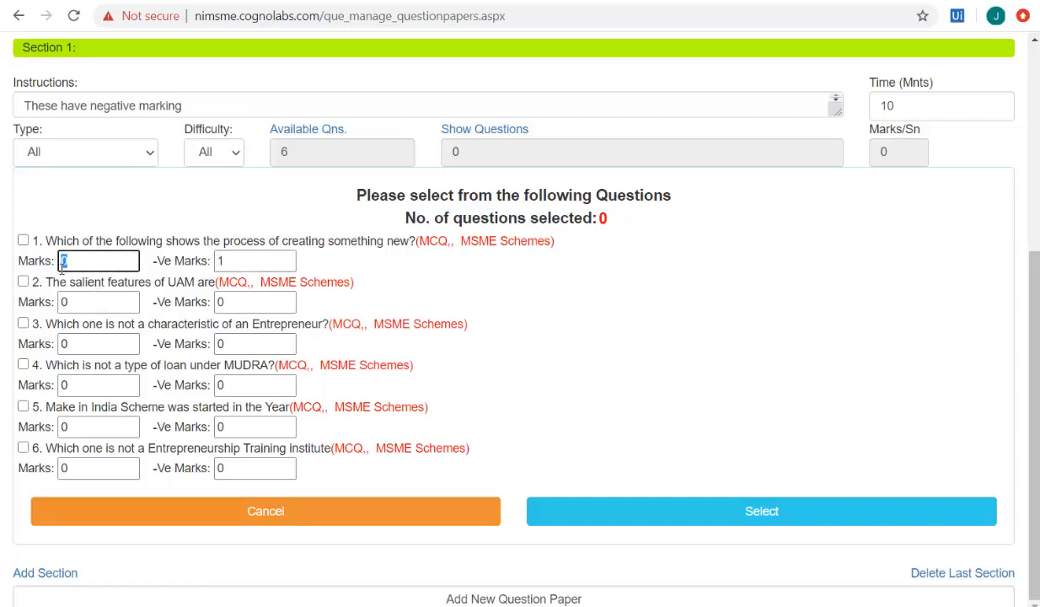
click(23, 240)
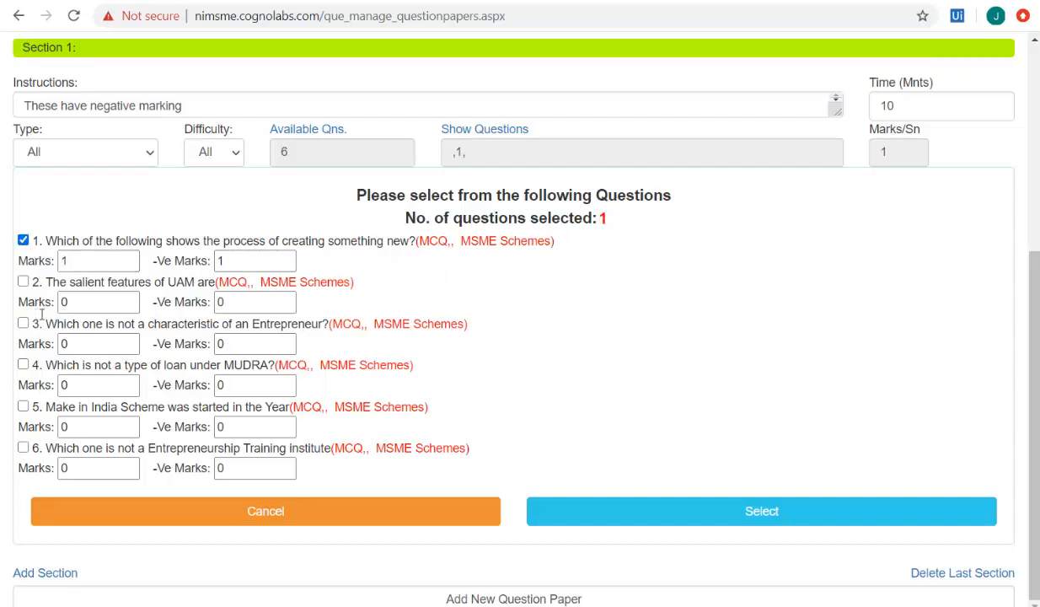
Step: Select question 3 on the characteristics of an Entrepreneur with 1 mark and 1 negative mark
double_click(70, 346)
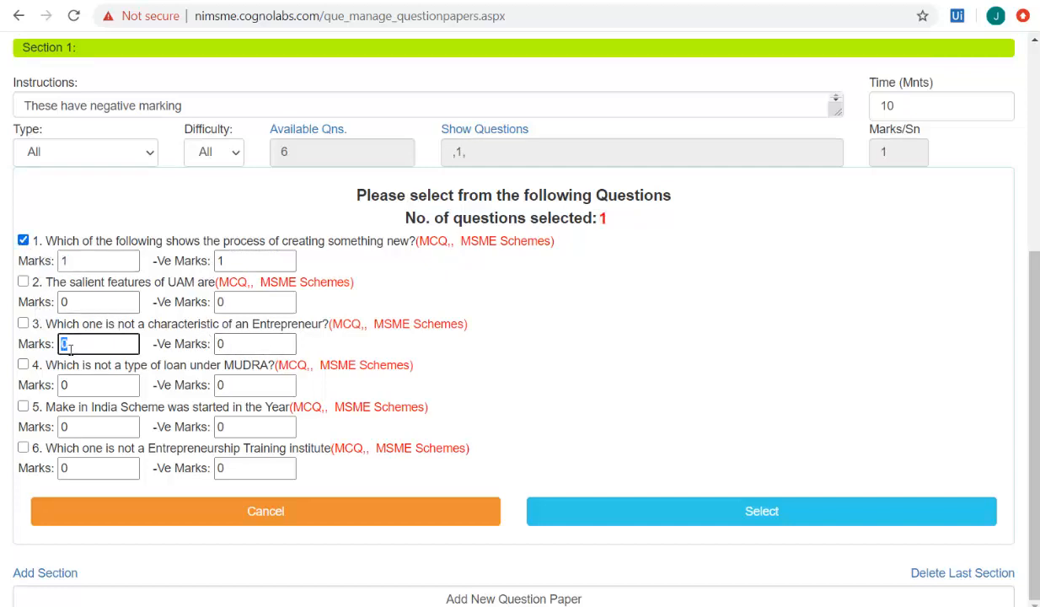
text(1)
double_click(222, 346)
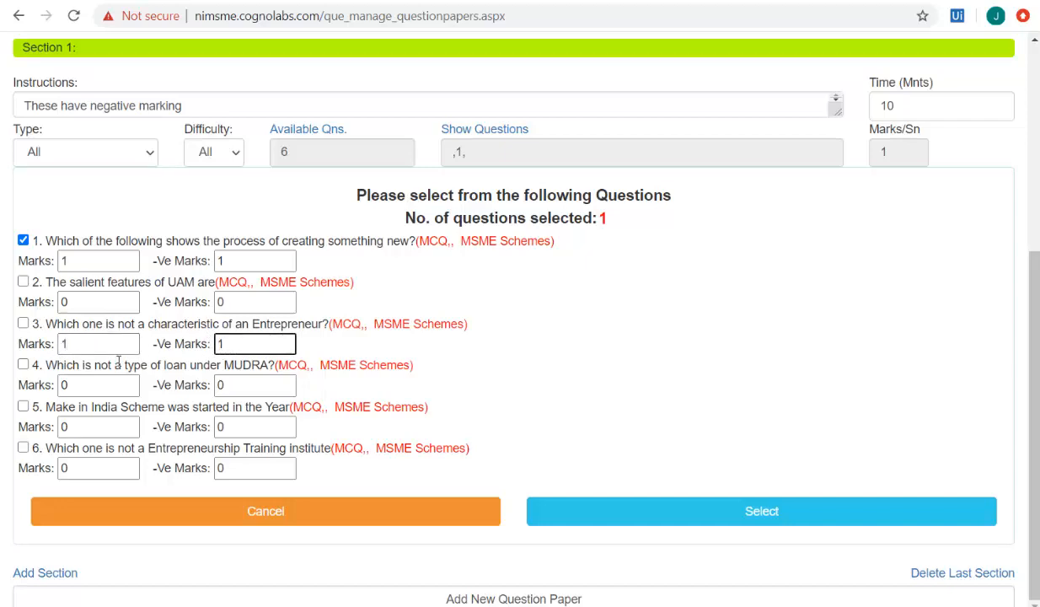
text(1)
click(22, 323)
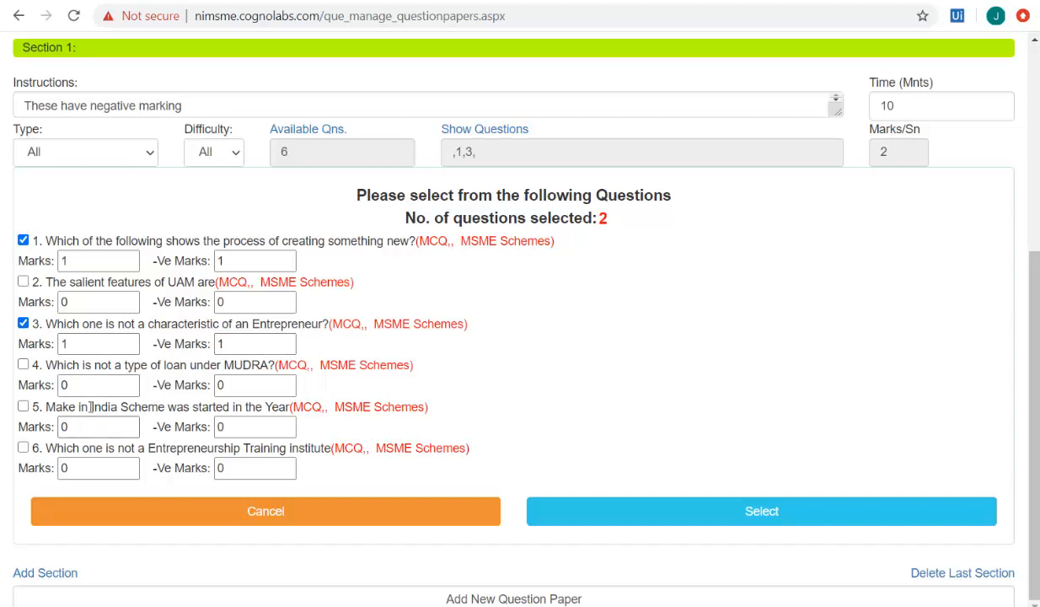
Step: Select question 4 on loan types under MUDRA with 2 marks and 1 negative mark
double_click(64, 385)
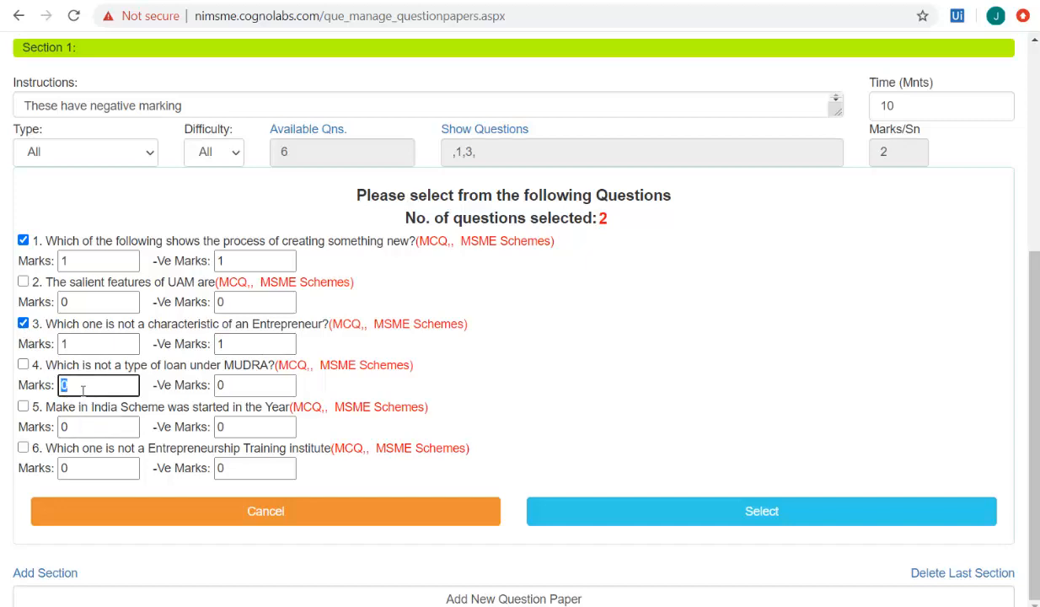
text(2)
double_click(223, 386)
text(1)
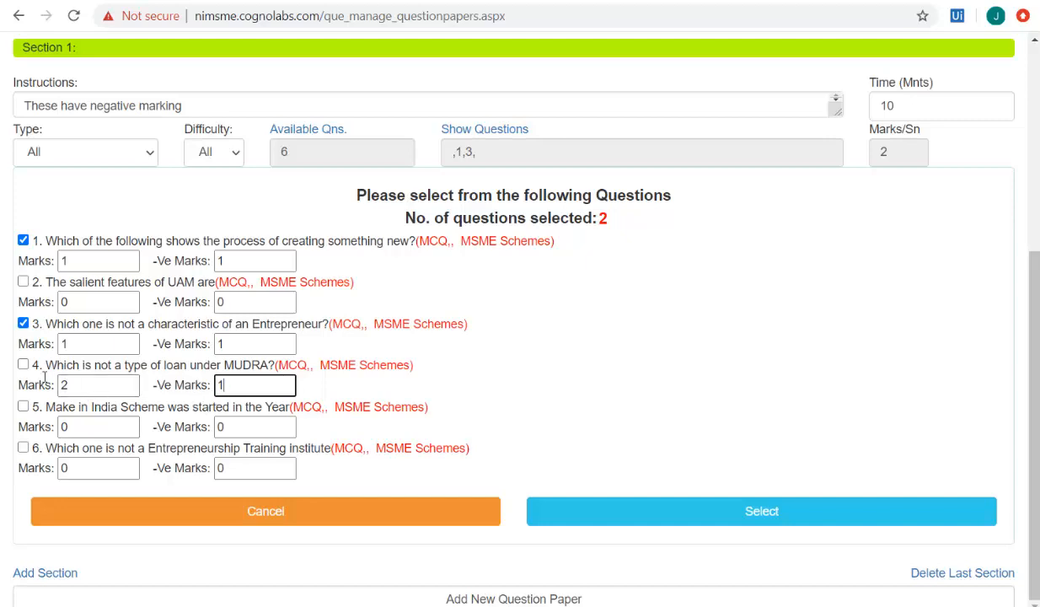
click(23, 364)
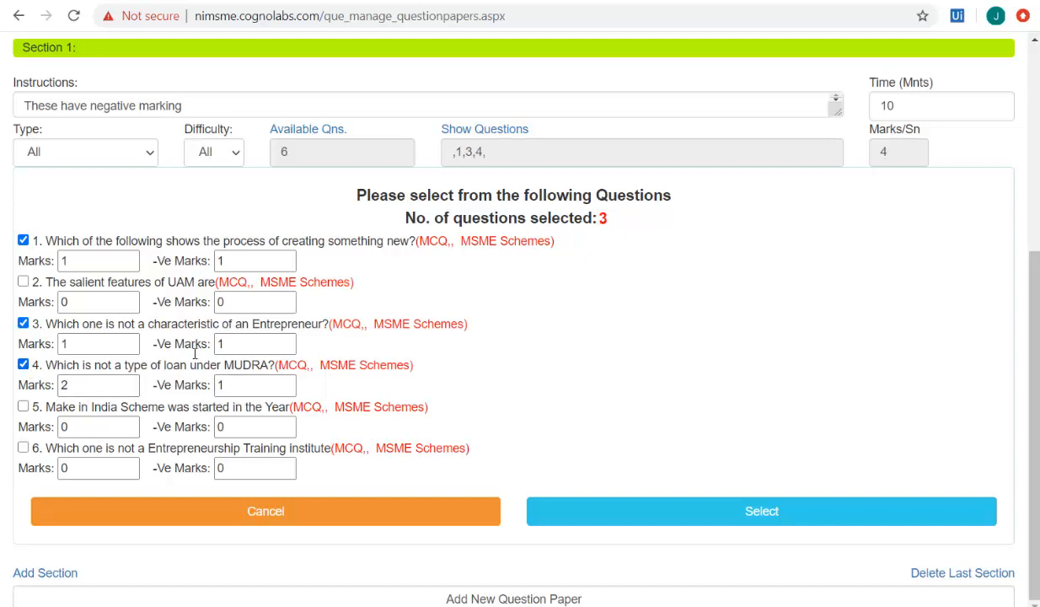
Step: Apply the chosen questions to Section 1 and add a second section to the question paper
click(696, 512)
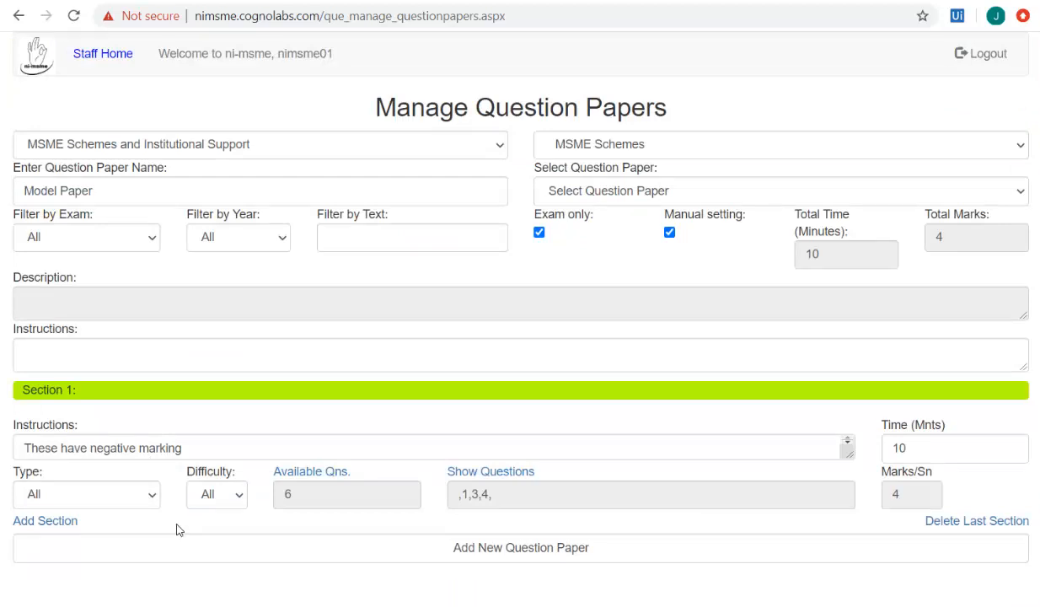
click(63, 527)
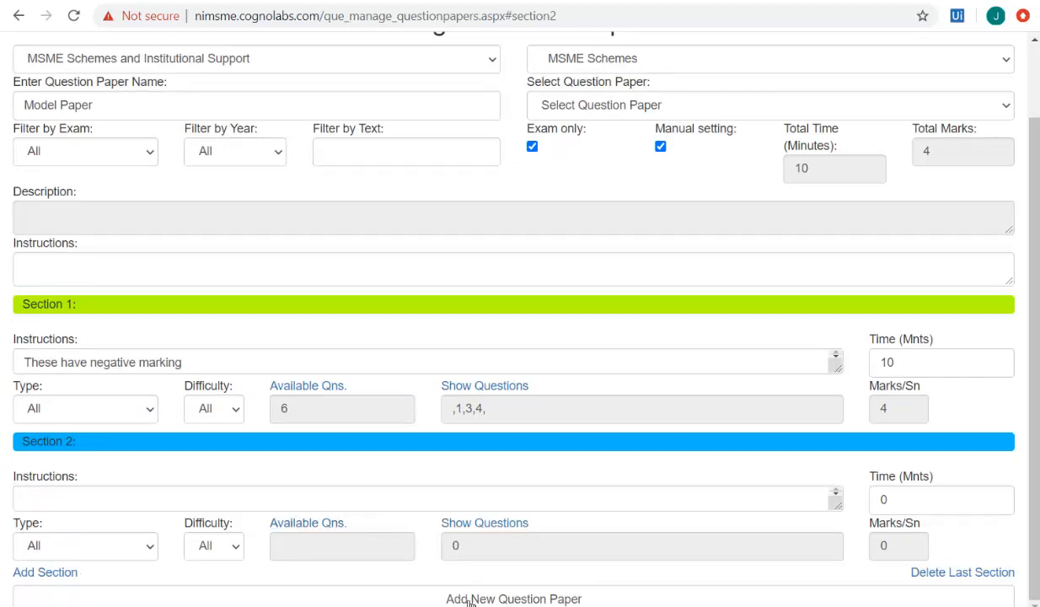
Step: Choose the existing question paper Test Paper1 for the MSME Schemes topic to edit it
scroll(631, 274, up, 1)
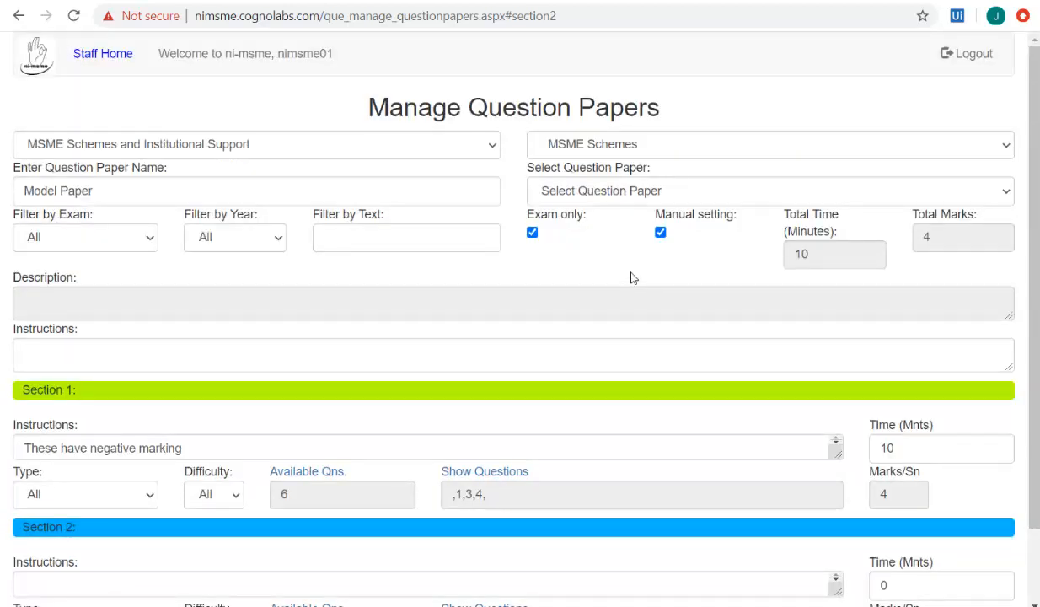
click(845, 200)
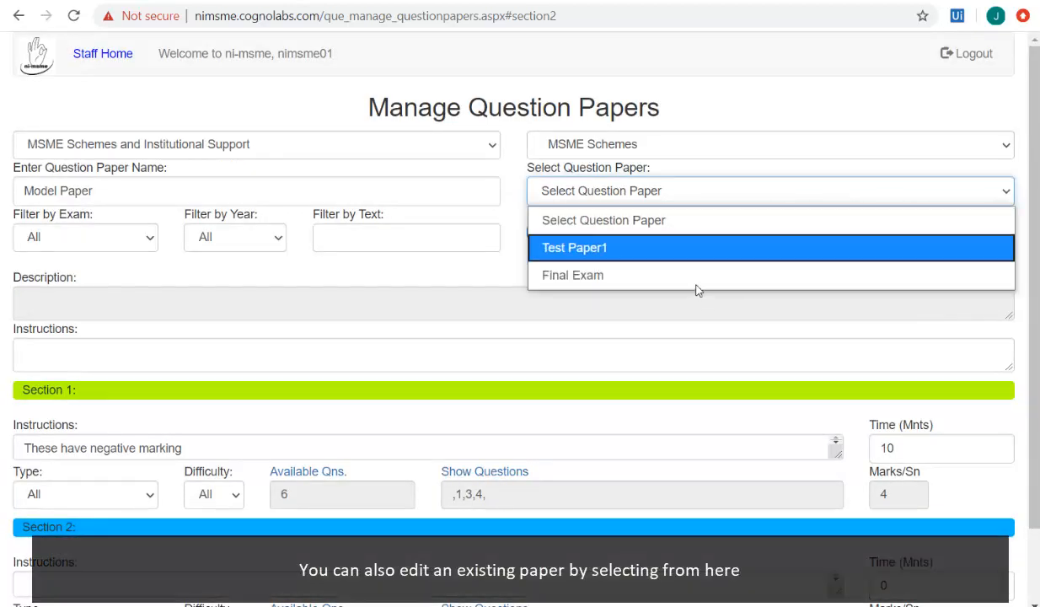
click(695, 252)
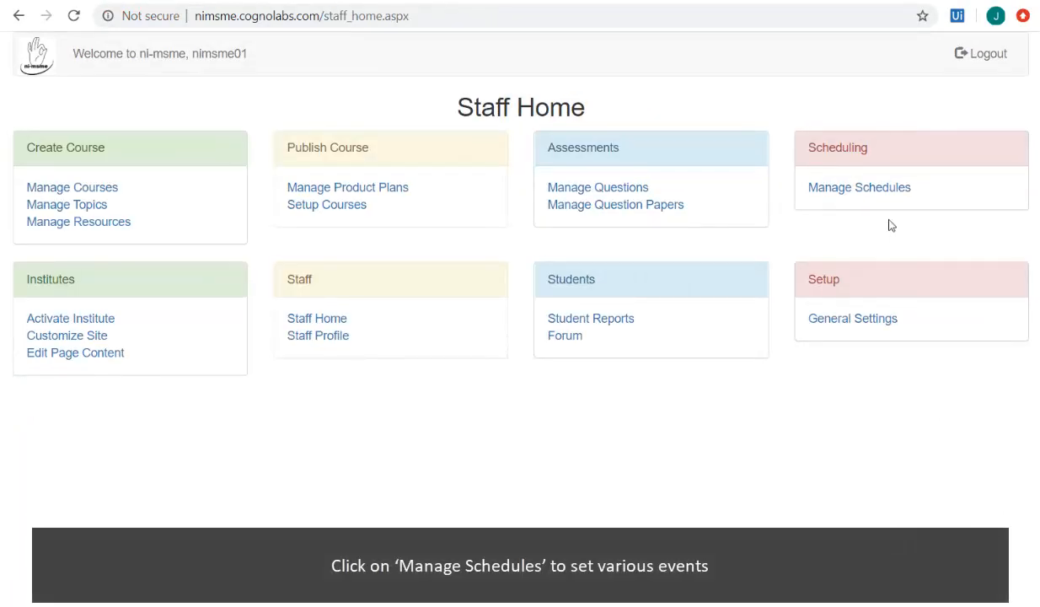
Step: Open schedule management and set up a Live Class event with Video as the resource type
click(860, 189)
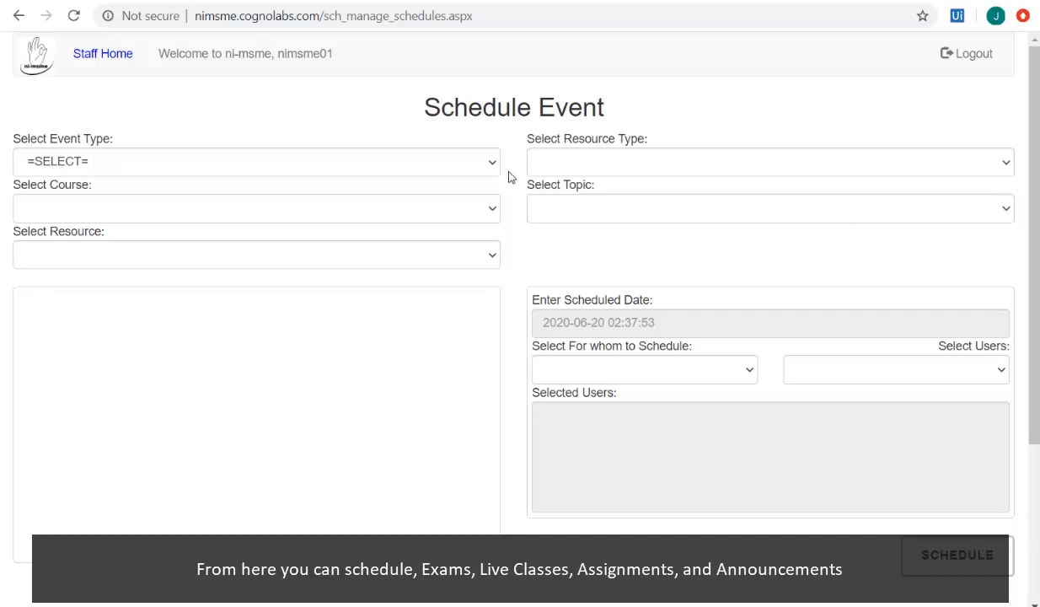
click(492, 164)
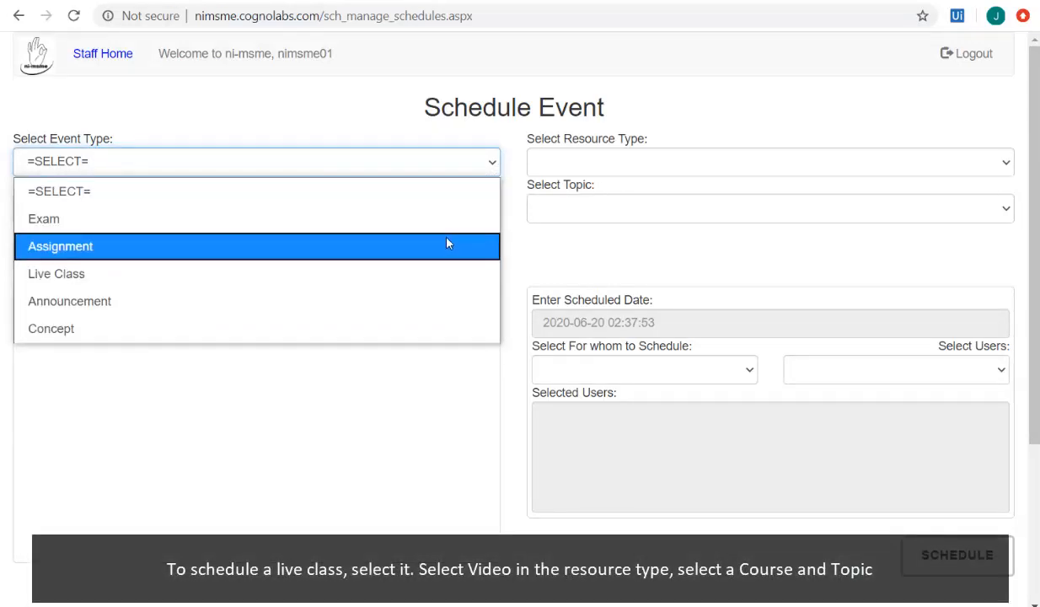
click(441, 274)
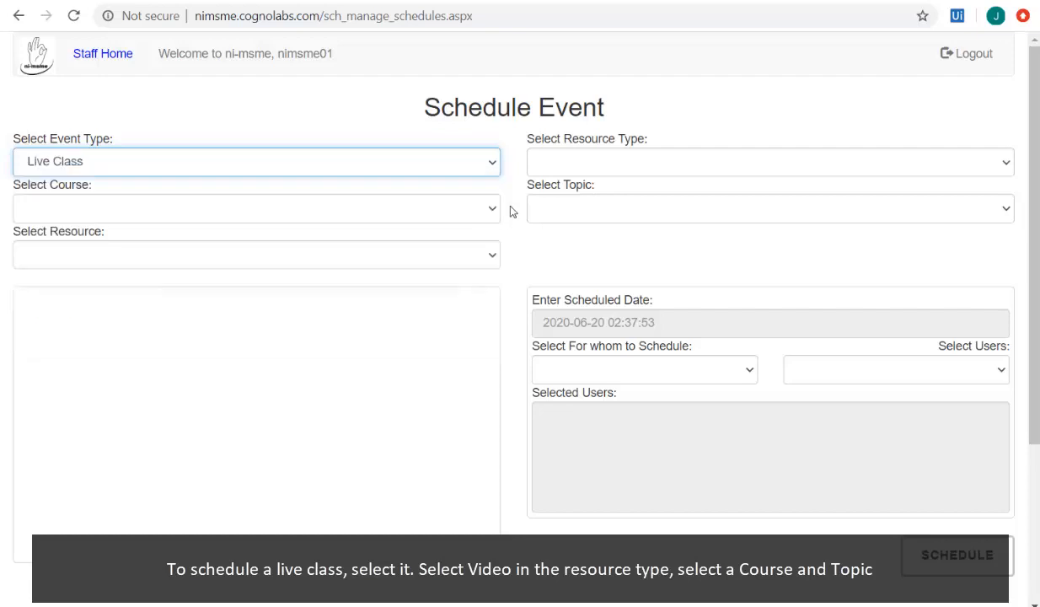
click(587, 161)
click(556, 212)
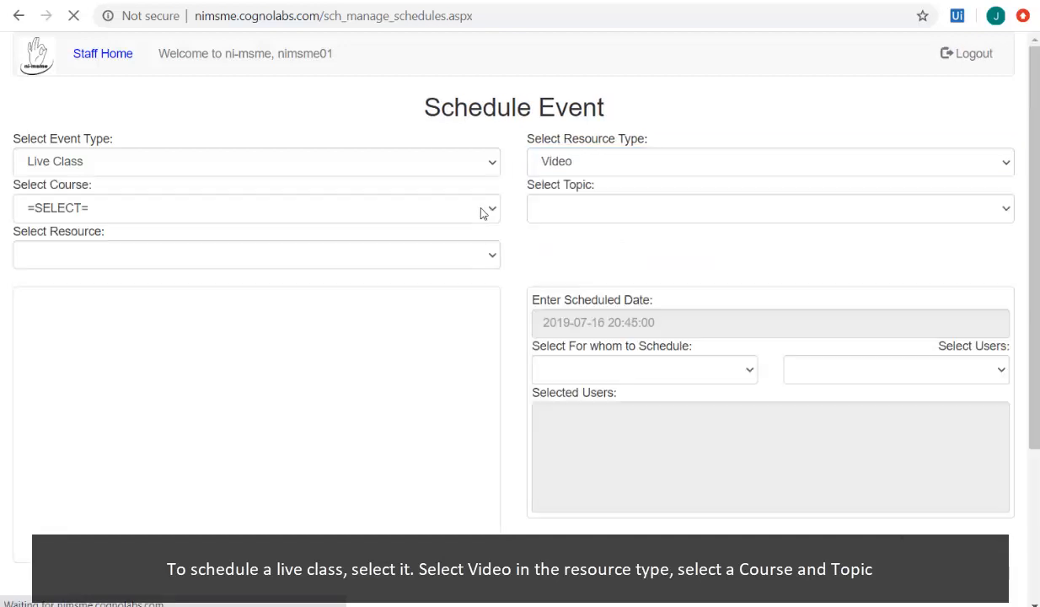
Step: Assign the live class to the course MSME Schemes and Institutional Support and the topic MSME Schemes
click(481, 212)
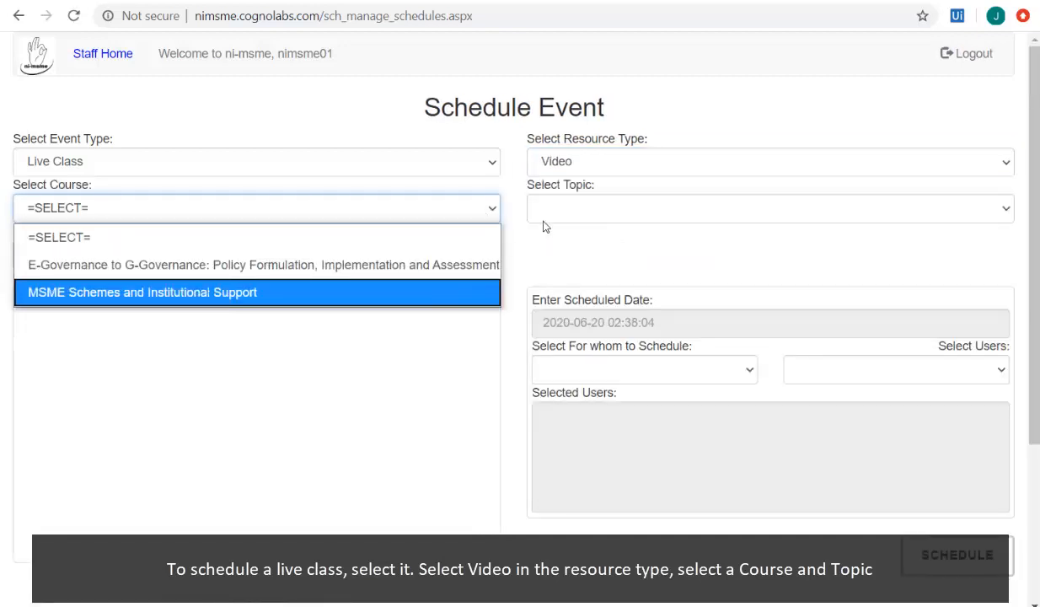
key(Return)
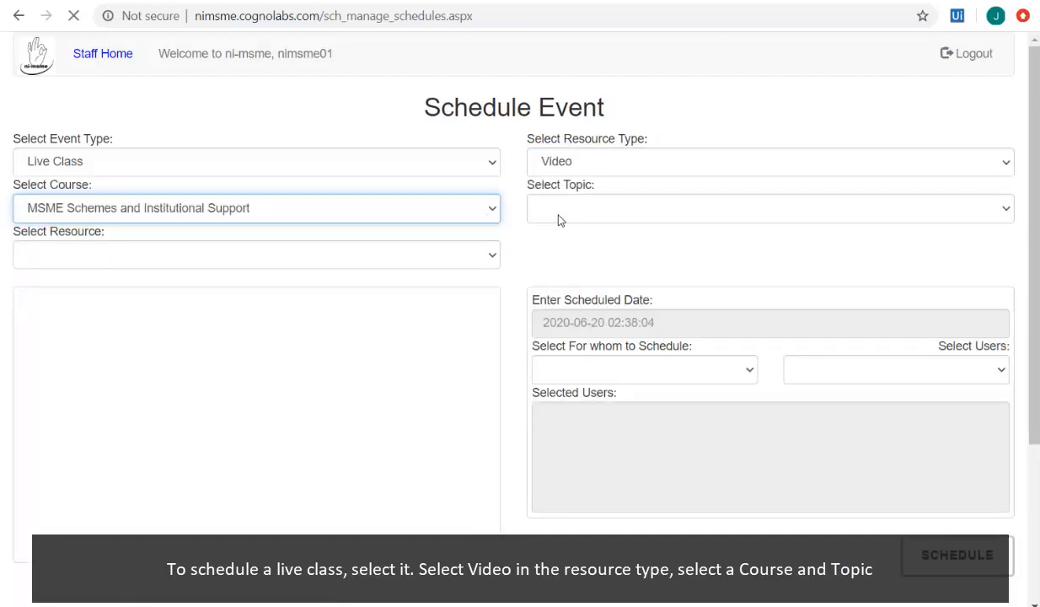
click(558, 213)
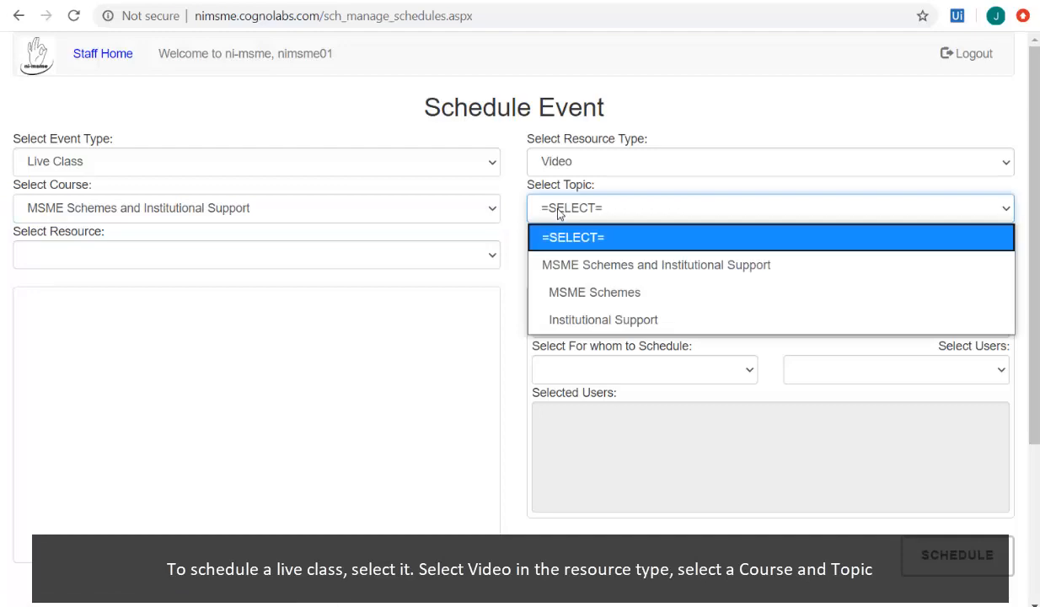
click(556, 290)
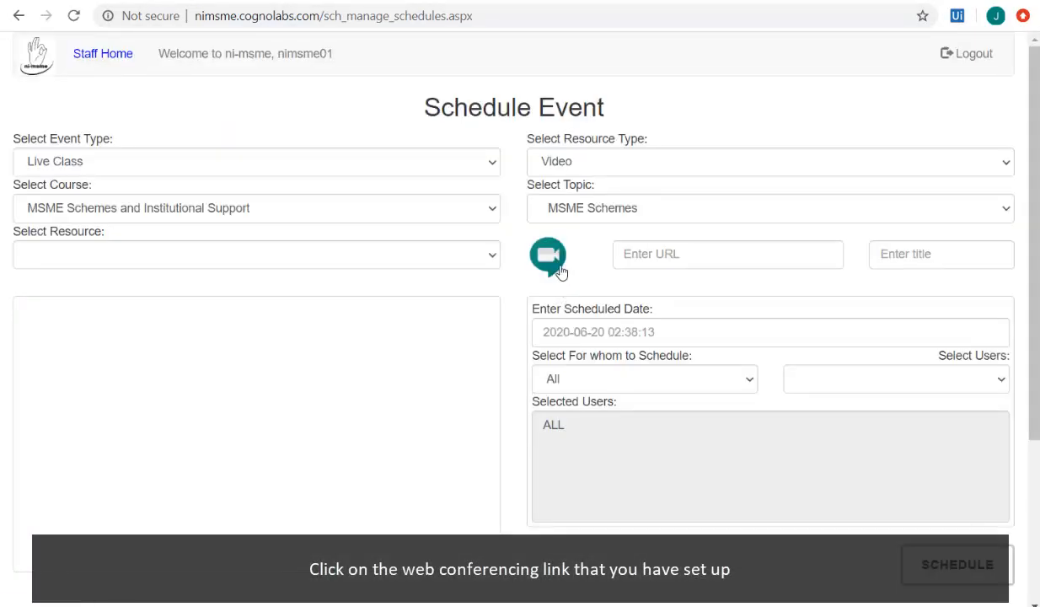
Step: Start a Google Meet meeting nicknamed MSME Schemes from the web conferencing link and copy its meeting URL
click(556, 268)
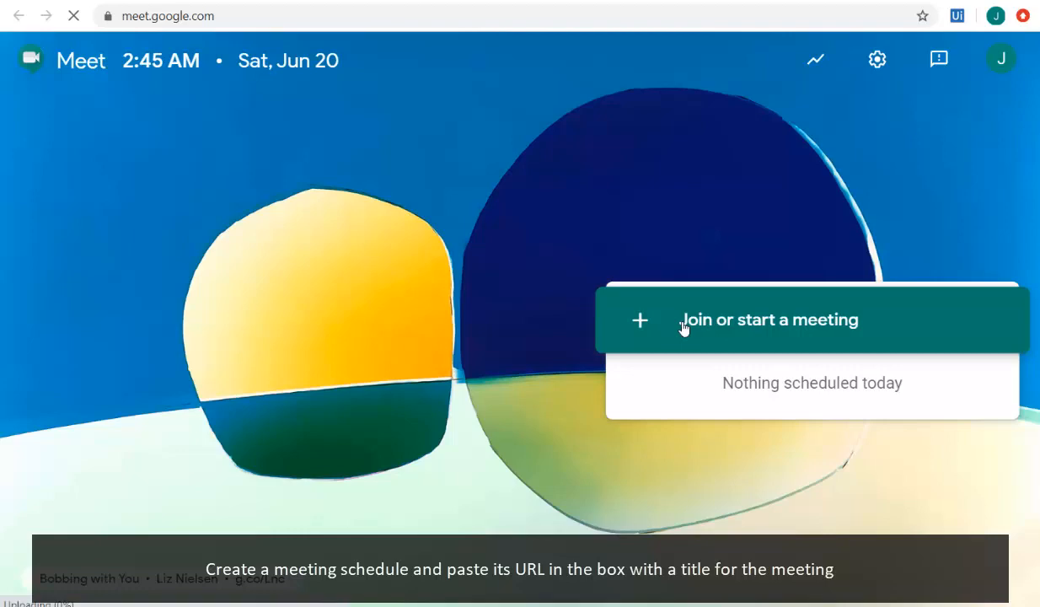
click(683, 326)
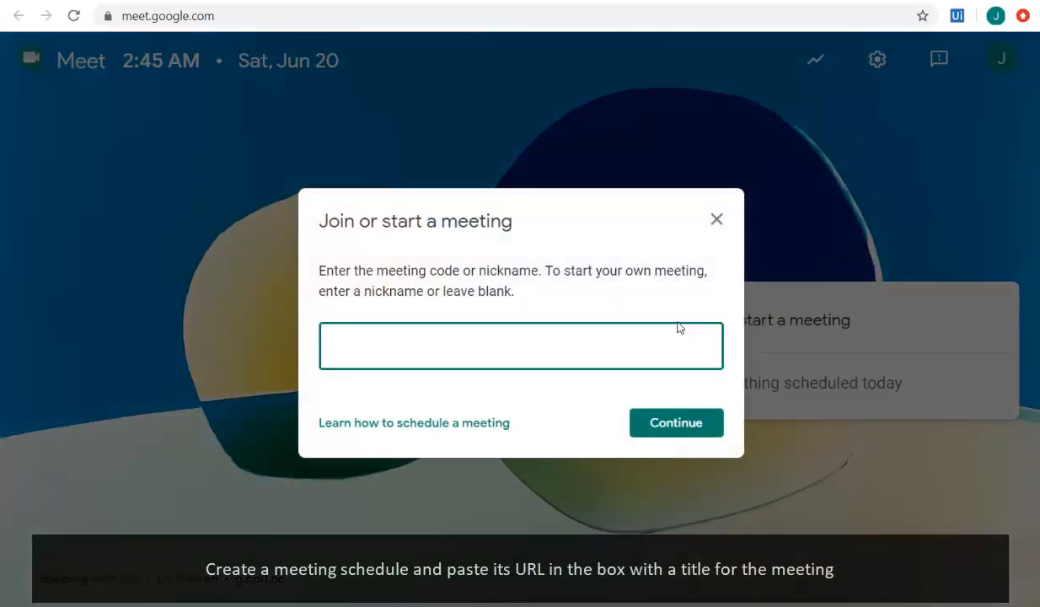
text(MSME Schemes)
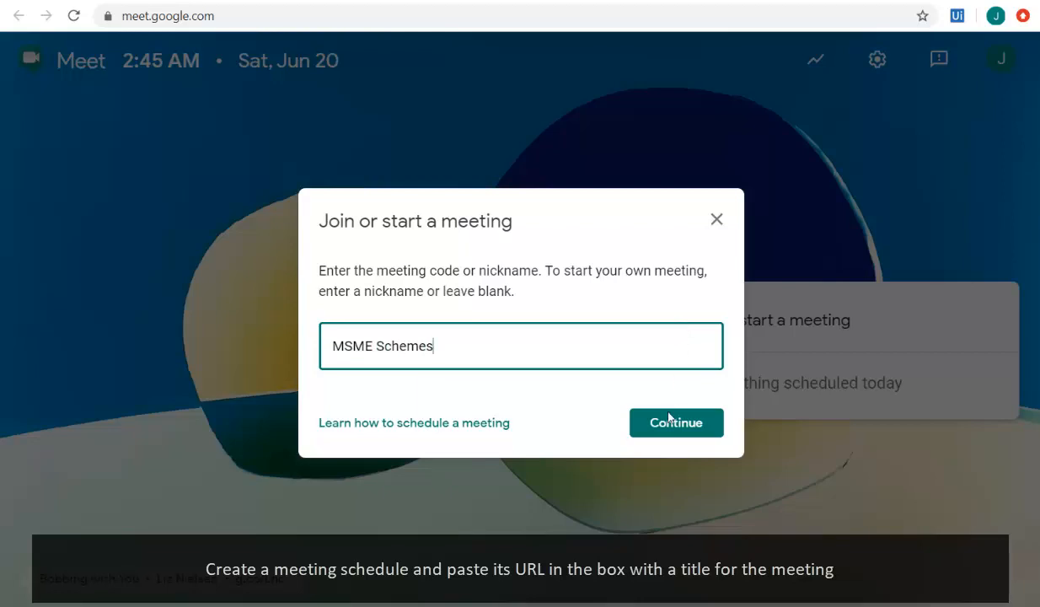
click(675, 427)
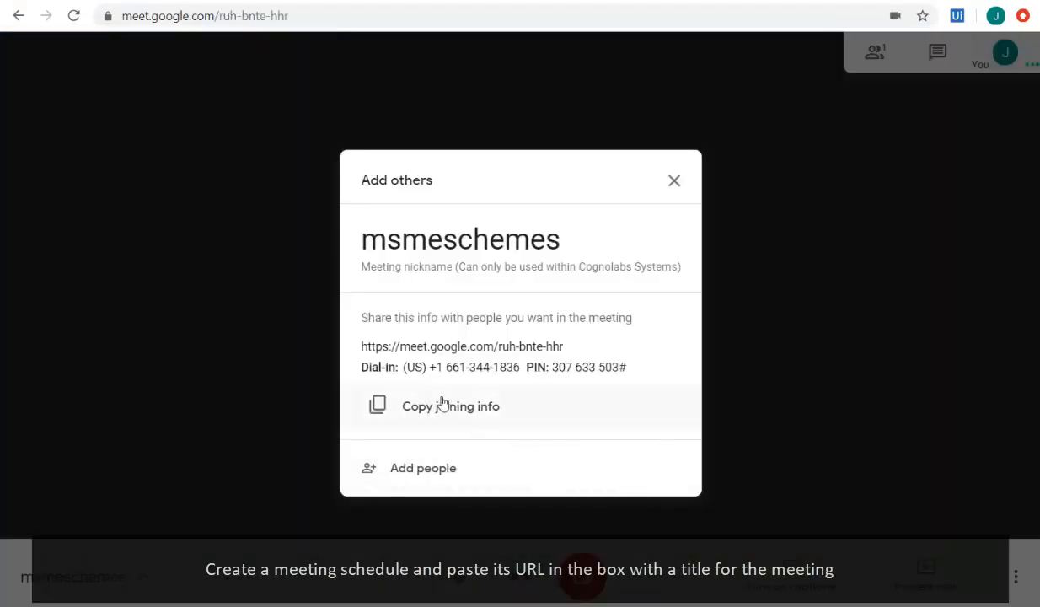
drag(368, 348, 598, 344)
key(ctrl+c)
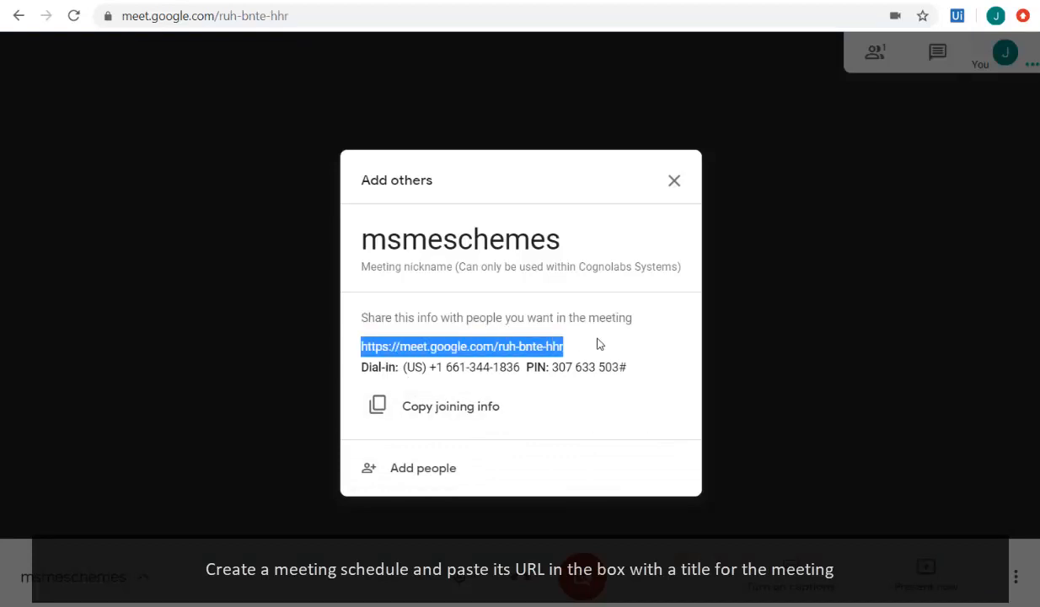
Step: Return to the Schedule Event page, paste the meeting URL for the live class and title it MSME Schemes
click(202, 1)
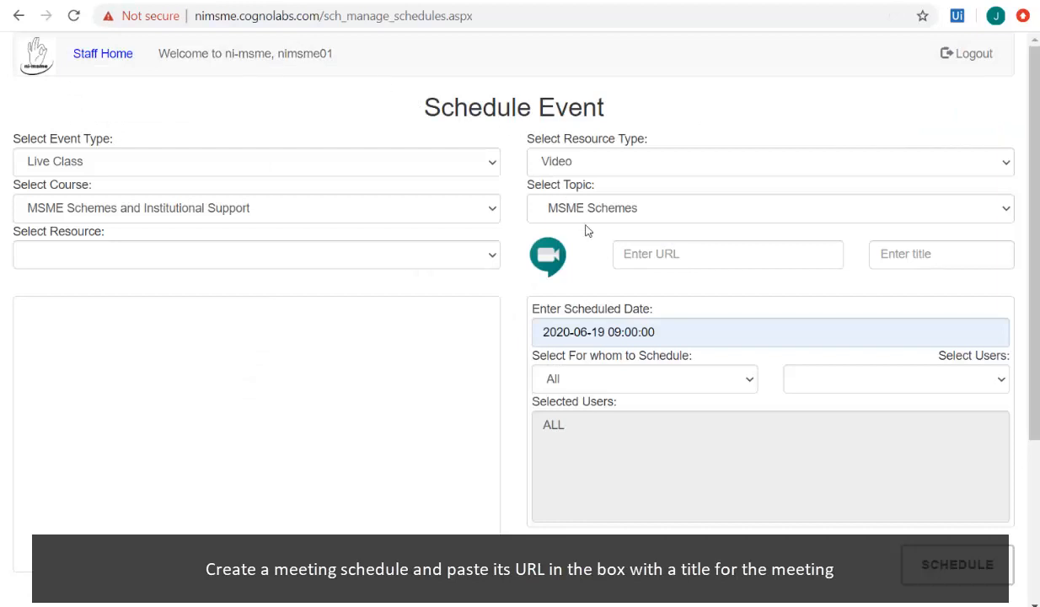
click(650, 255)
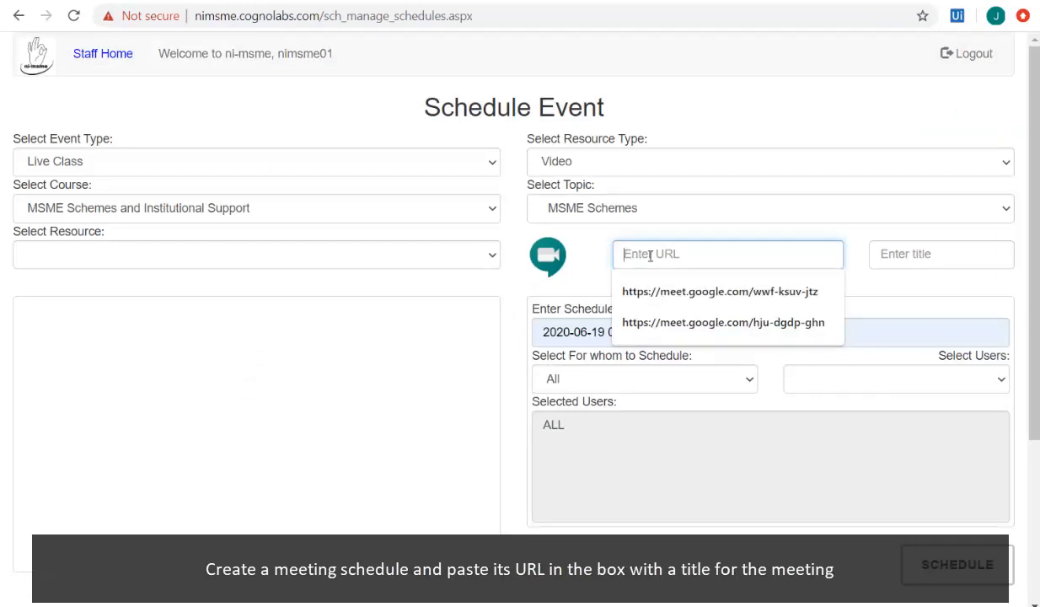
key(ctrl+v)
key(Tab)
text(MSME)
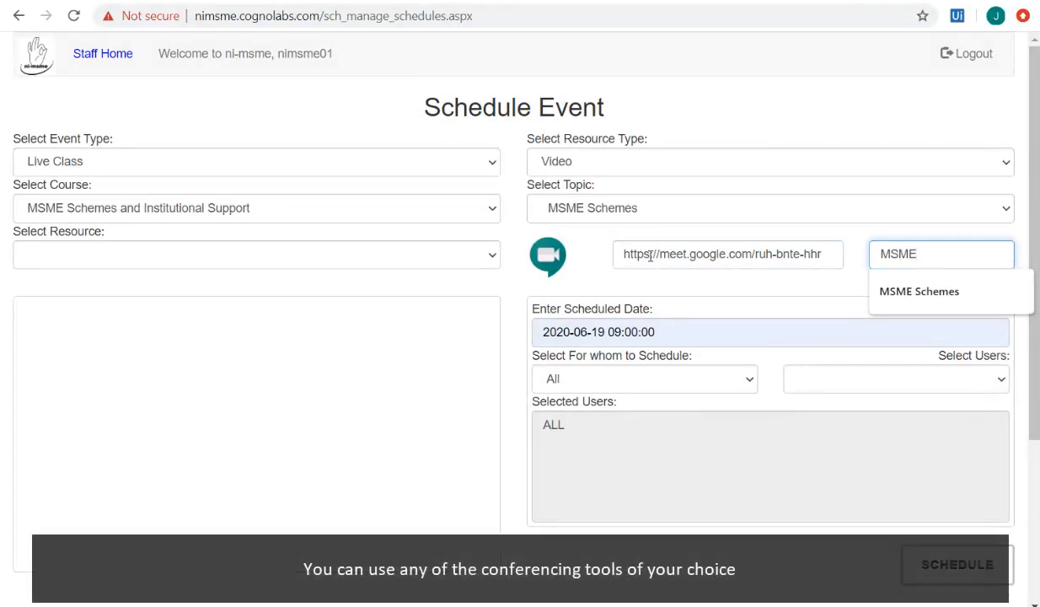
key(Down)
key(Return)
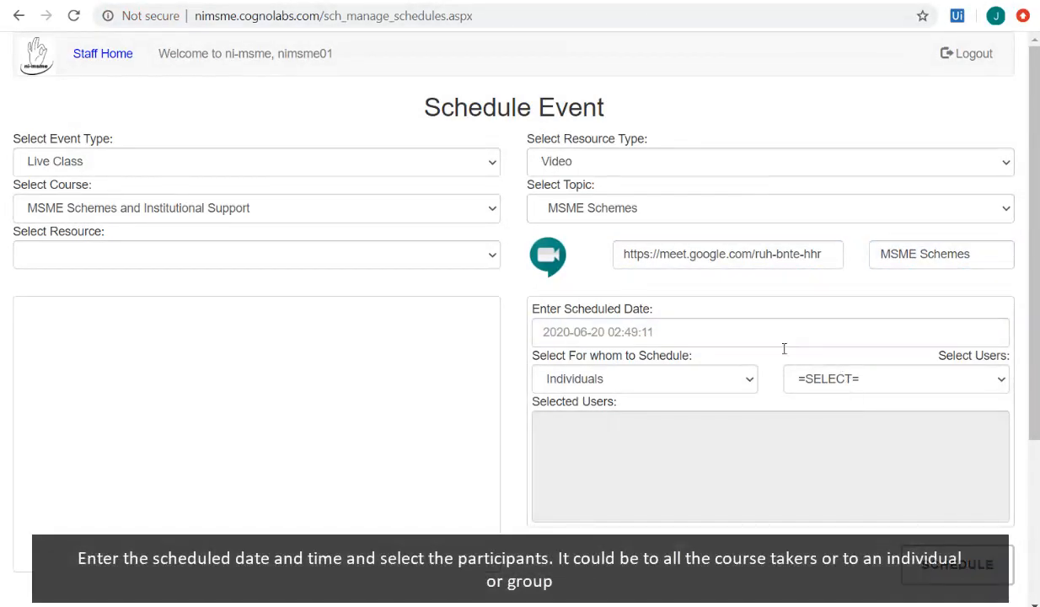
click(783, 348)
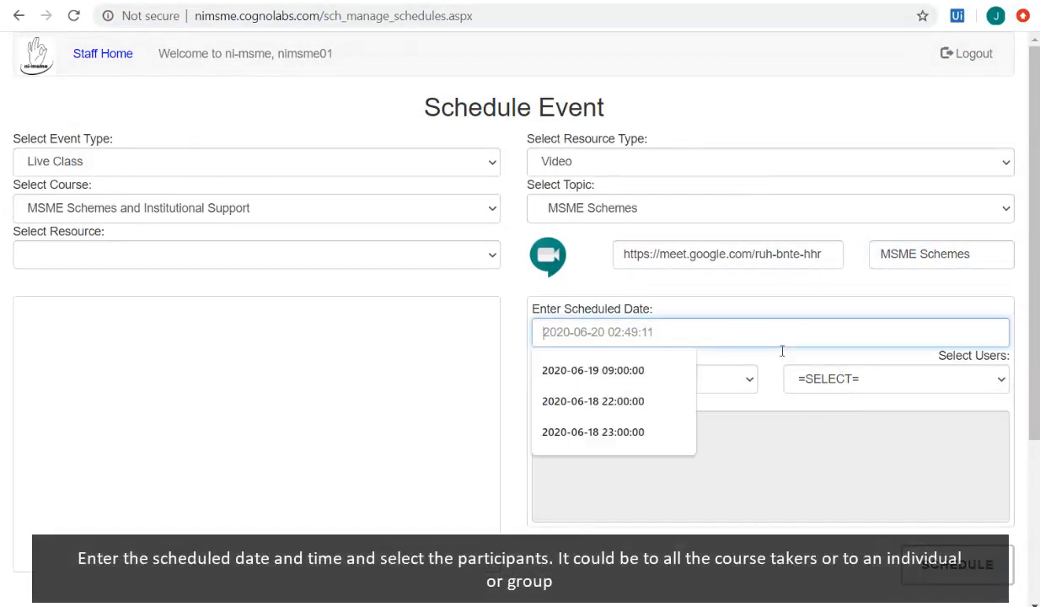
click(666, 385)
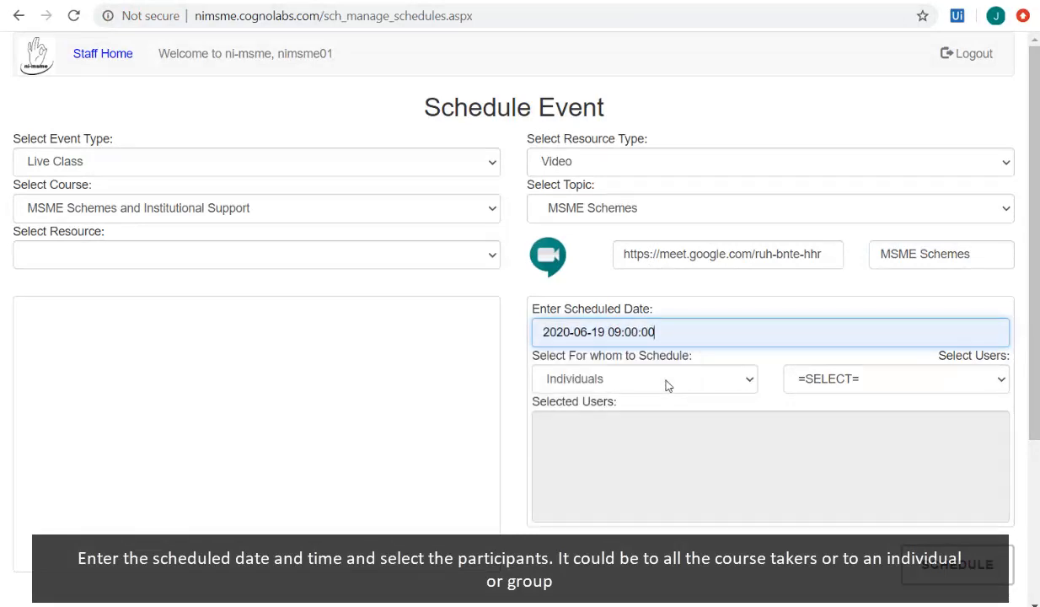
click(667, 385)
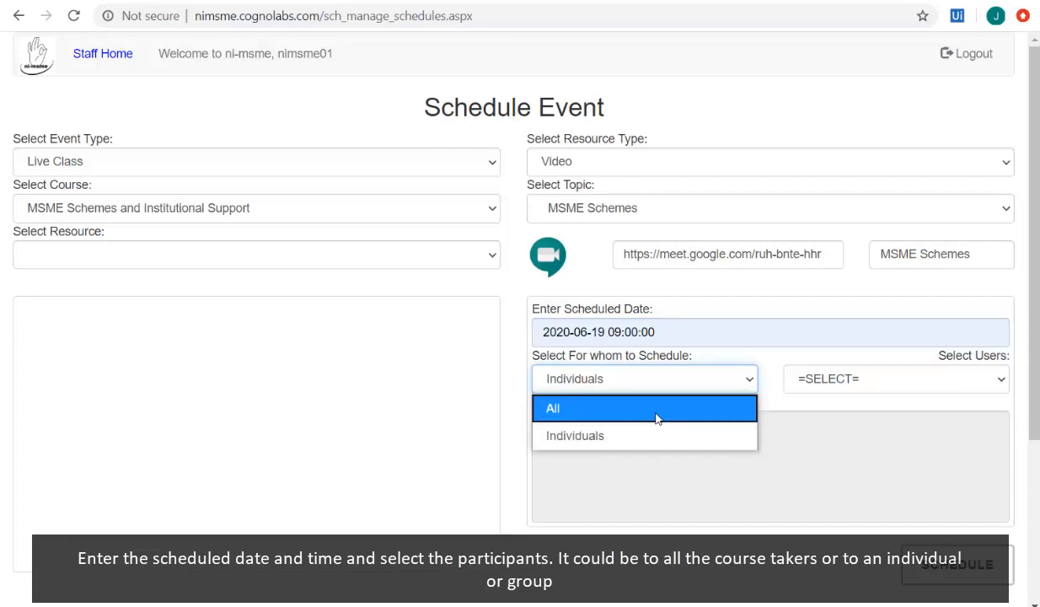
click(656, 416)
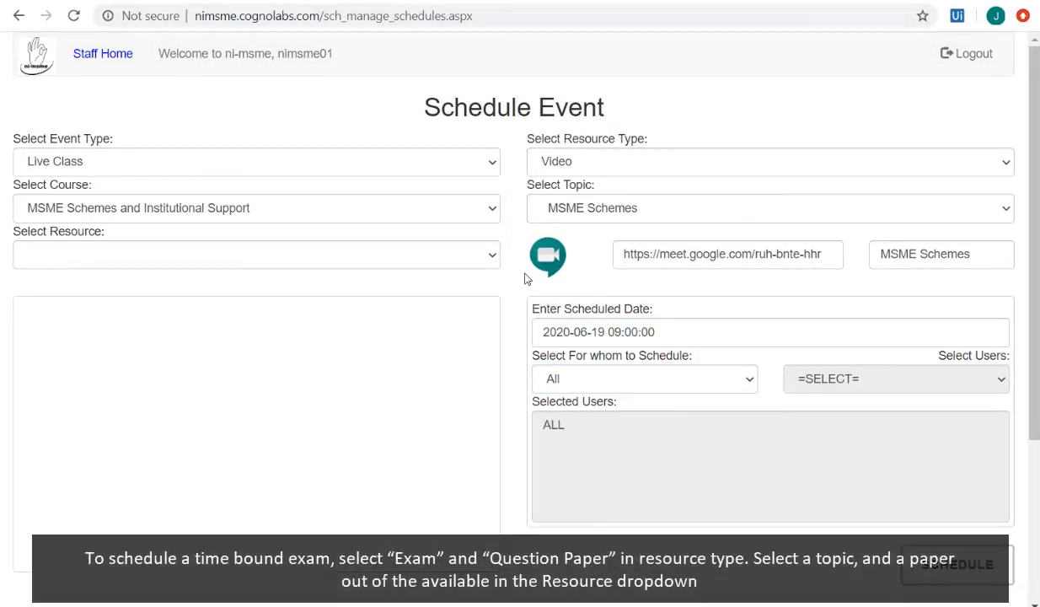
Step: Change the event type to Exam with Question Paper as the resource type
click(489, 162)
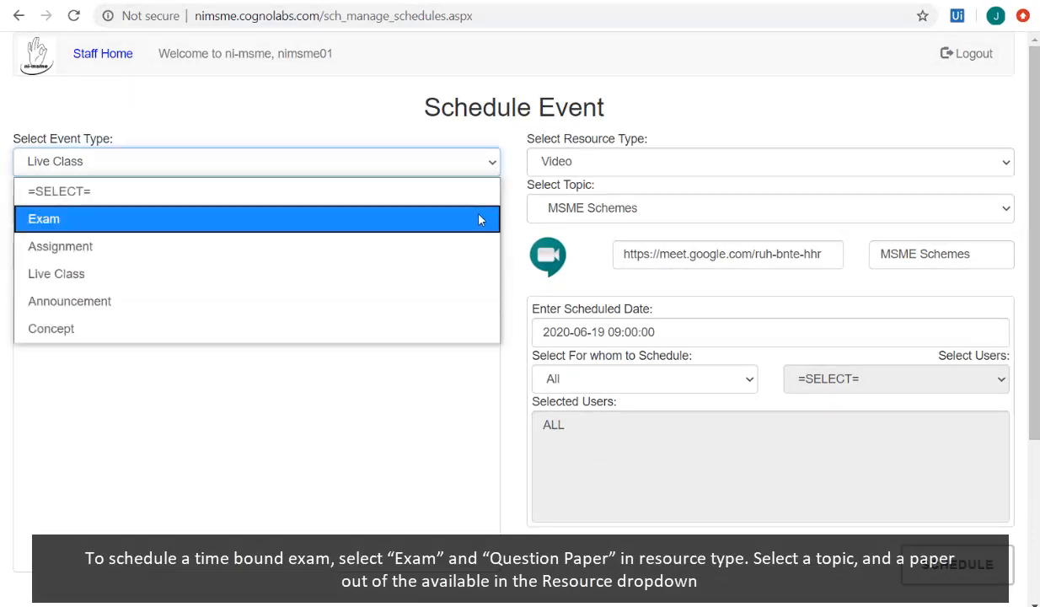
click(479, 220)
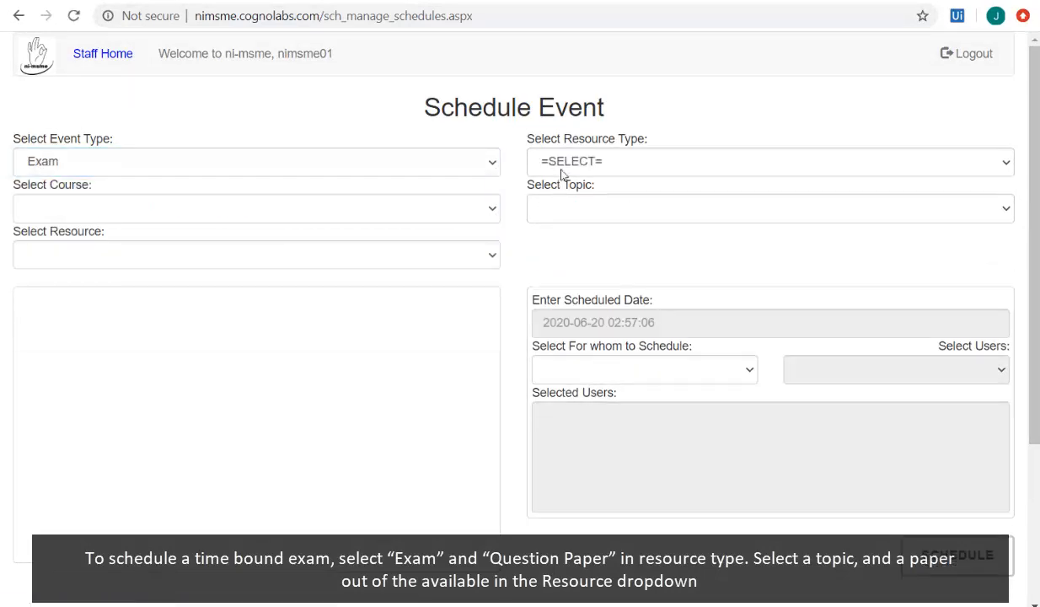
click(565, 163)
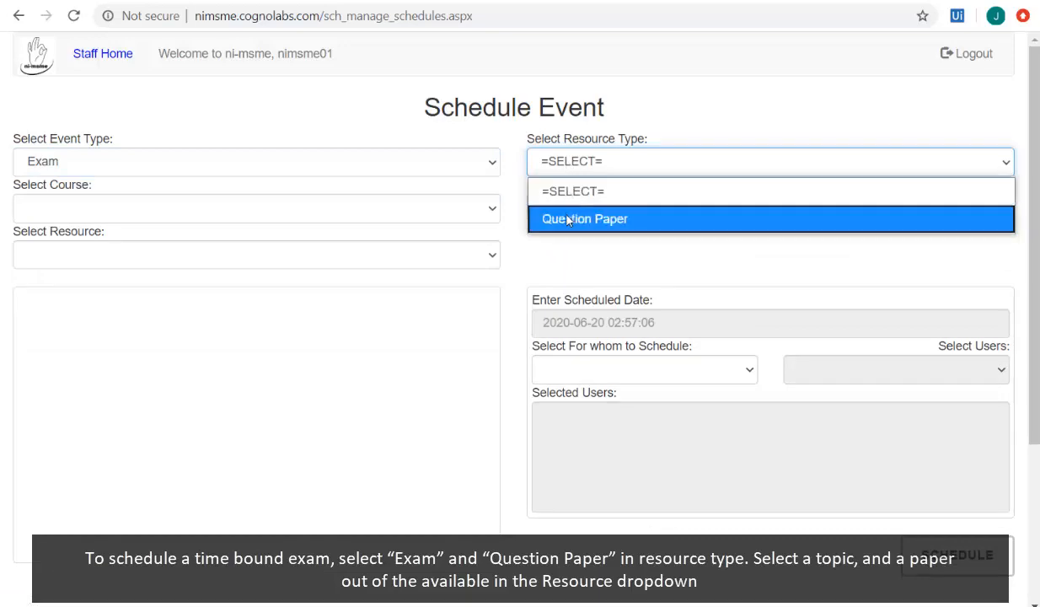
click(568, 220)
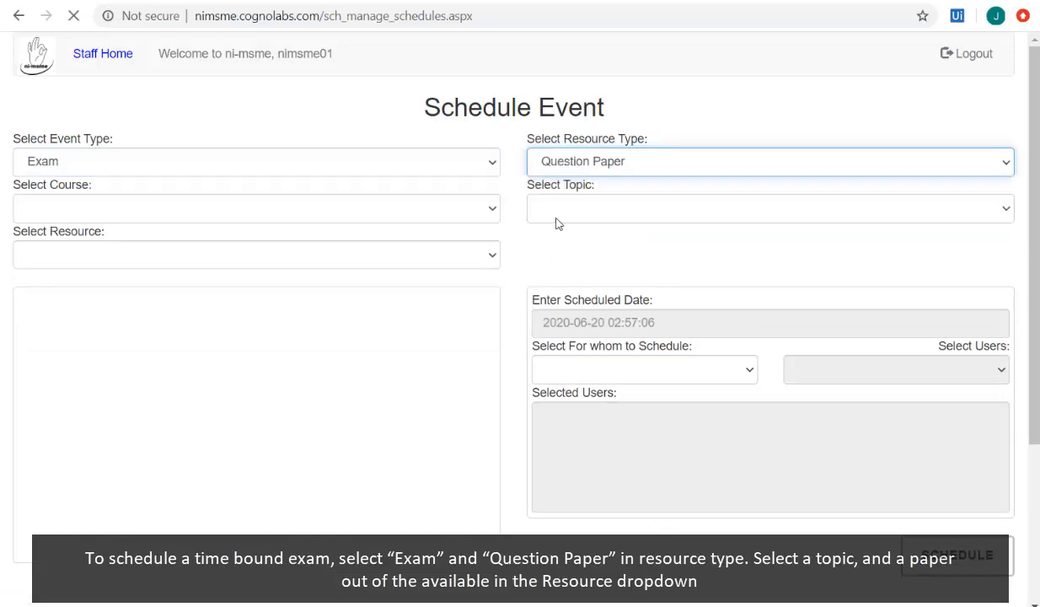
Step: Assign the exam to the course MSME Schemes and Institutional Support and the topic MSME Schemes
click(468, 218)
click(441, 292)
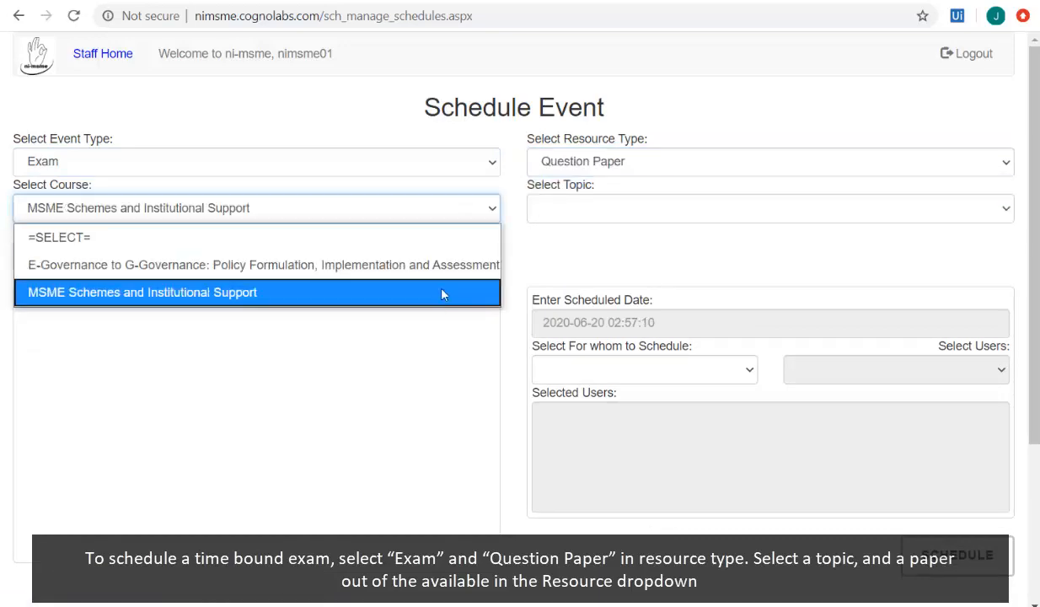
click(441, 293)
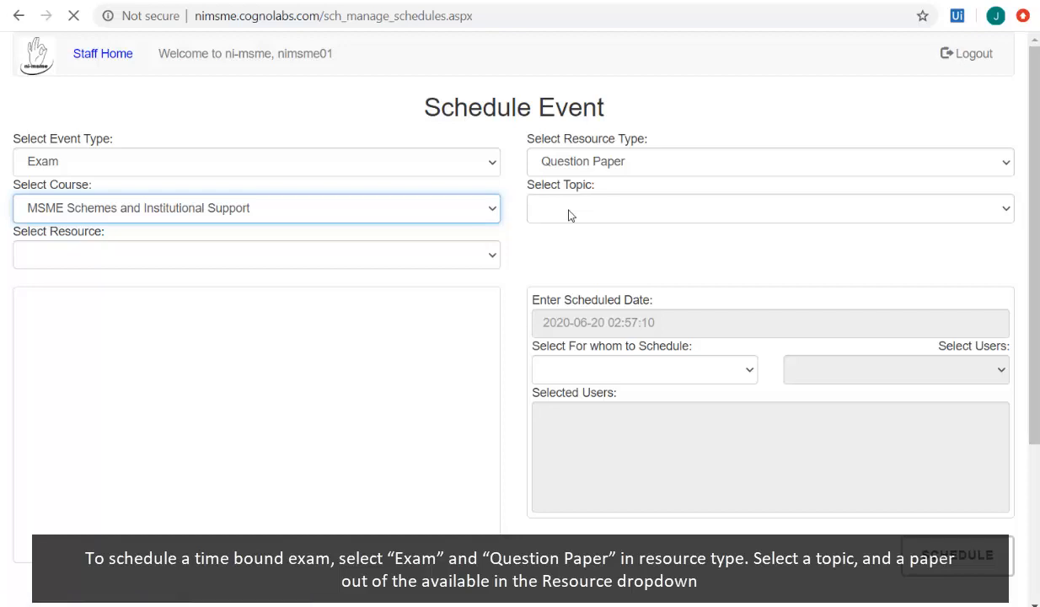
click(551, 208)
click(552, 285)
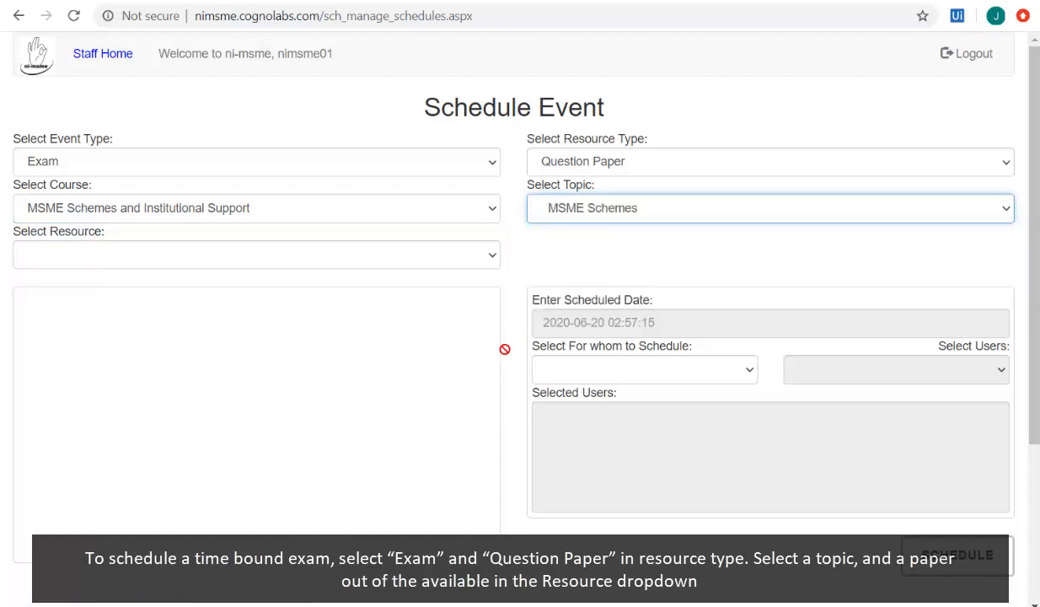
click(461, 256)
click(429, 310)
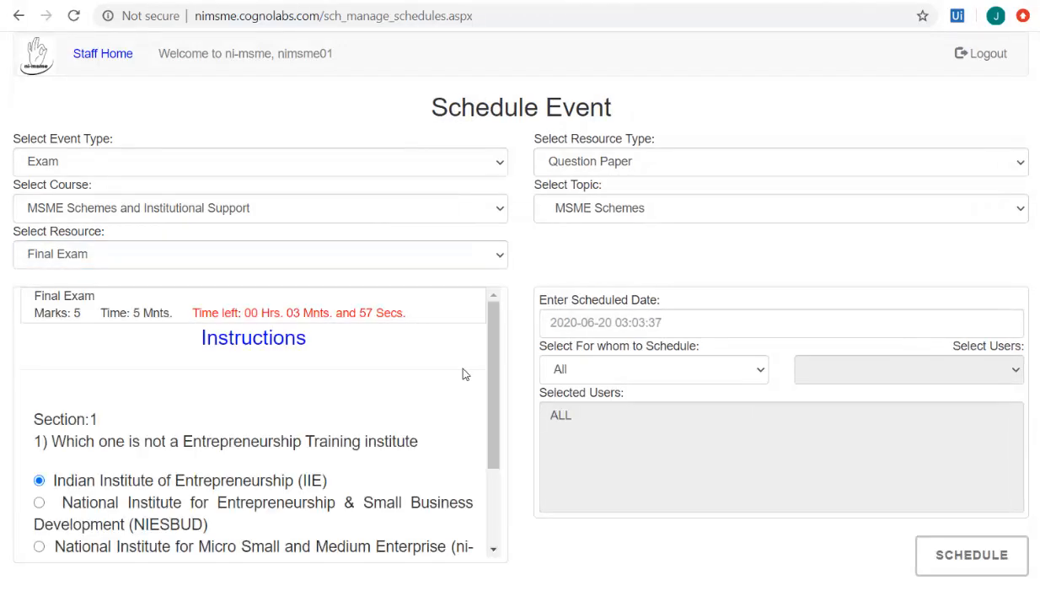
scroll(455, 437, down, 2)
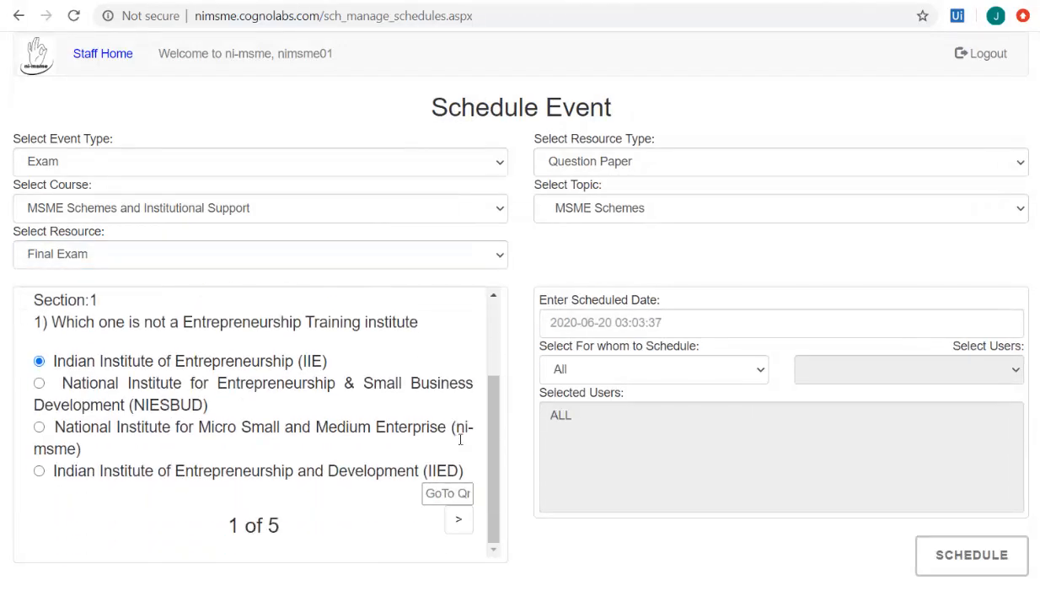
scroll(460, 439, up, 2)
click(646, 325)
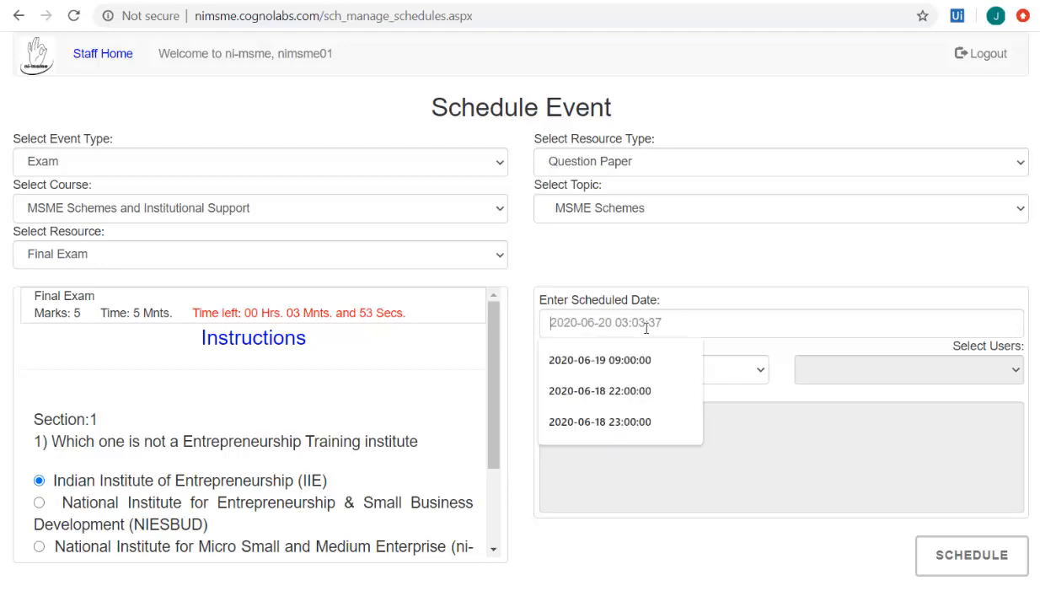
click(628, 390)
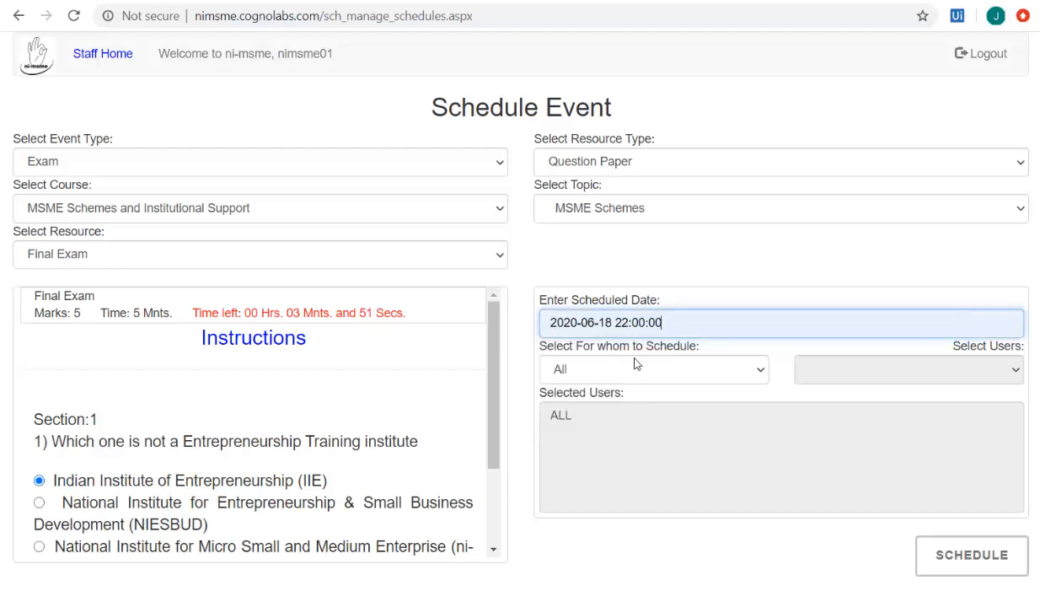
Step: Schedule the exam for Individuals, adding the third and first listed users, and submit the schedule
click(663, 378)
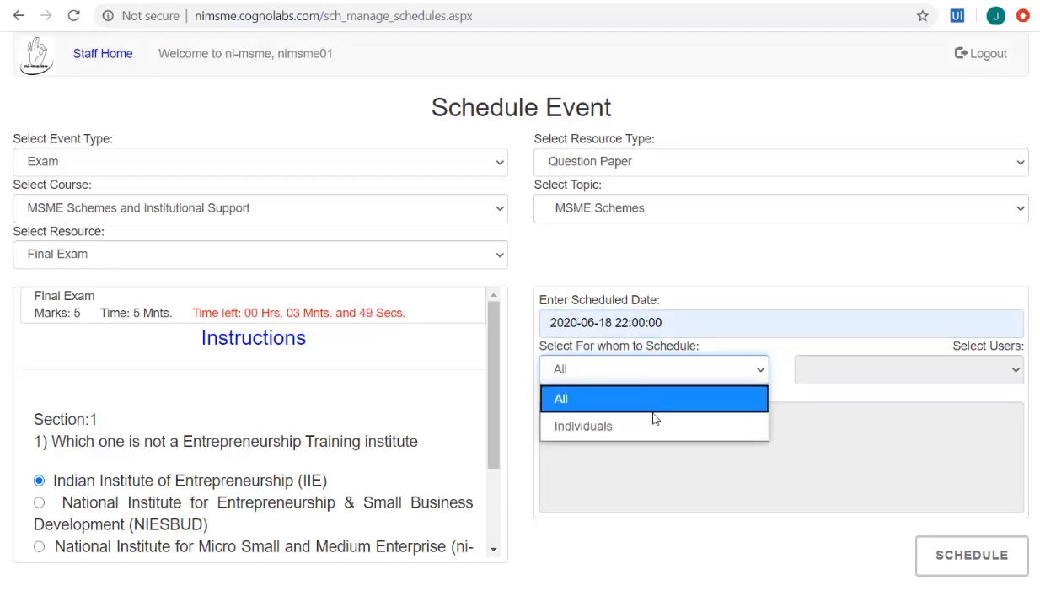
click(653, 424)
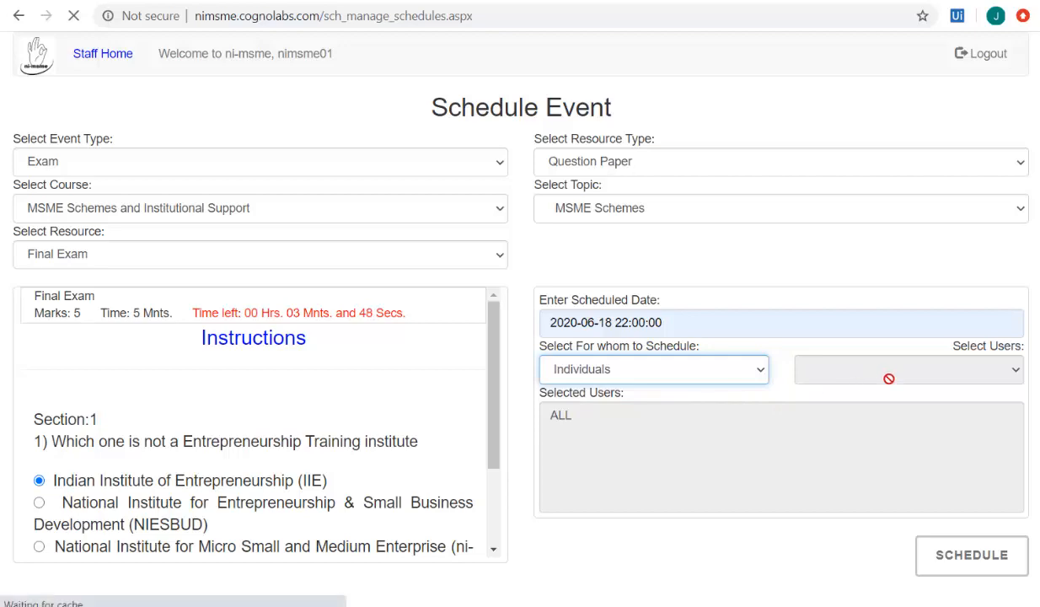
click(818, 377)
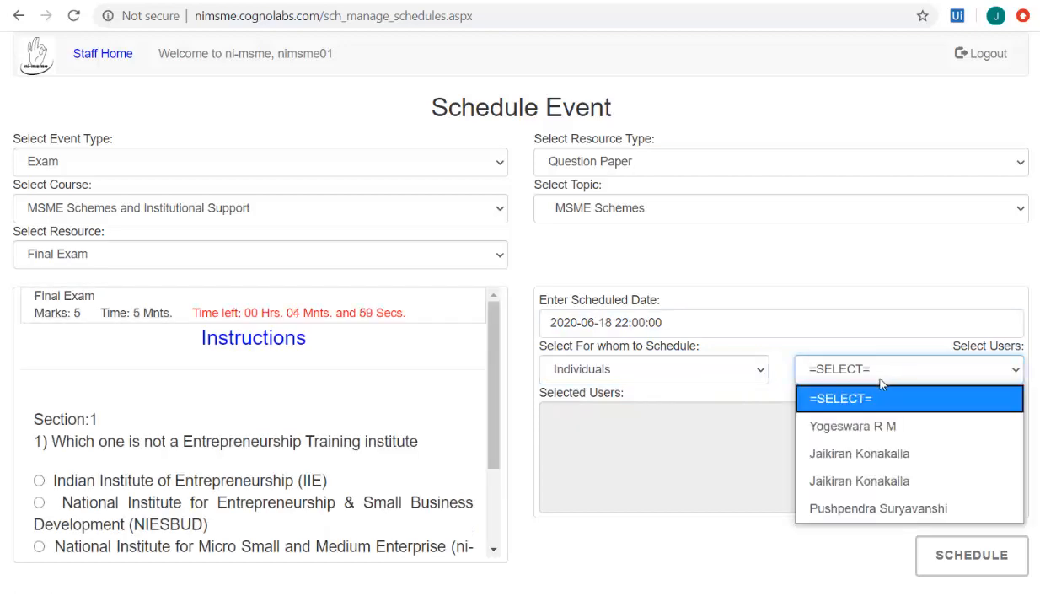
click(876, 479)
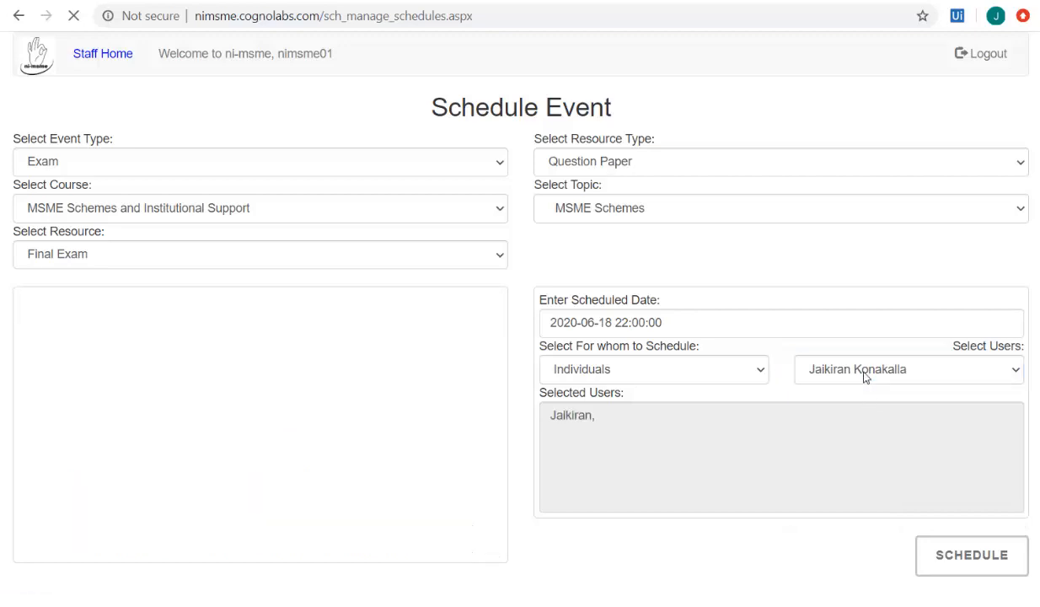
click(866, 377)
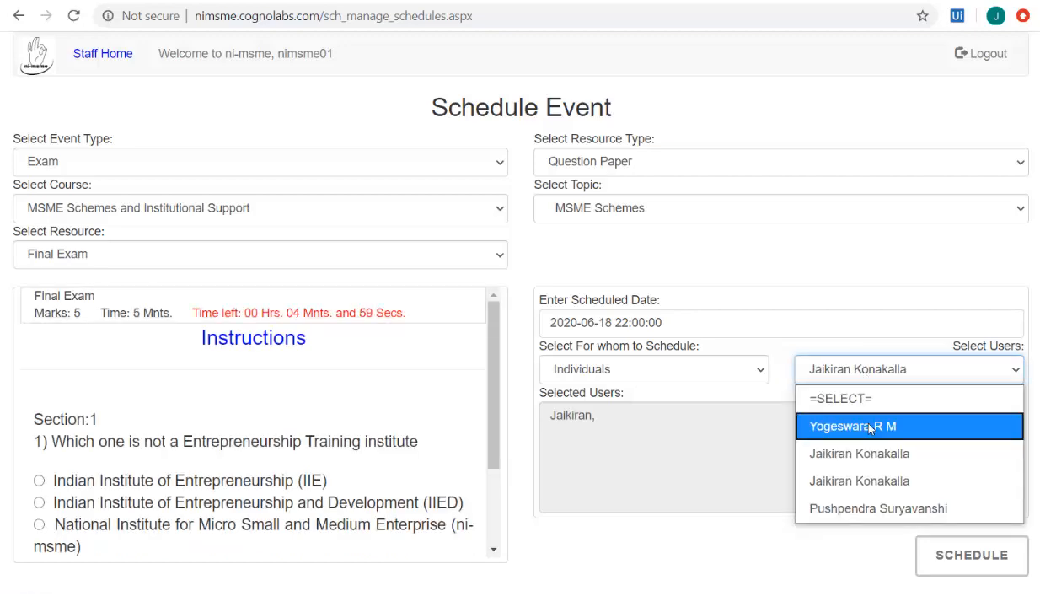
click(836, 421)
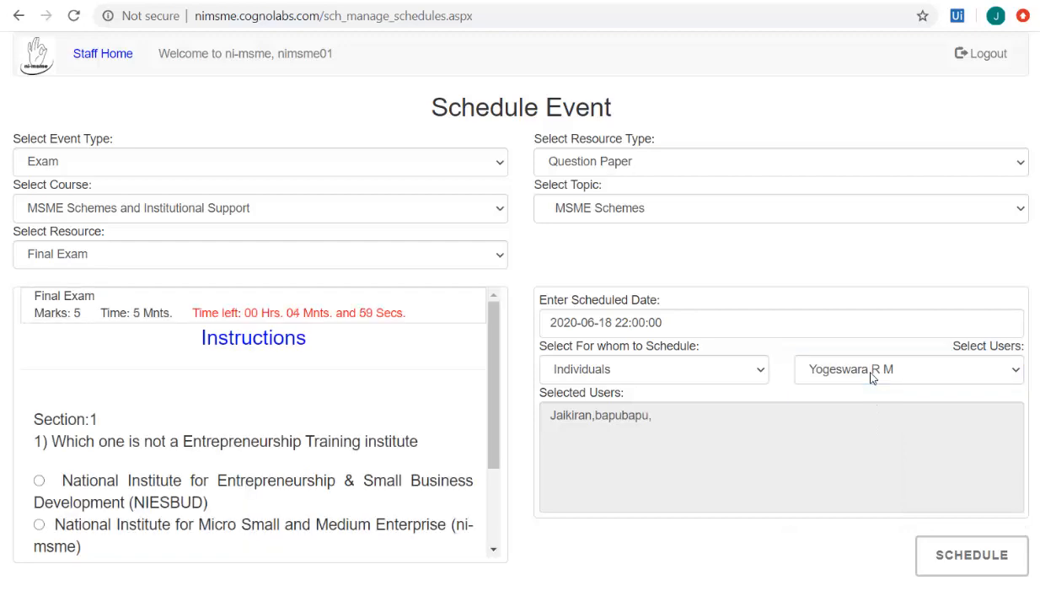
click(937, 550)
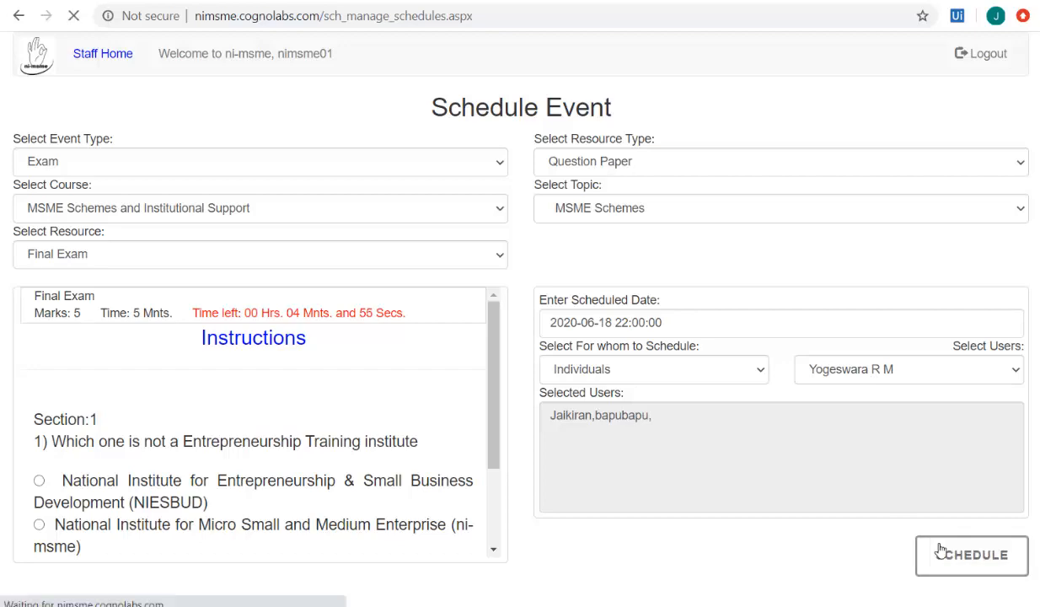
click(672, 111)
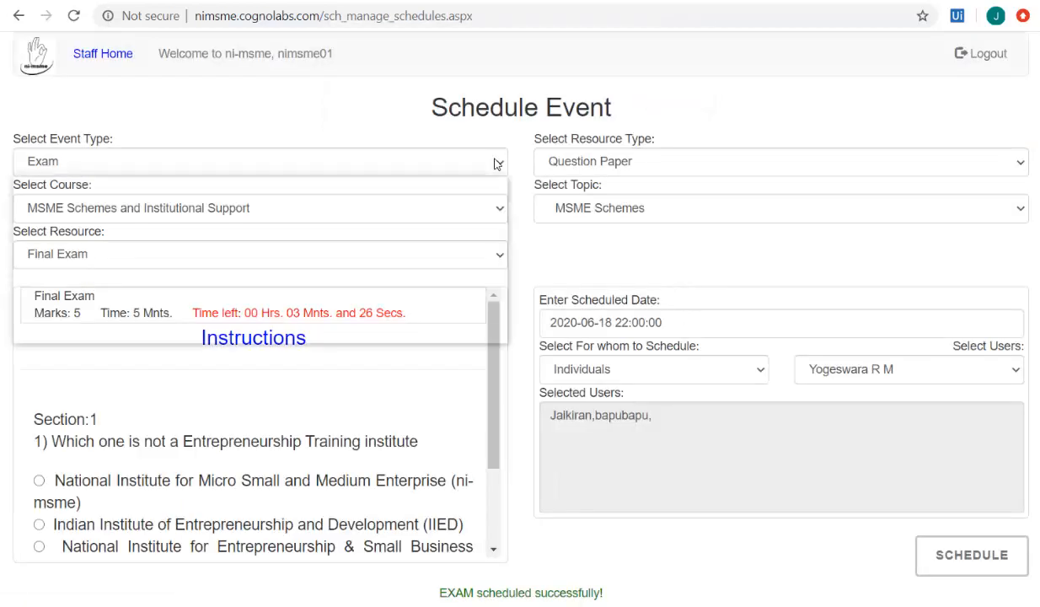
Step: Switch the event type to Announcement and review its message editor and scheduling fields
click(495, 162)
click(451, 304)
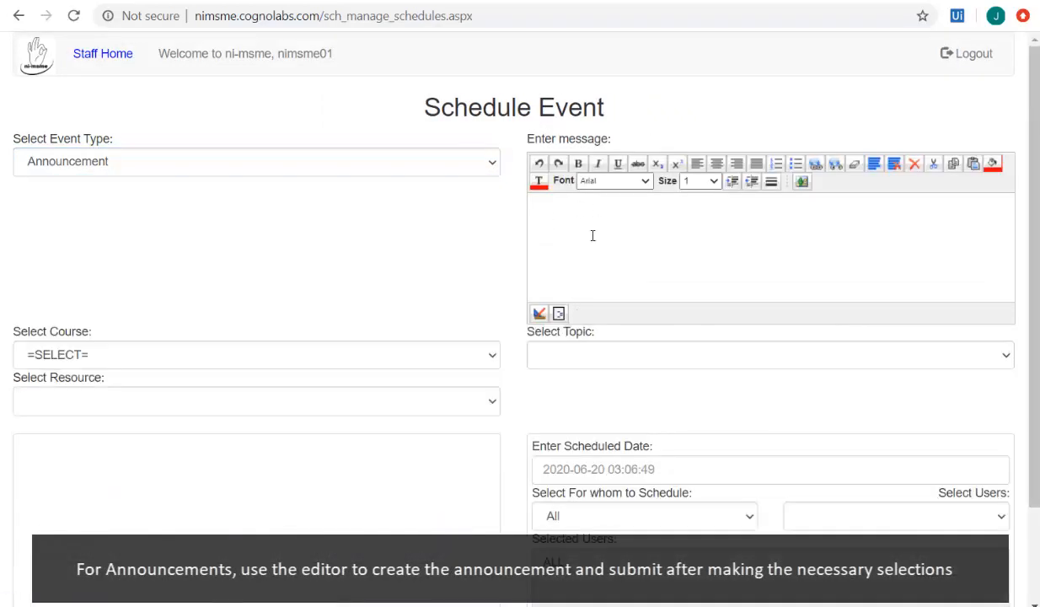
click(589, 235)
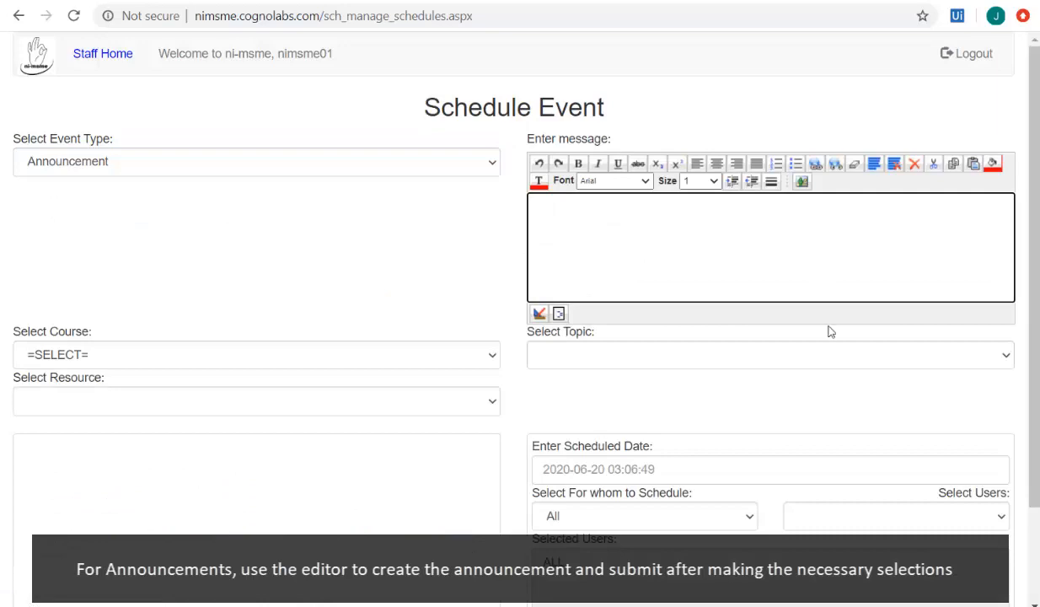
scroll(830, 332, down, 3)
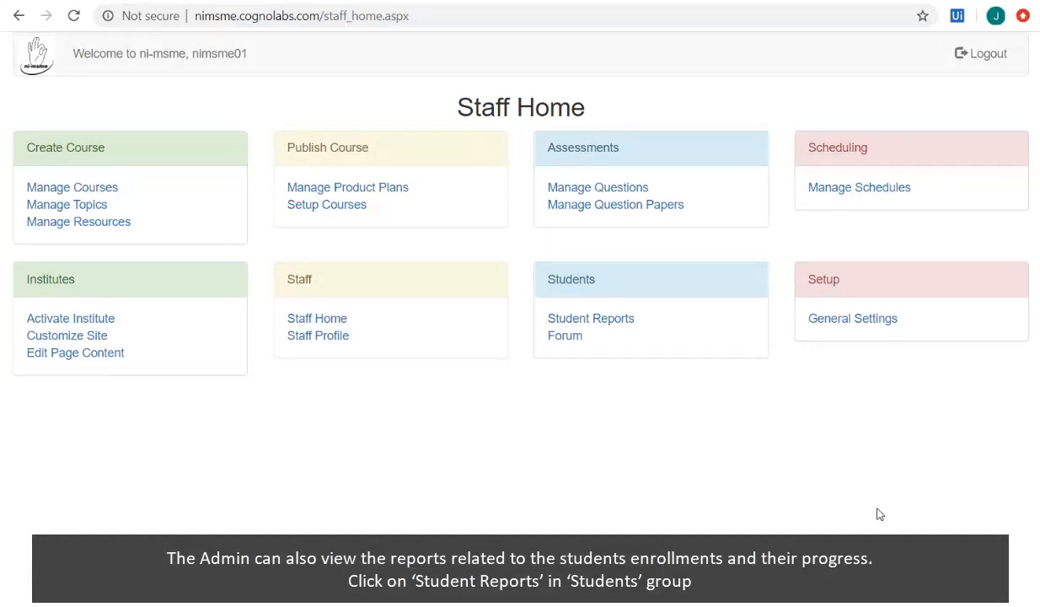
Step: Open Student Reports from Staff Home and select the ni-msme institute and the course MSME Schemes and Institutional Support
click(607, 326)
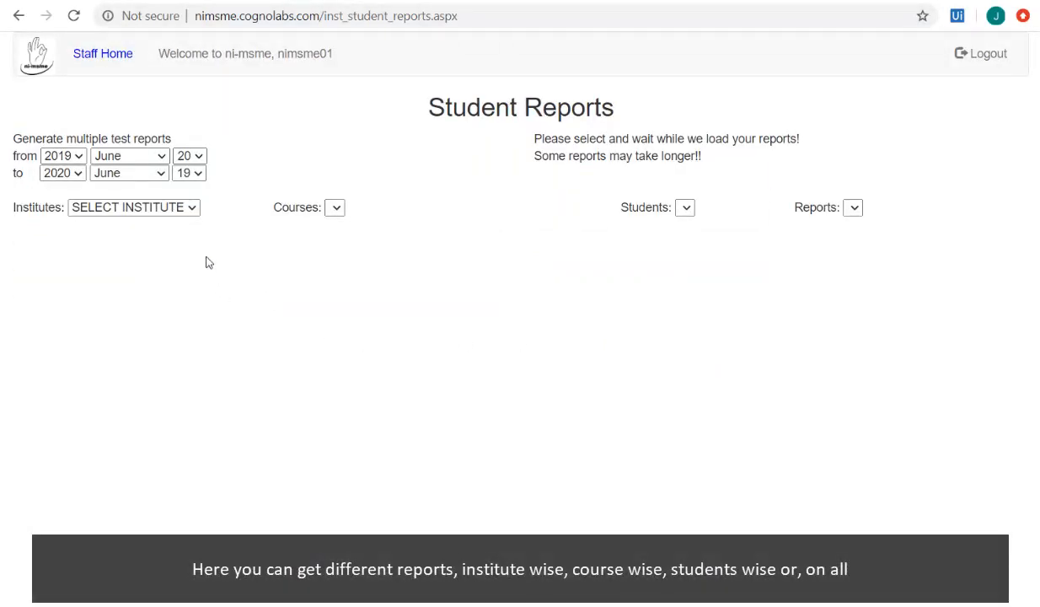
click(192, 208)
click(167, 253)
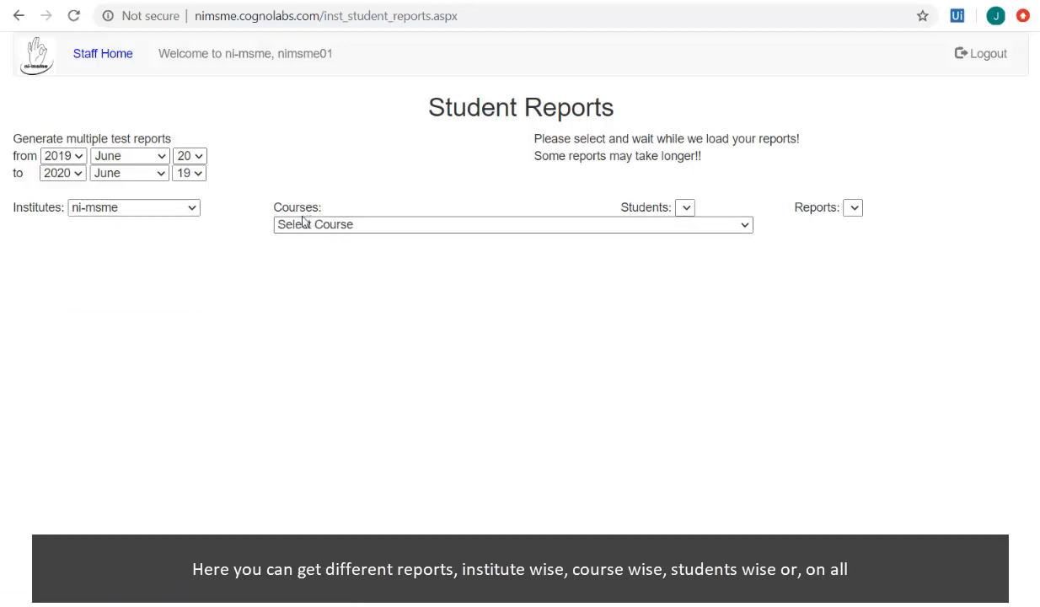
click(305, 223)
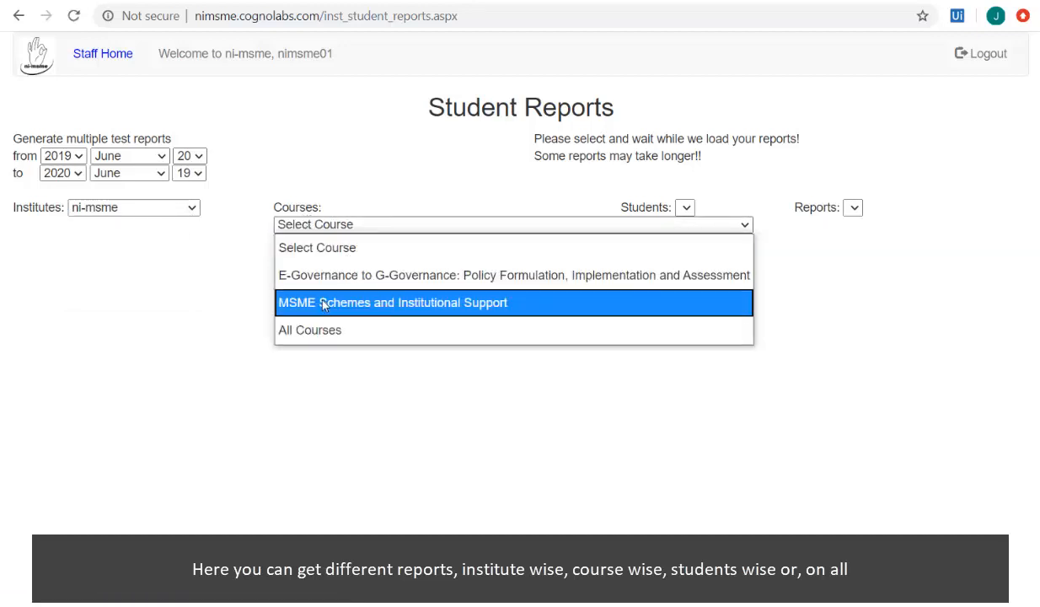
click(323, 305)
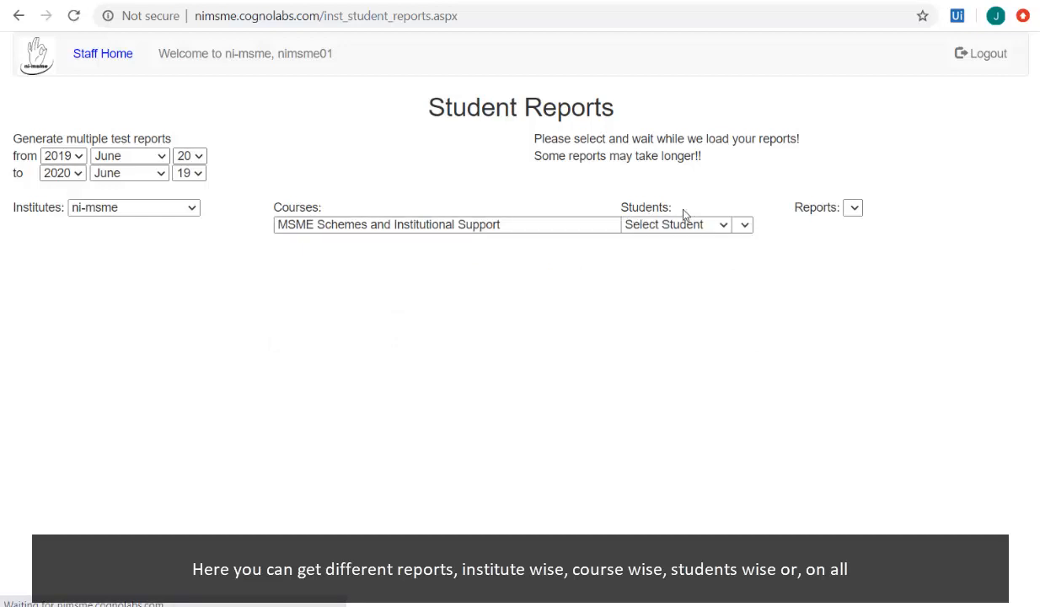
Step: Generate the Active Students report for All Students and view its chart
click(686, 224)
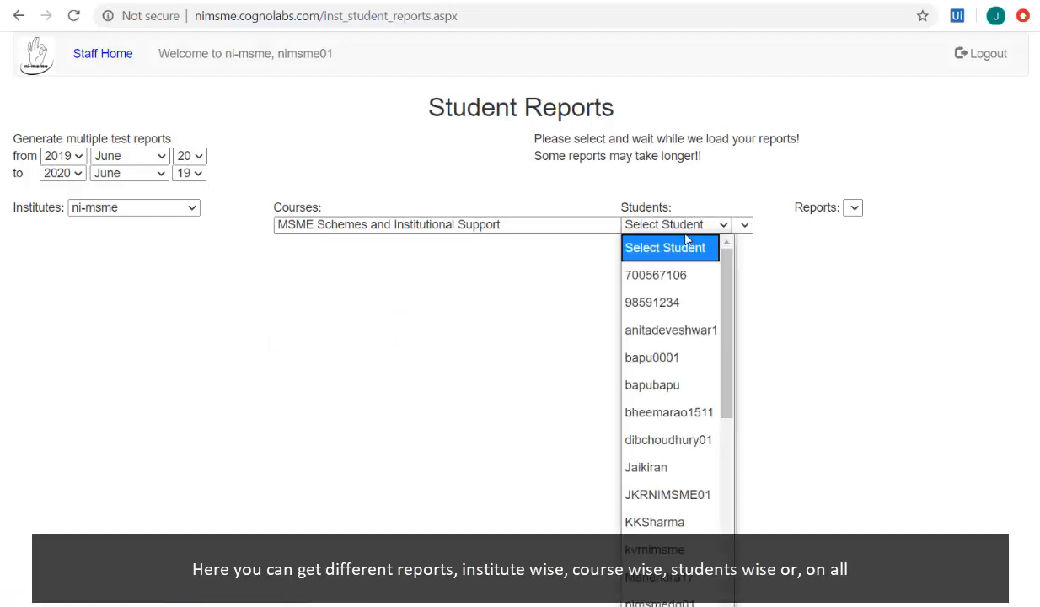
scroll(674, 379, down, 7)
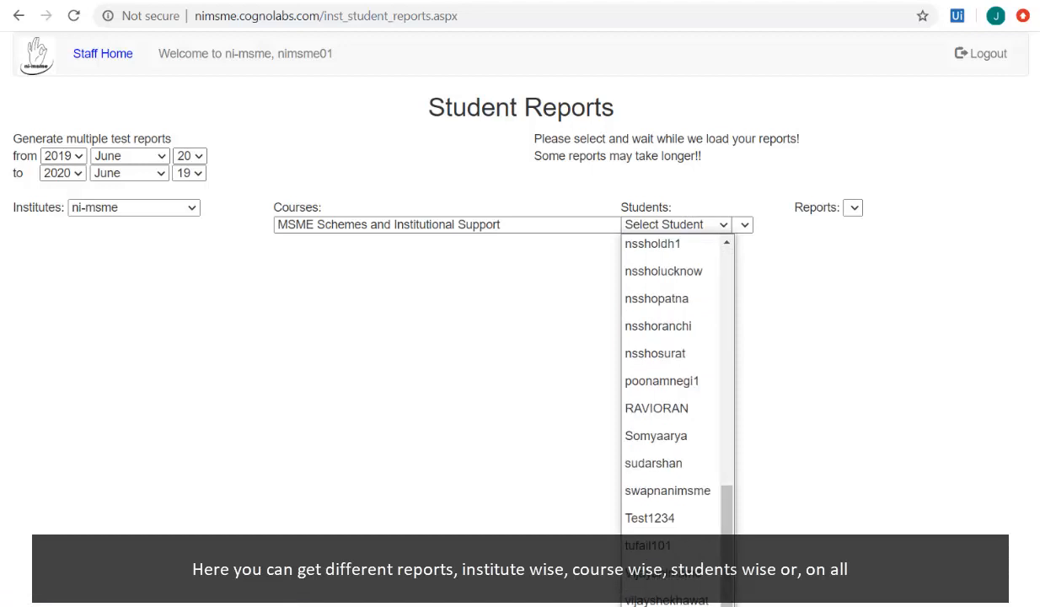
click(666, 603)
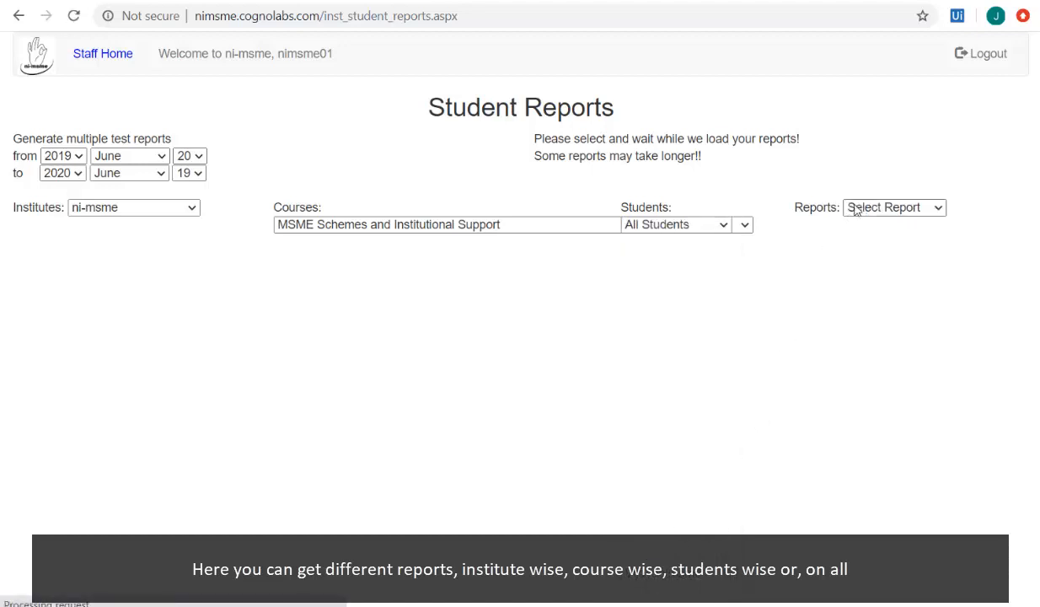
click(856, 210)
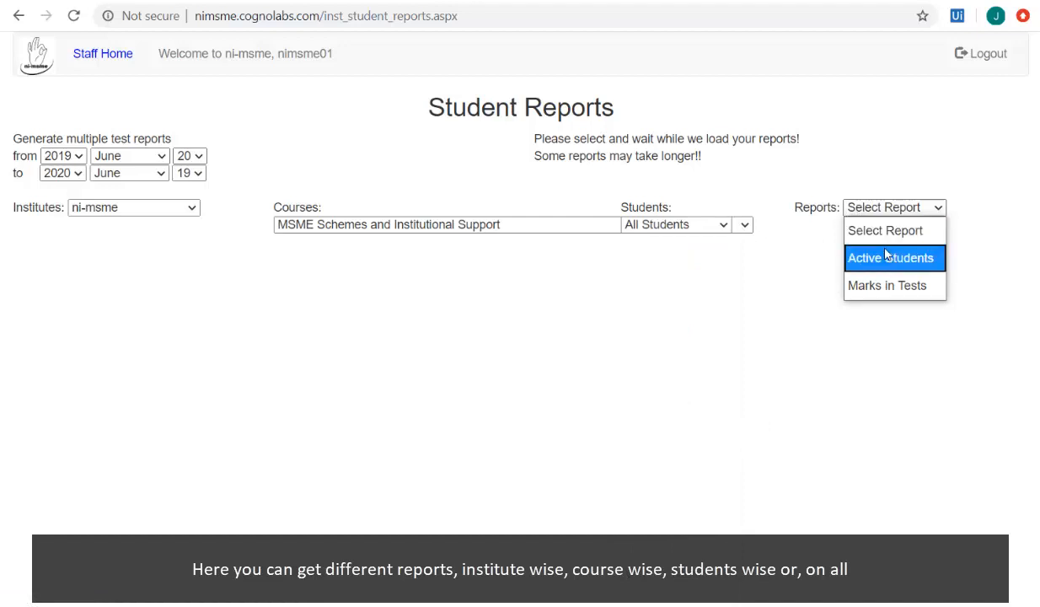
click(890, 255)
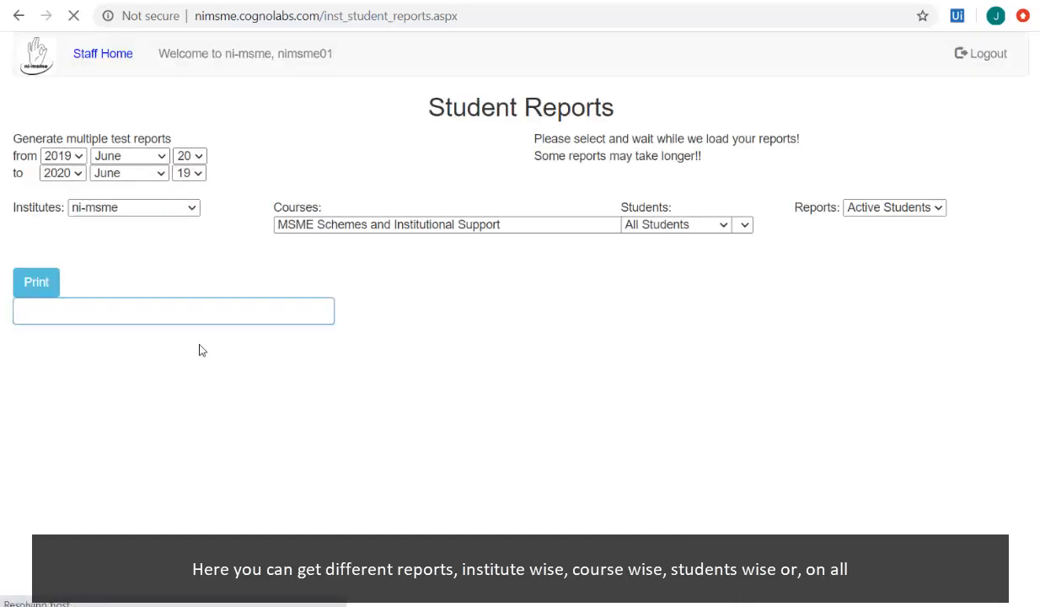
scroll(408, 359, down, 1)
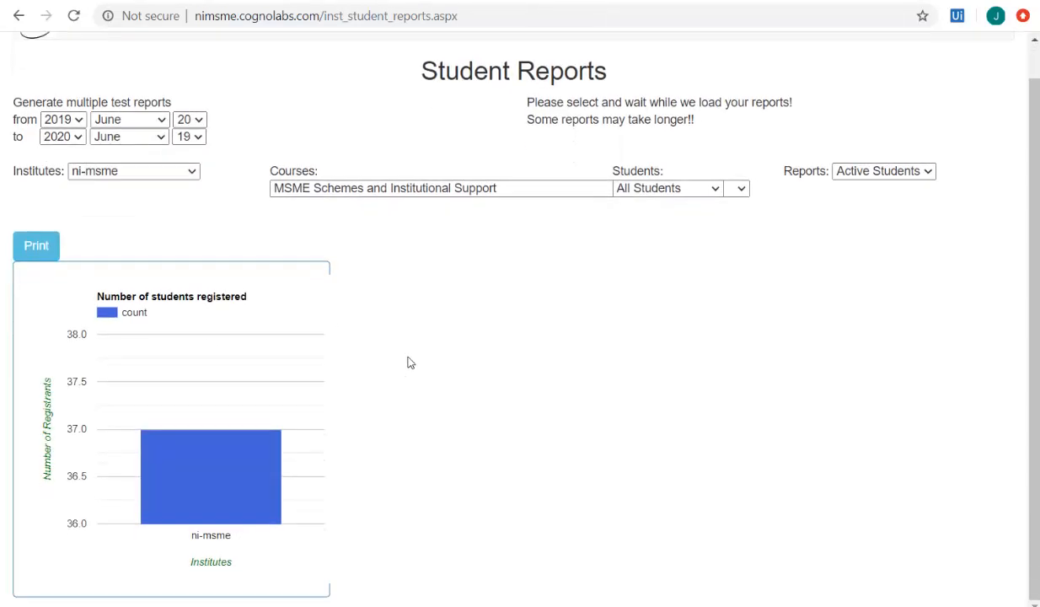